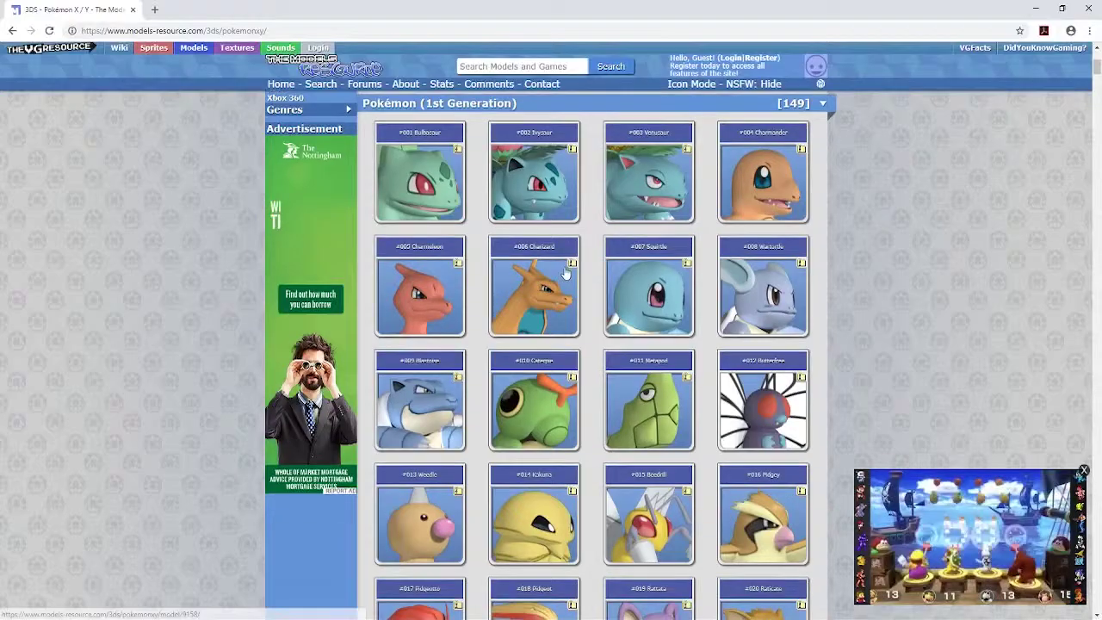
Step: Find #018 Pidgeot in the Pokémon X / Y model list, open its page and download the zip archive
{"action": "scroll", "coordinate": [635, 310], "scroll_direction": "down", "scroll_amount": 1}
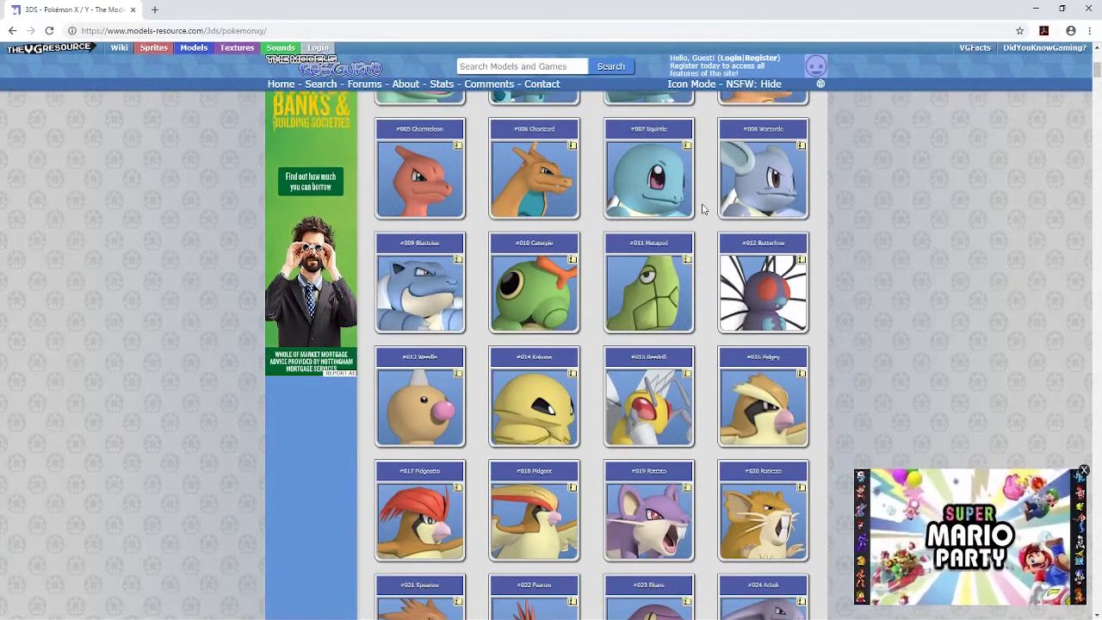
{"action": "scroll", "coordinate": [671, 212], "scroll_direction": "down", "scroll_amount": 2}
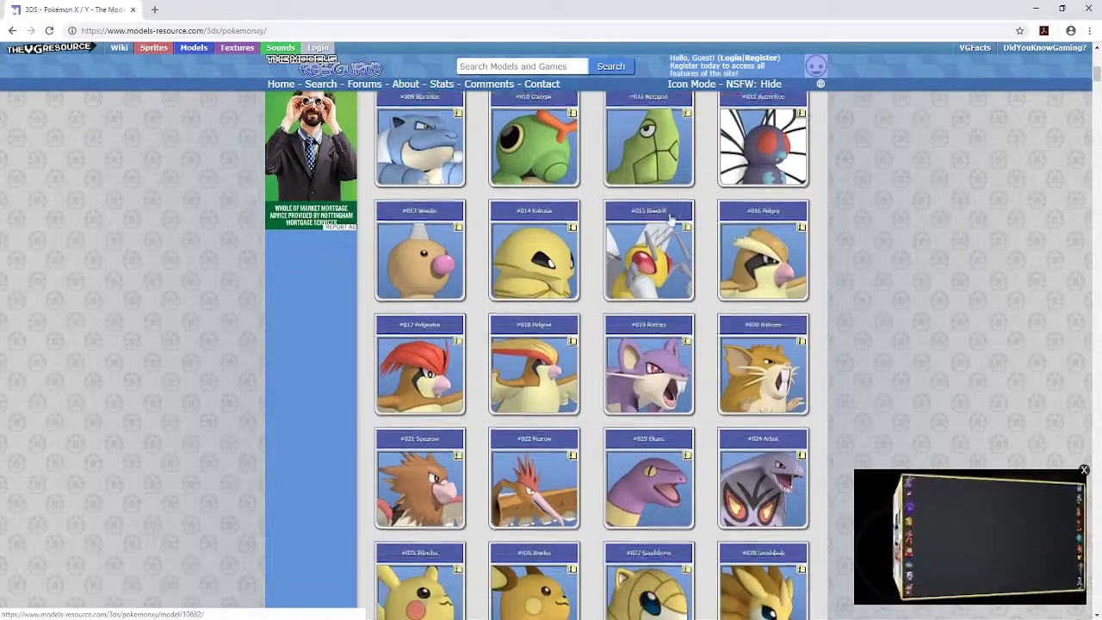
{"action": "scroll", "coordinate": [611, 224], "scroll_direction": "down", "scroll_amount": 1}
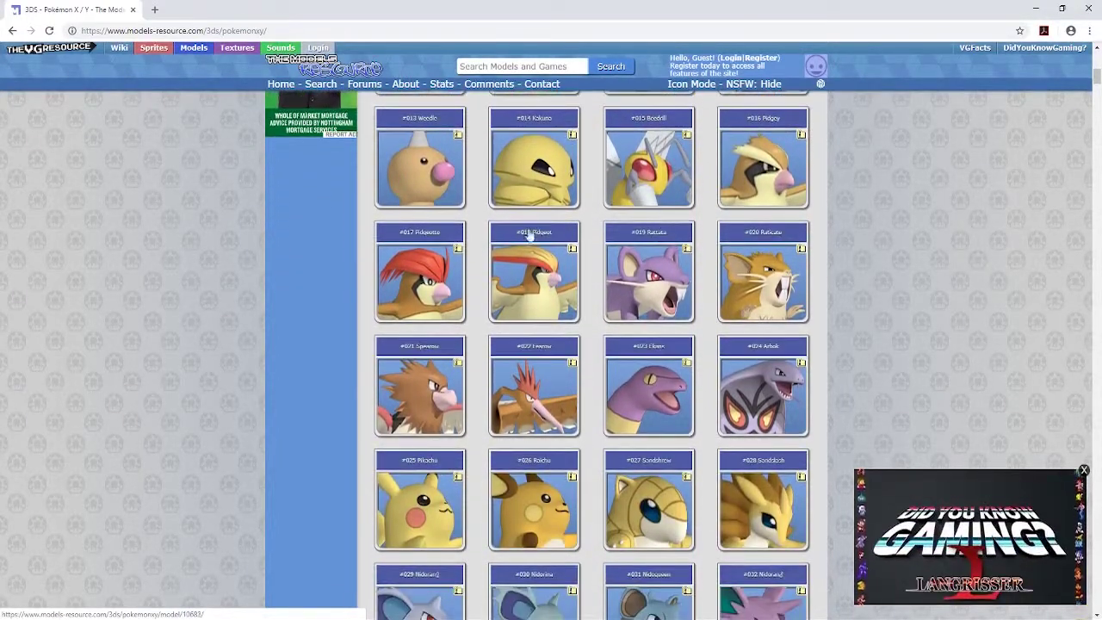
{"action": "left_click", "coordinate": [538, 290]}
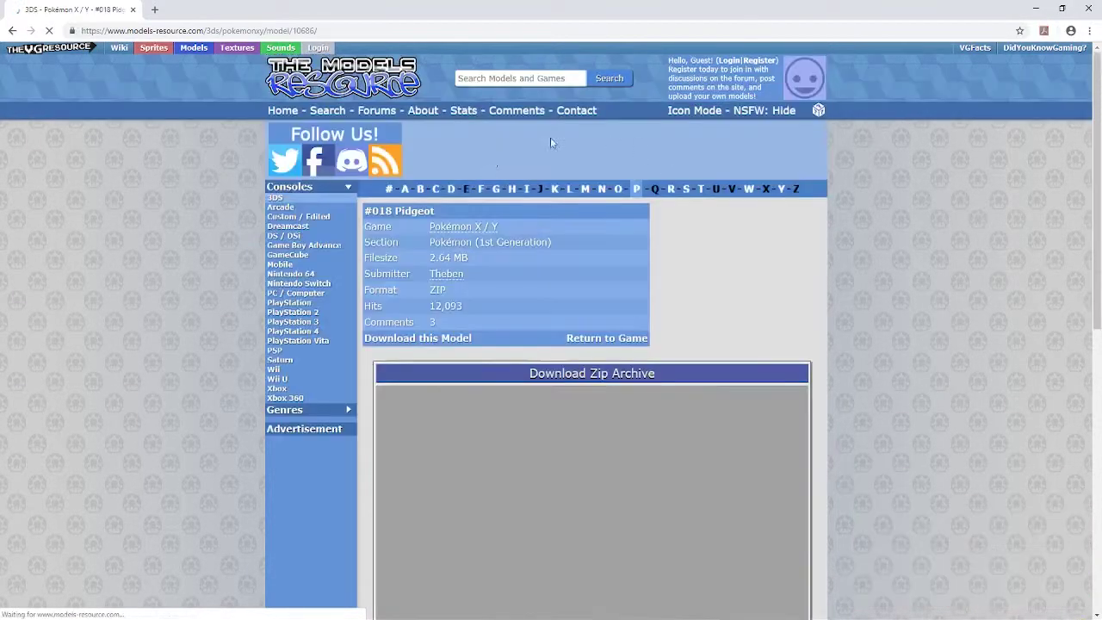
{"action": "scroll", "coordinate": [542, 383], "scroll_direction": "down", "scroll_amount": 3}
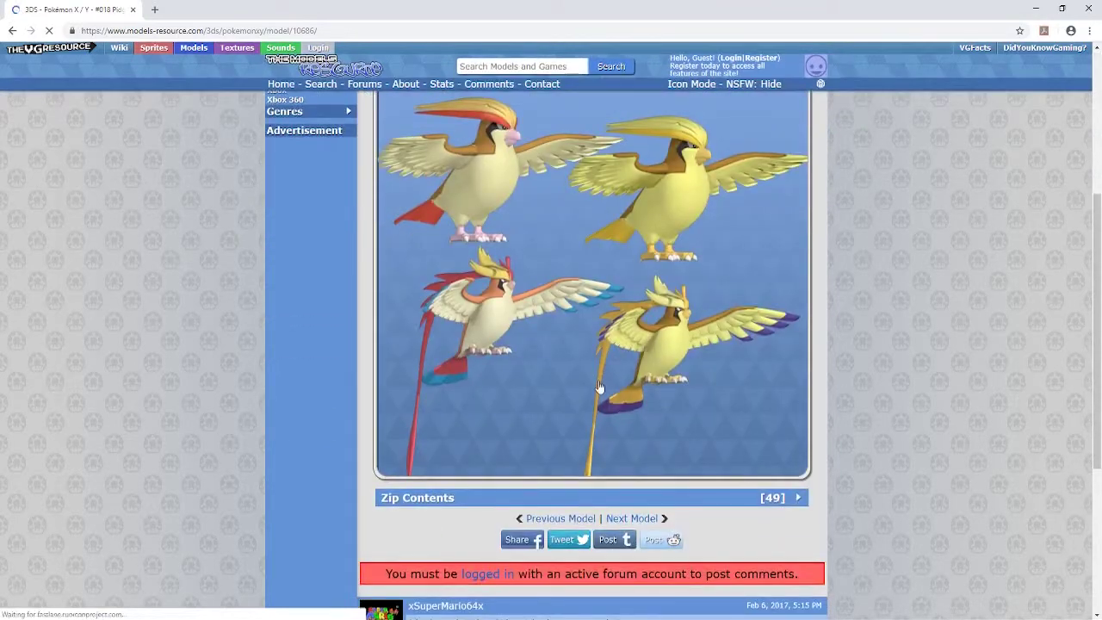
{"action": "scroll", "coordinate": [601, 385], "scroll_direction": "down", "scroll_amount": 3}
{"action": "scroll", "coordinate": [619, 308], "scroll_direction": "up", "scroll_amount": 3}
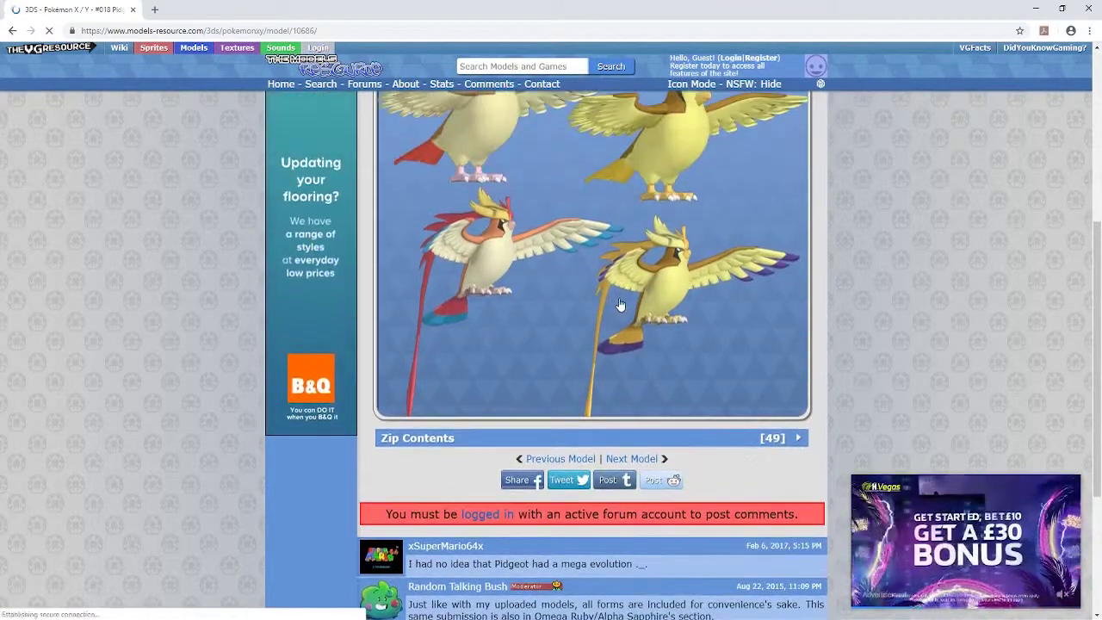
{"action": "scroll", "coordinate": [620, 308], "scroll_direction": "down", "scroll_amount": 3}
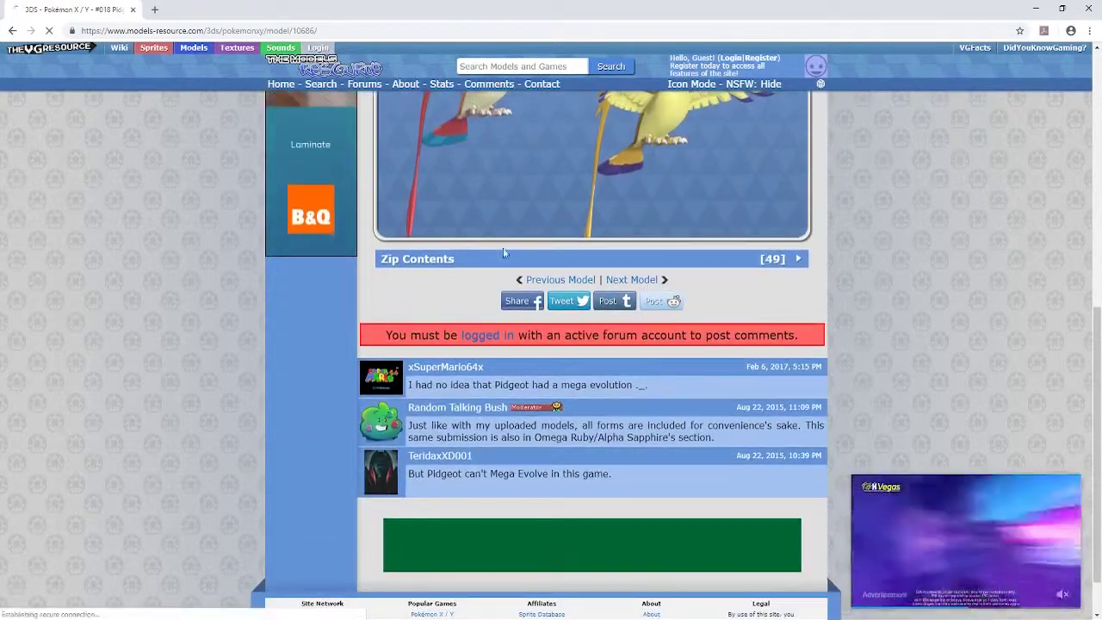
{"action": "scroll", "coordinate": [681, 250], "scroll_direction": "down", "scroll_amount": 1}
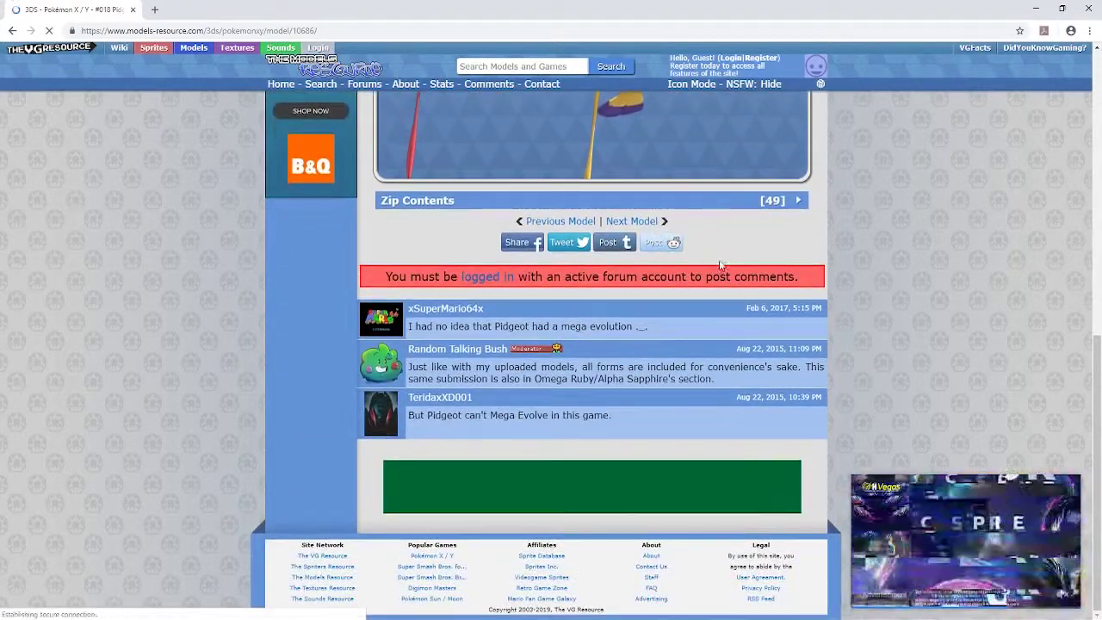
{"action": "scroll", "coordinate": [723, 266], "scroll_direction": "up", "scroll_amount": 4}
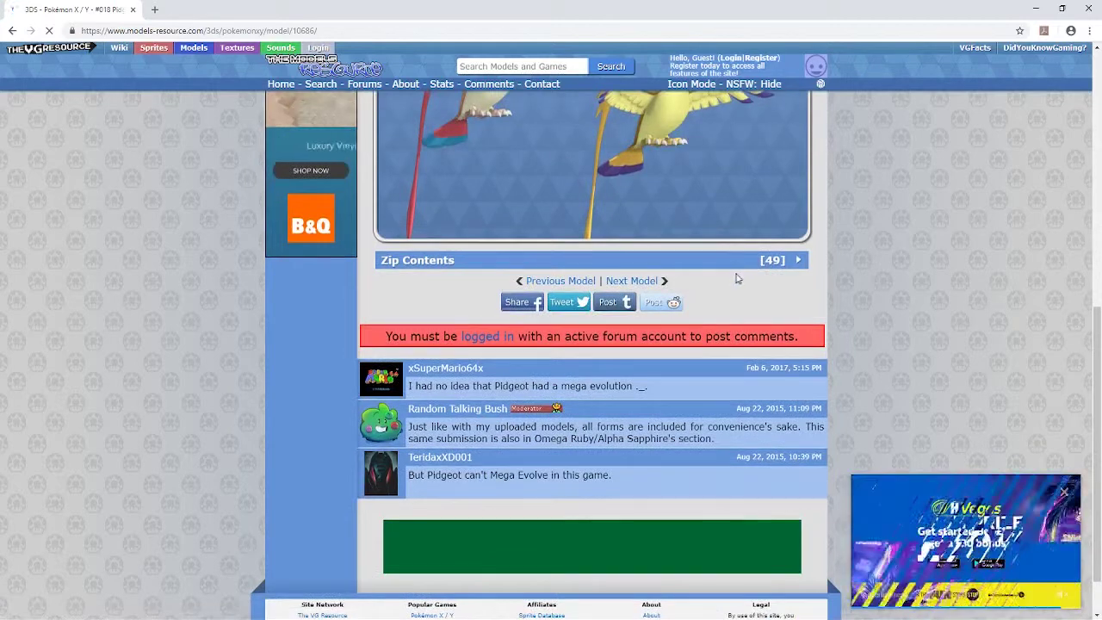
{"action": "scroll", "coordinate": [738, 284], "scroll_direction": "up", "scroll_amount": 1}
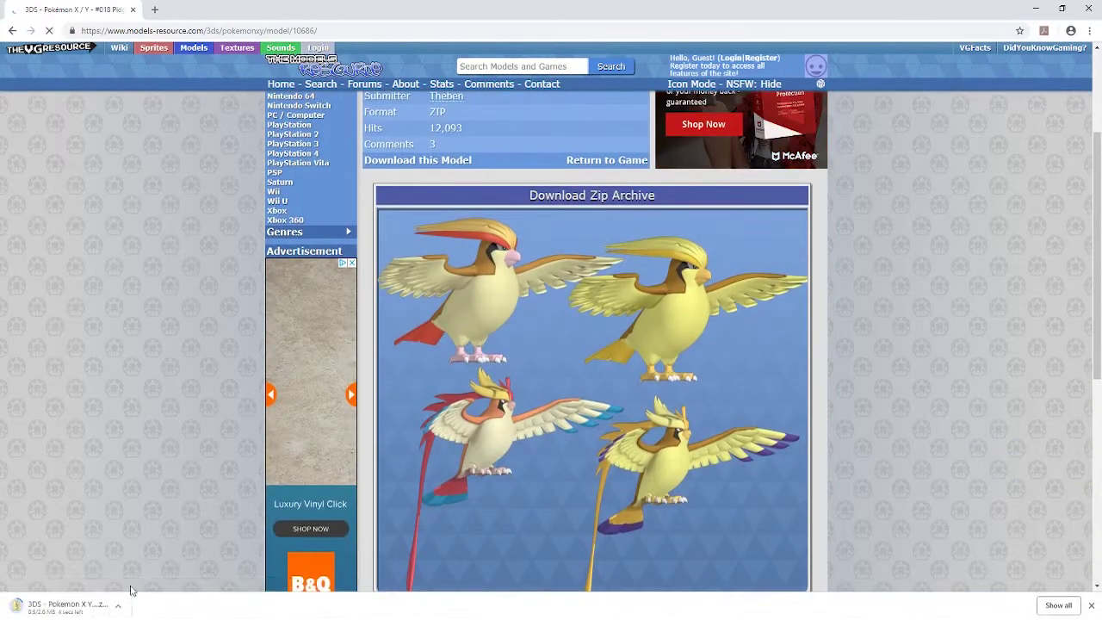
Step: Extract the Pidgeot zip, open Pokemon XY\Pidgeot and select Pidgeot_Mega.fbx
{"action": "left_click", "coordinate": [67, 607]}
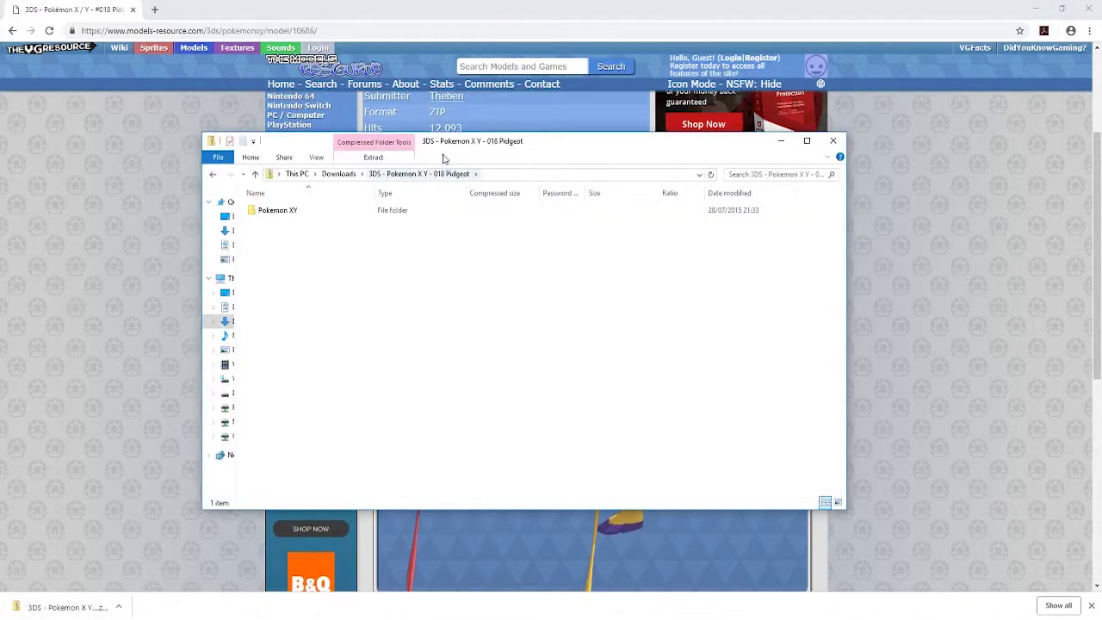
{"action": "left_click_drag", "start_coordinate": [534, 151], "coordinate": [534, 135]}
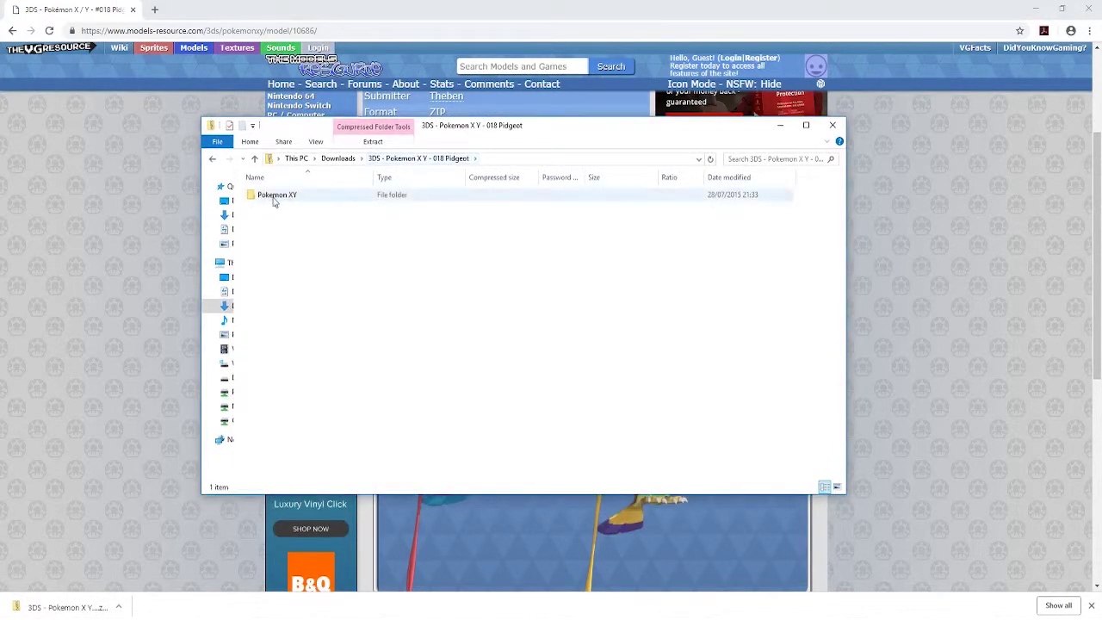
{"action": "left_click", "coordinate": [338, 159]}
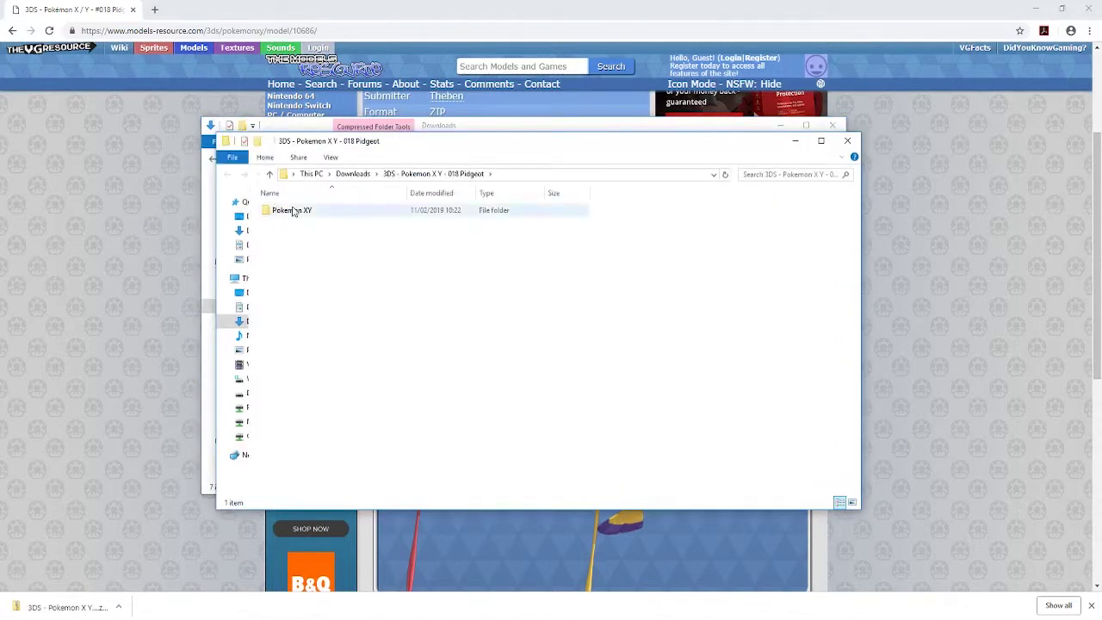
{"action": "double_click", "coordinate": [294, 212]}
{"action": "double_click", "coordinate": [292, 212]}
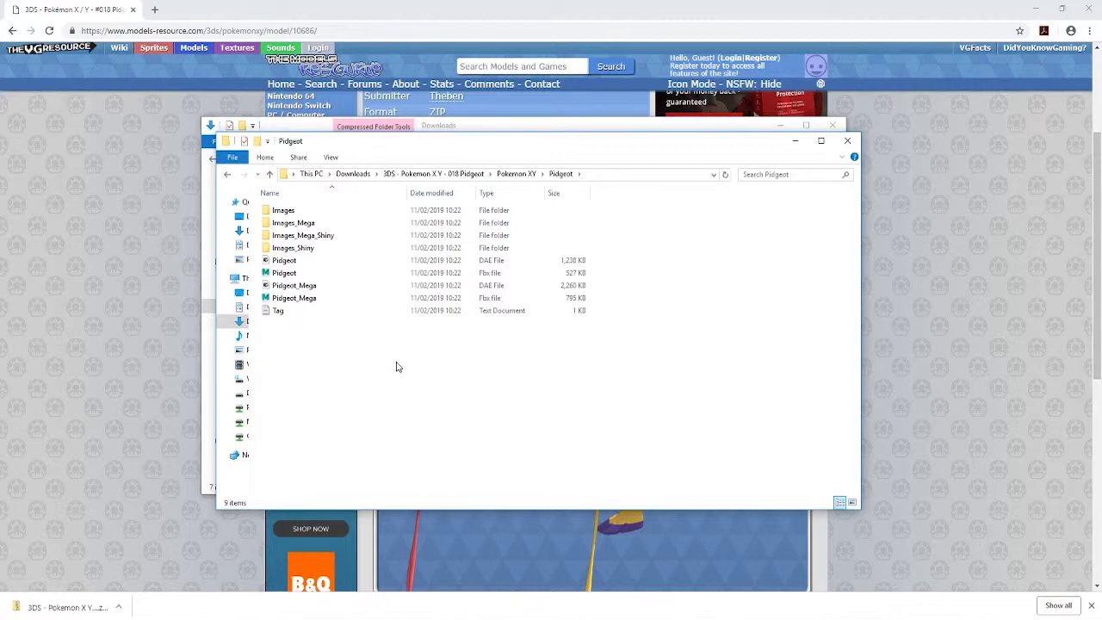
{"action": "left_click", "coordinate": [291, 274]}
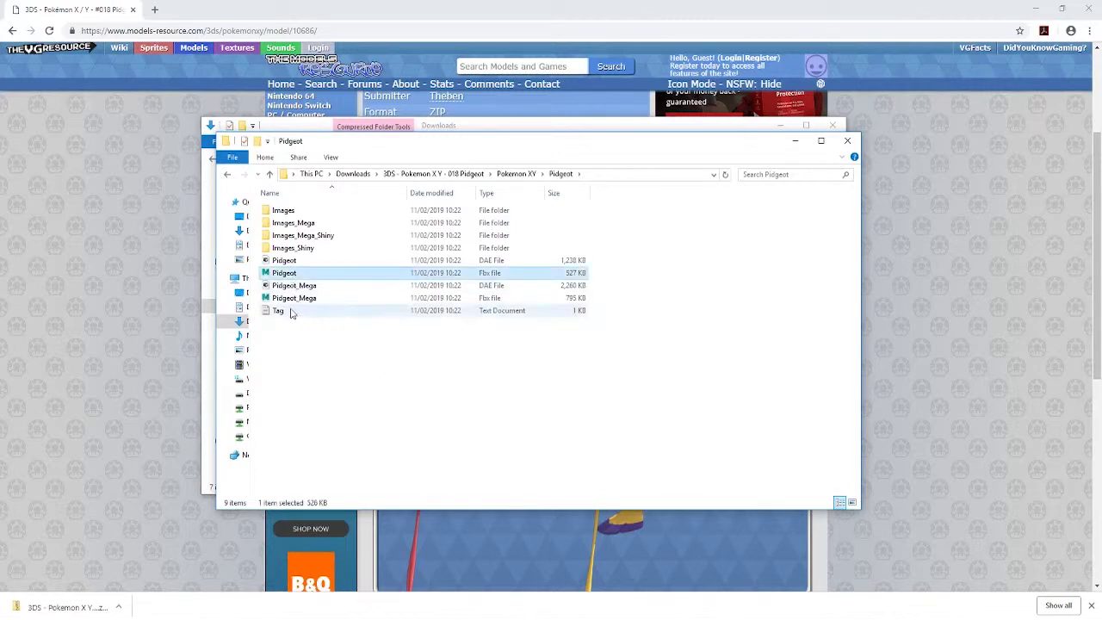
{"action": "left_click", "coordinate": [289, 300]}
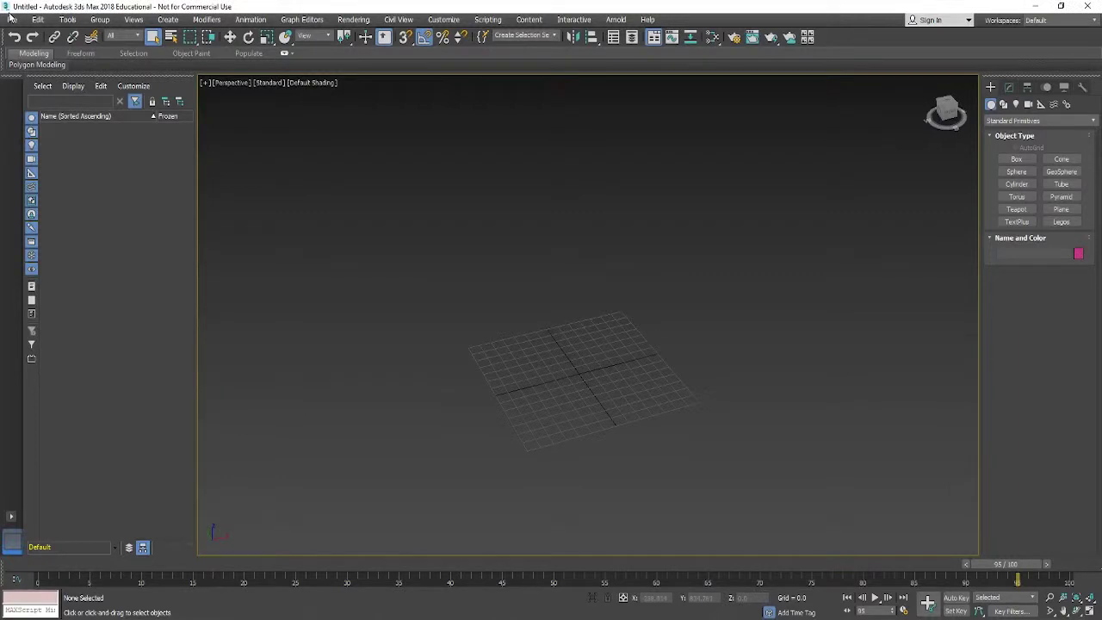
Step: Import Pokemon XY\Pidgeot\Pidgeot_Mega.fbx into the scene with the default FBX import settings
{"action": "left_click", "coordinate": [12, 19]}
{"action": "mouse_move", "coordinate": [75, 183]}
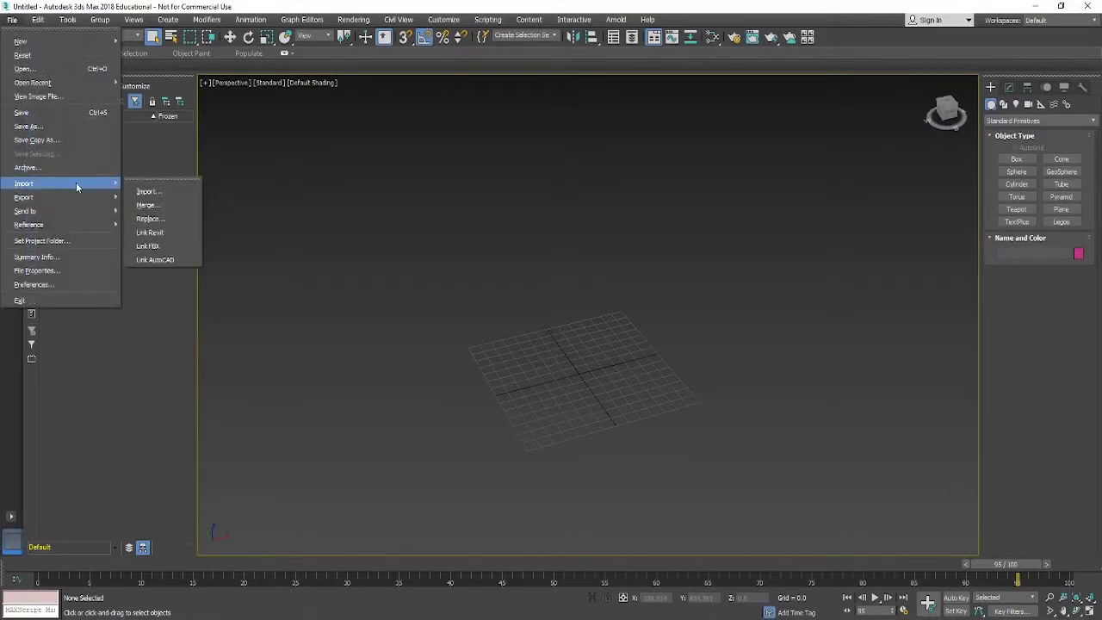
{"action": "left_click", "coordinate": [160, 193]}
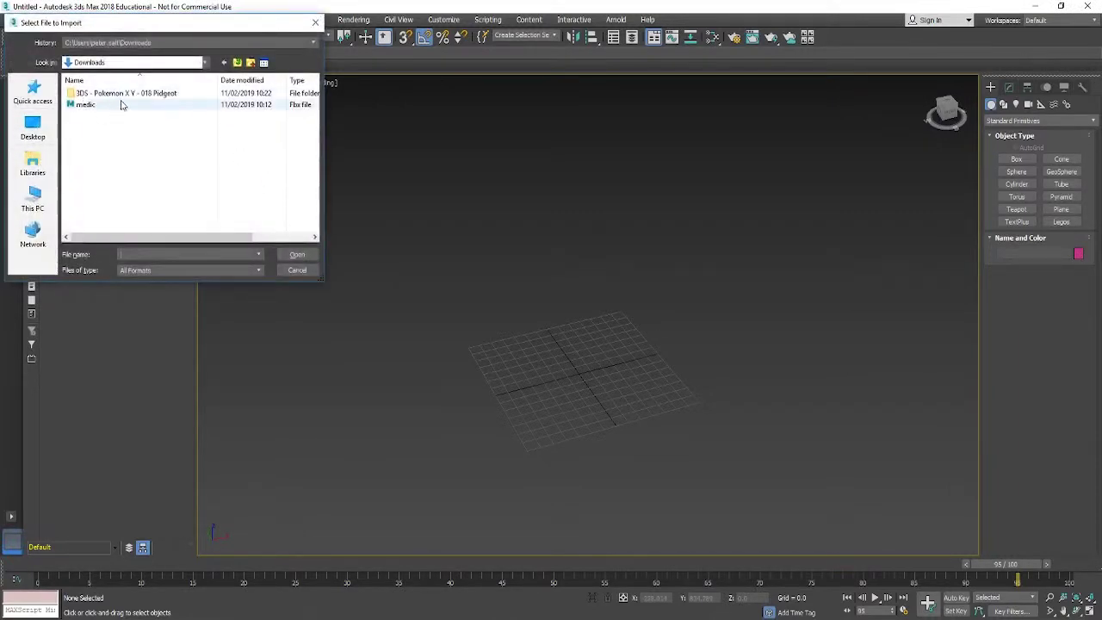
{"action": "double_click", "coordinate": [129, 95]}
{"action": "double_click", "coordinate": [98, 94]}
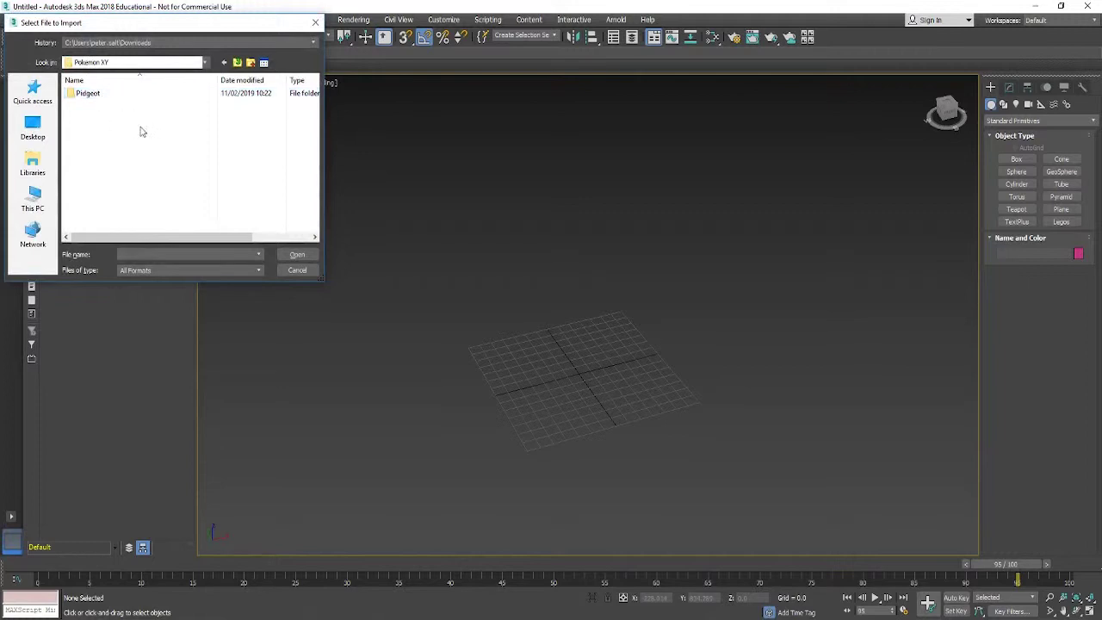
{"action": "double_click", "coordinate": [100, 95]}
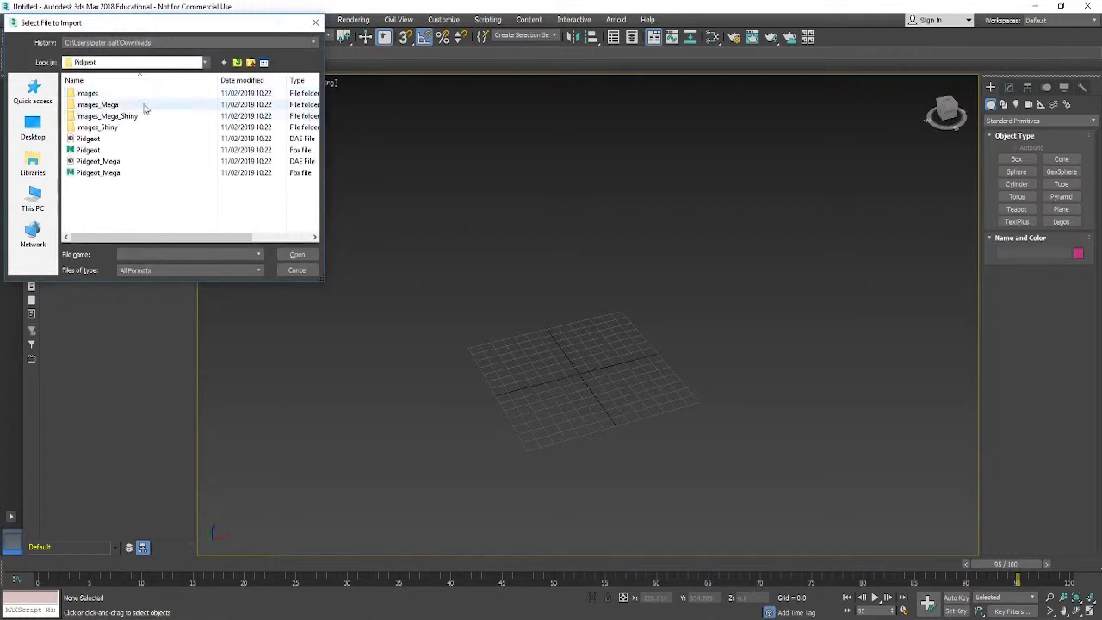
{"action": "left_click", "coordinate": [117, 173]}
{"action": "left_click", "coordinate": [296, 255]}
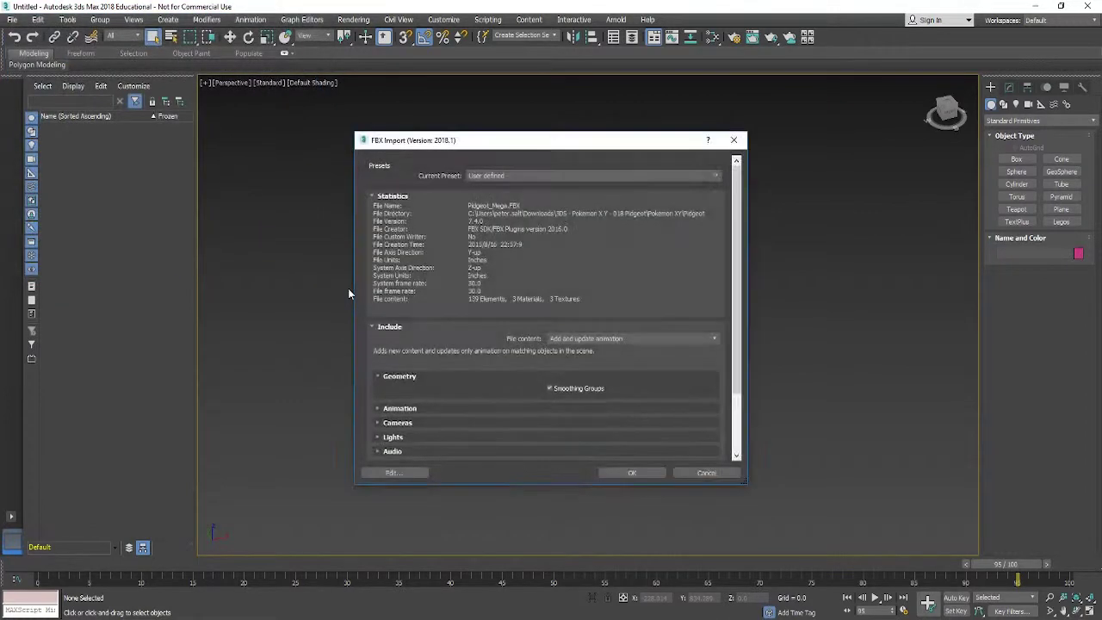
{"action": "left_click", "coordinate": [628, 473]}
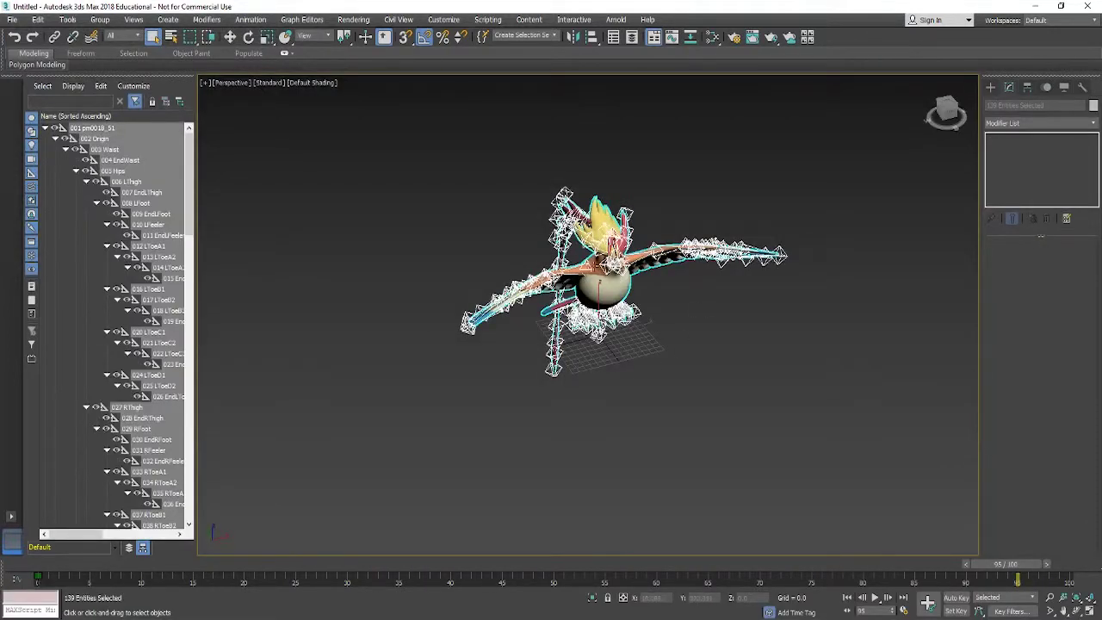
Step: Expand the 001 pm0018_51 hierarchy and select bones from 002 Origin down to 007 EndLThigh
{"action": "middle_click_drag", "start_coordinate": [632, 371], "coordinate": [663, 377], "text": "alt"}
{"action": "scroll", "coordinate": [620, 342], "scroll_direction": "up", "scroll_amount": 5}
{"action": "scroll", "coordinate": [634, 356], "scroll_direction": "down", "scroll_amount": 5}
{"action": "scroll", "coordinate": [634, 365], "scroll_direction": "up", "scroll_amount": 5}
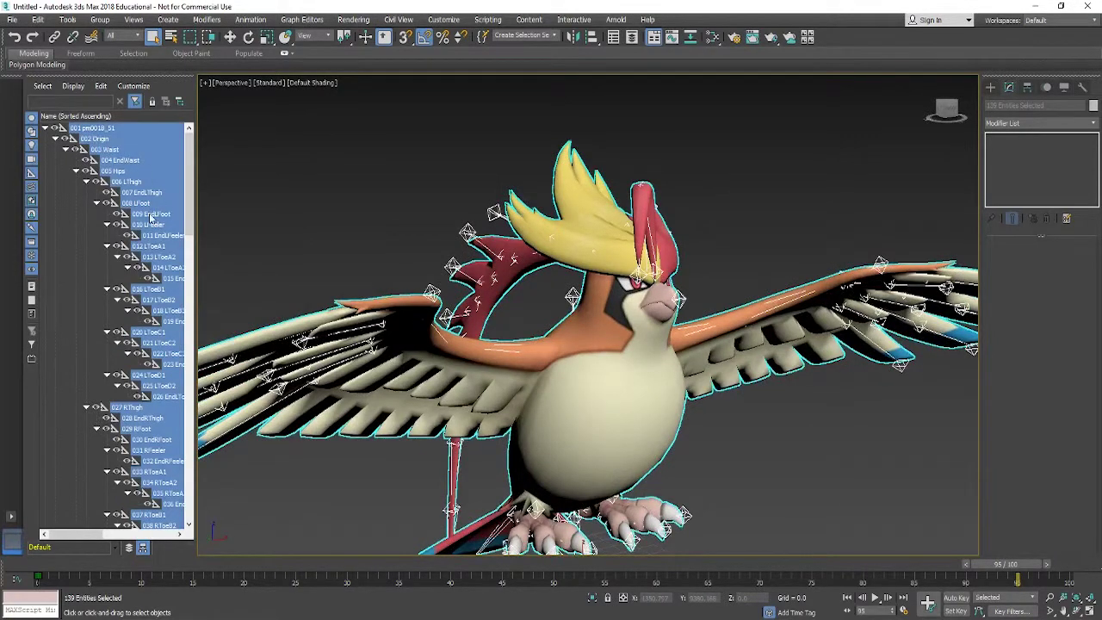
{"action": "left_click", "coordinate": [375, 228]}
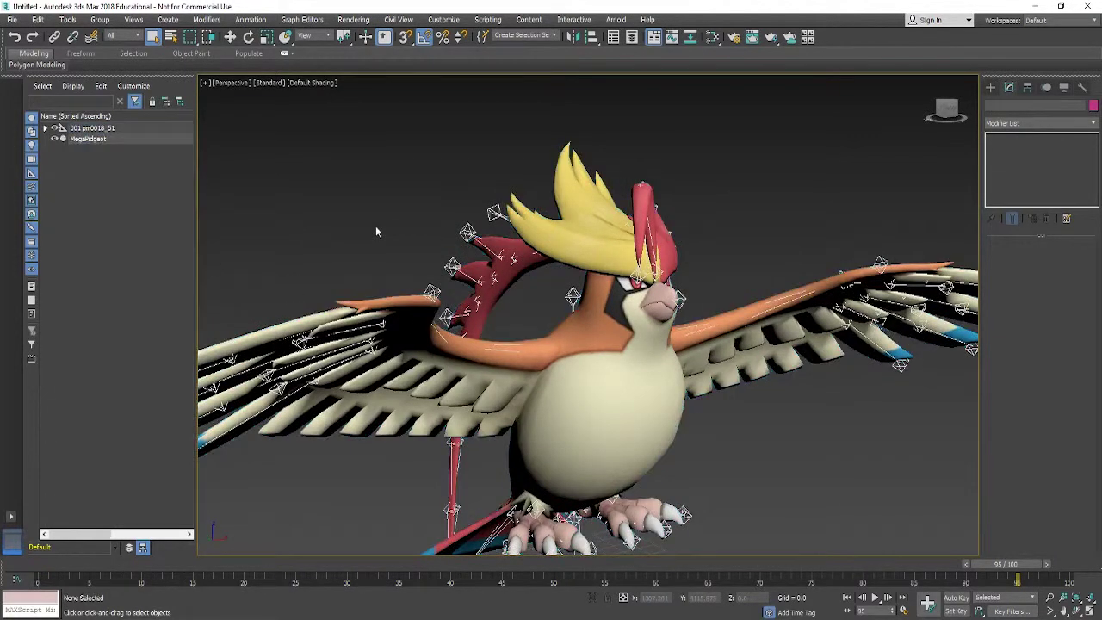
{"action": "left_click", "coordinate": [45, 129]}
{"action": "left_click", "coordinate": [95, 139]}
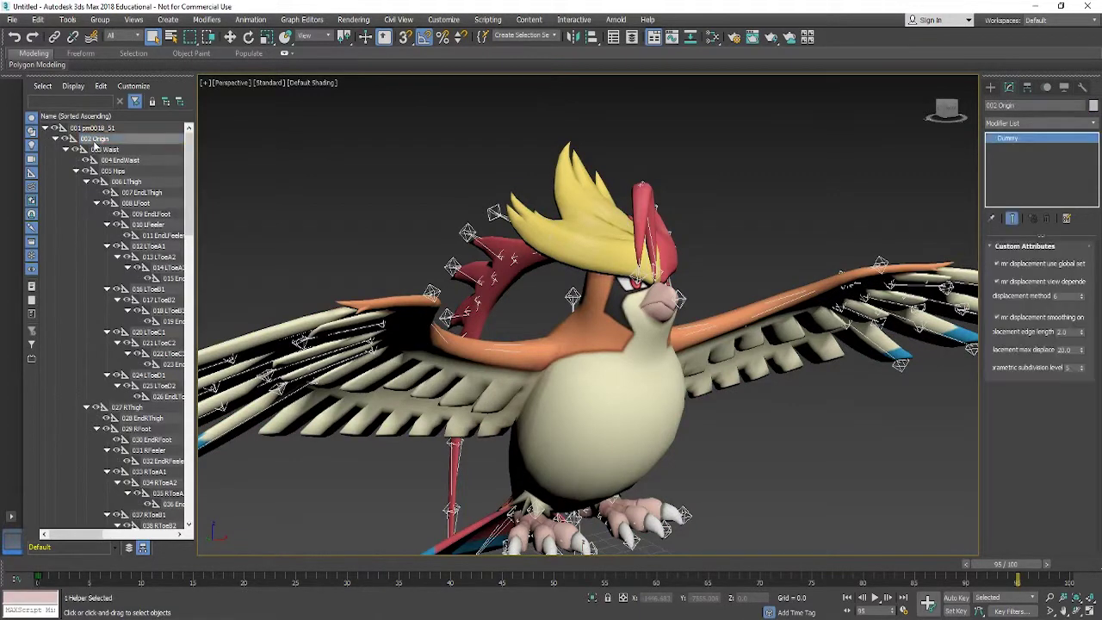
{"action": "left_click", "coordinate": [120, 154]}
{"action": "left_click", "coordinate": [120, 161]}
{"action": "left_click", "coordinate": [122, 172]}
{"action": "left_click", "coordinate": [138, 193]}
Step: Widen the Scene Explorer and select the right toe bones through 047 EndRToeD2, finger bones and the last helper
{"action": "scroll", "coordinate": [151, 302], "scroll_direction": "down", "scroll_amount": 9}
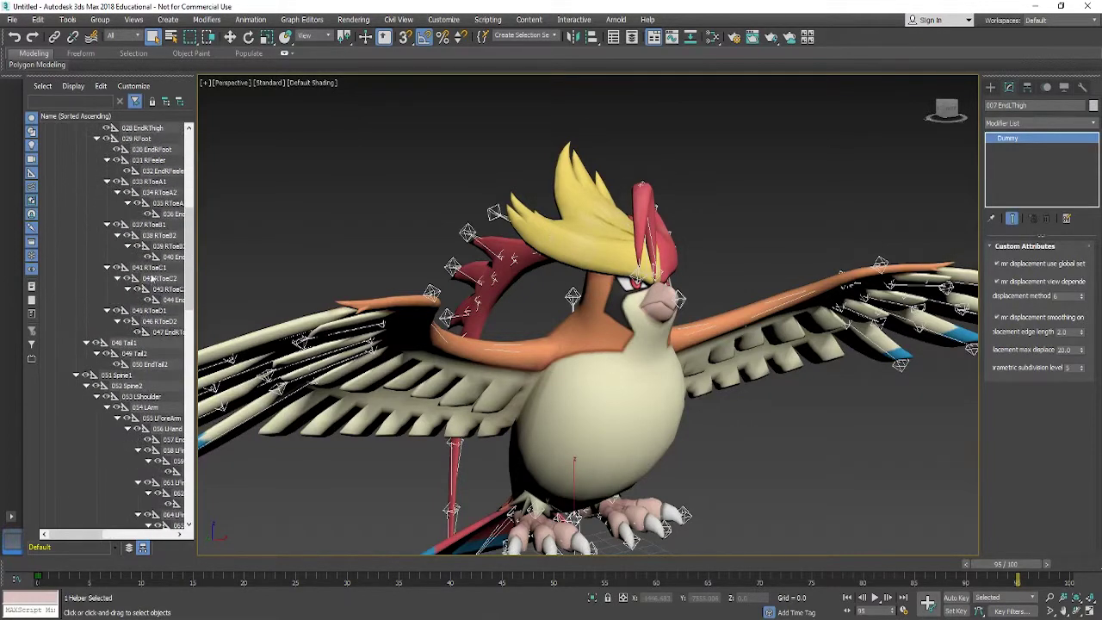
{"action": "left_click", "coordinate": [152, 268]}
{"action": "left_click", "coordinate": [155, 278]}
{"action": "left_click", "coordinate": [160, 299]}
{"action": "left_click", "coordinate": [151, 310]}
{"action": "left_click", "coordinate": [157, 332]}
{"action": "scroll", "coordinate": [160, 344], "scroll_direction": "down", "scroll_amount": 14}
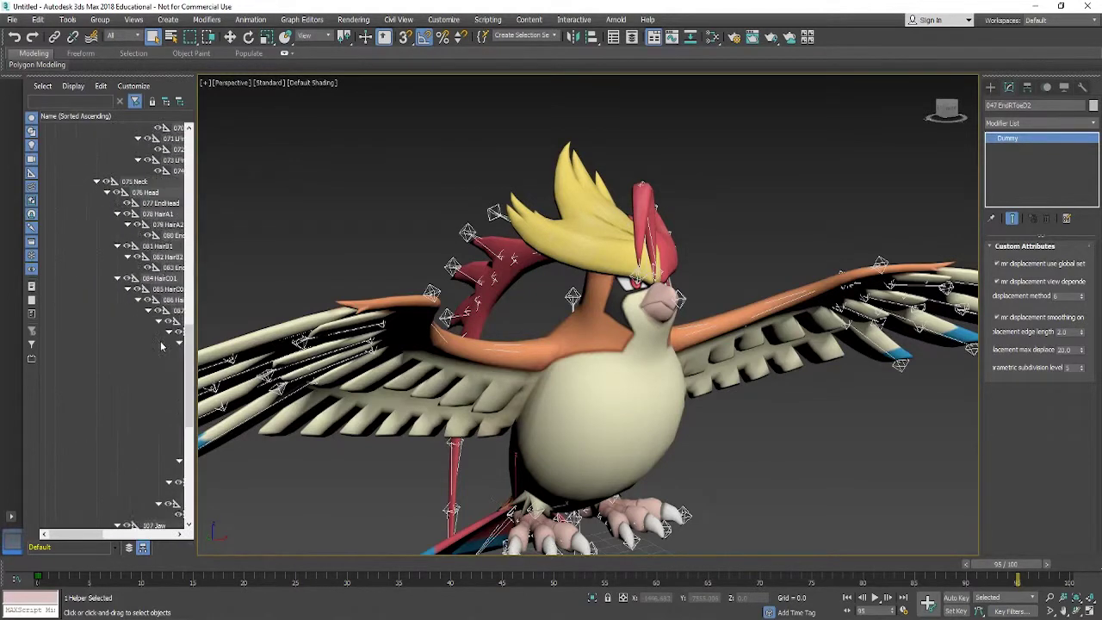
{"action": "scroll", "coordinate": [161, 345], "scroll_direction": "down", "scroll_amount": 9}
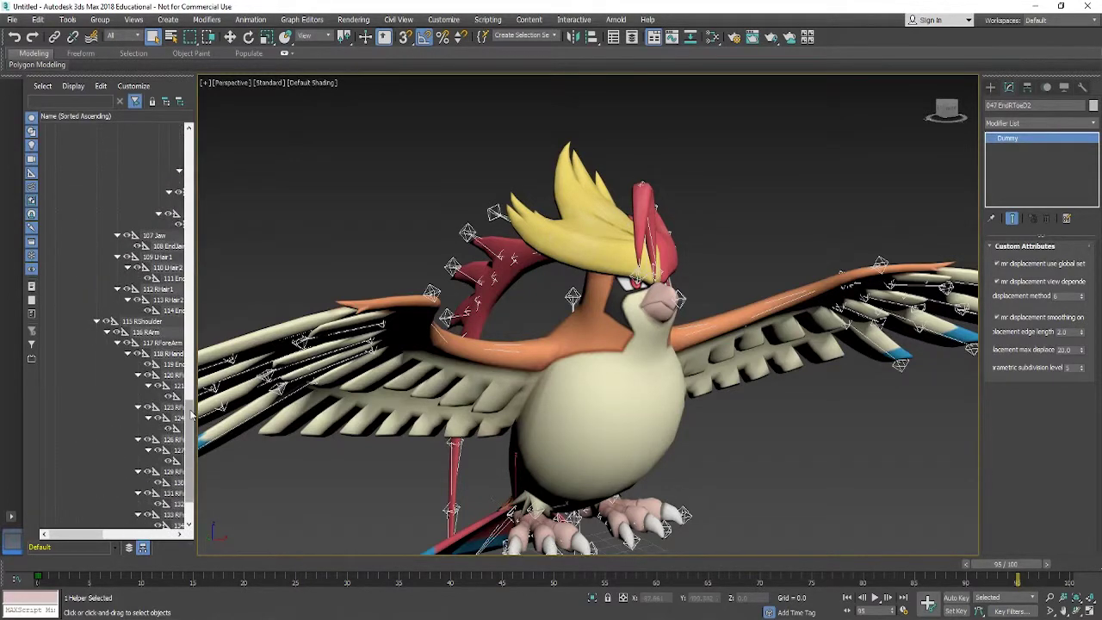
{"action": "left_click_drag", "start_coordinate": [194, 409], "coordinate": [301, 394]}
{"action": "scroll", "coordinate": [215, 387], "scroll_direction": "down", "scroll_amount": 2}
{"action": "left_click", "coordinate": [202, 365]}
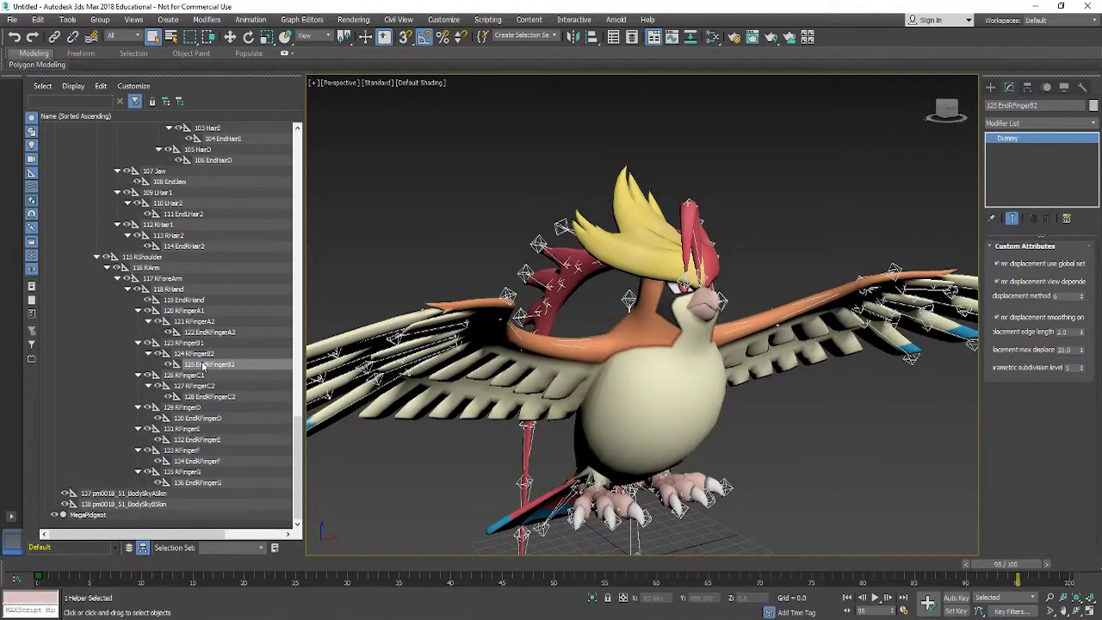
{"action": "left_click", "coordinate": [209, 386]}
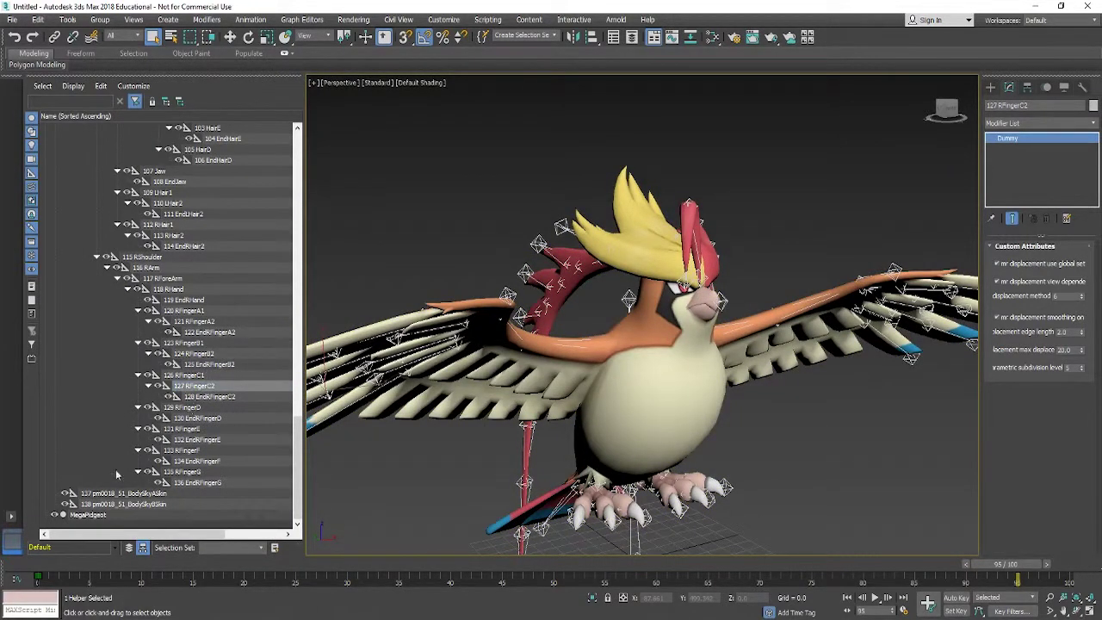
{"action": "left_click", "coordinate": [96, 504]}
Step: Select the whole helper hierarchy and delete all 138 bones, leaving only MegaPidgeot
{"action": "scroll", "coordinate": [146, 422], "scroll_direction": "up", "scroll_amount": 15}
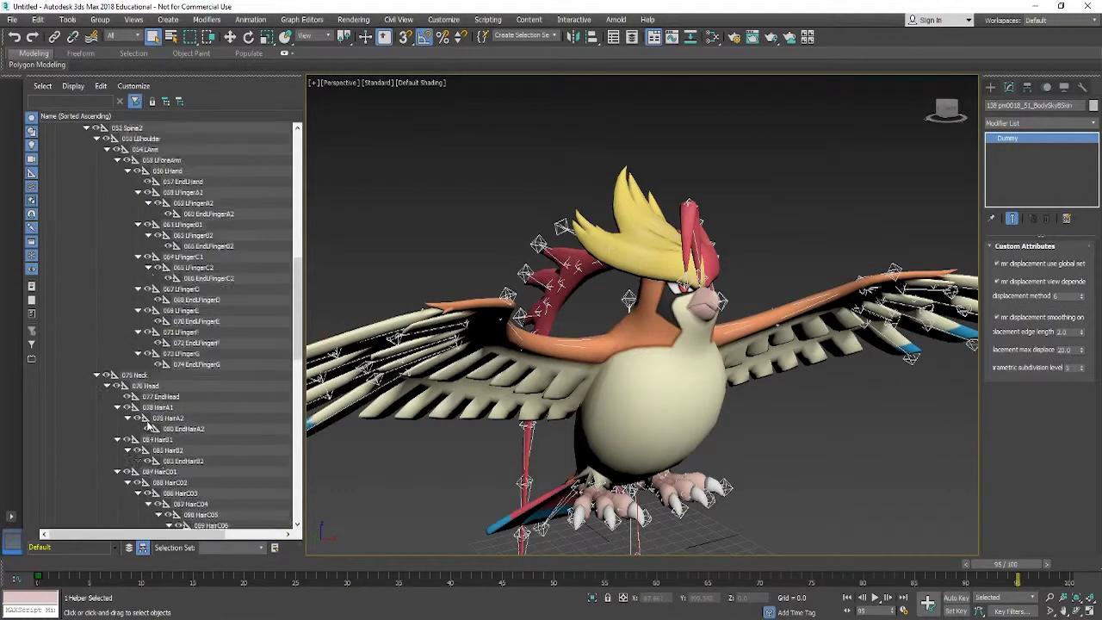
{"action": "scroll", "coordinate": [148, 424], "scroll_direction": "up", "scroll_amount": 3}
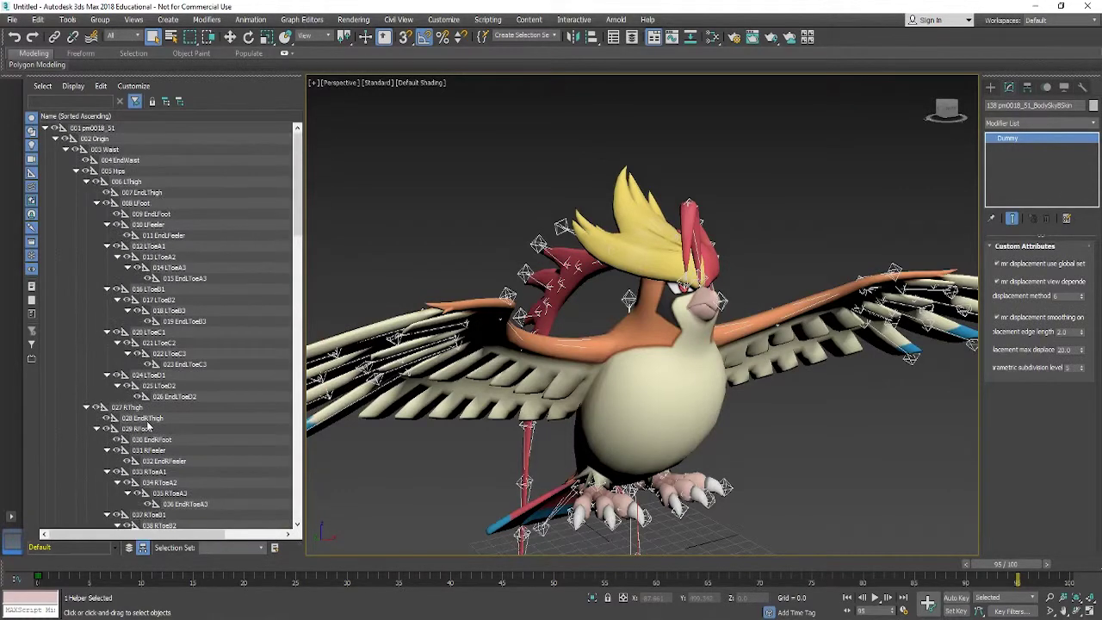
{"action": "double_click", "coordinate": [81, 129]}
{"action": "right_click", "coordinate": [111, 128]}
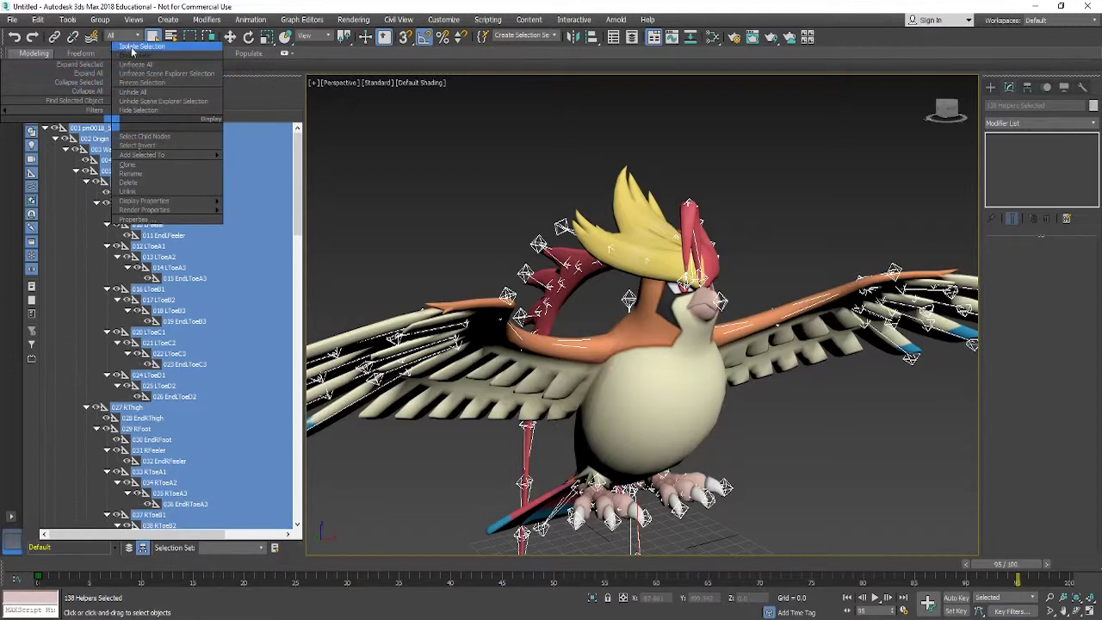
{"action": "left_click", "coordinate": [131, 182]}
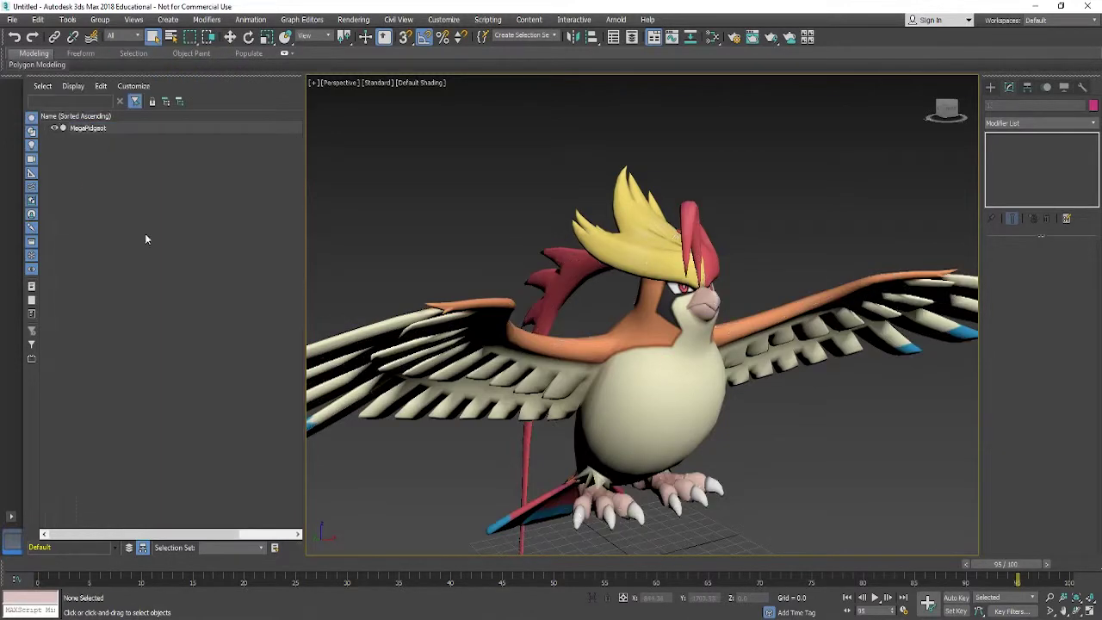
Step: Narrow the Scene Explorer and show Pidgeot in a shaded Front view, zoomed to extents and centred
{"action": "scroll", "coordinate": [727, 394], "scroll_direction": "down", "scroll_amount": 4}
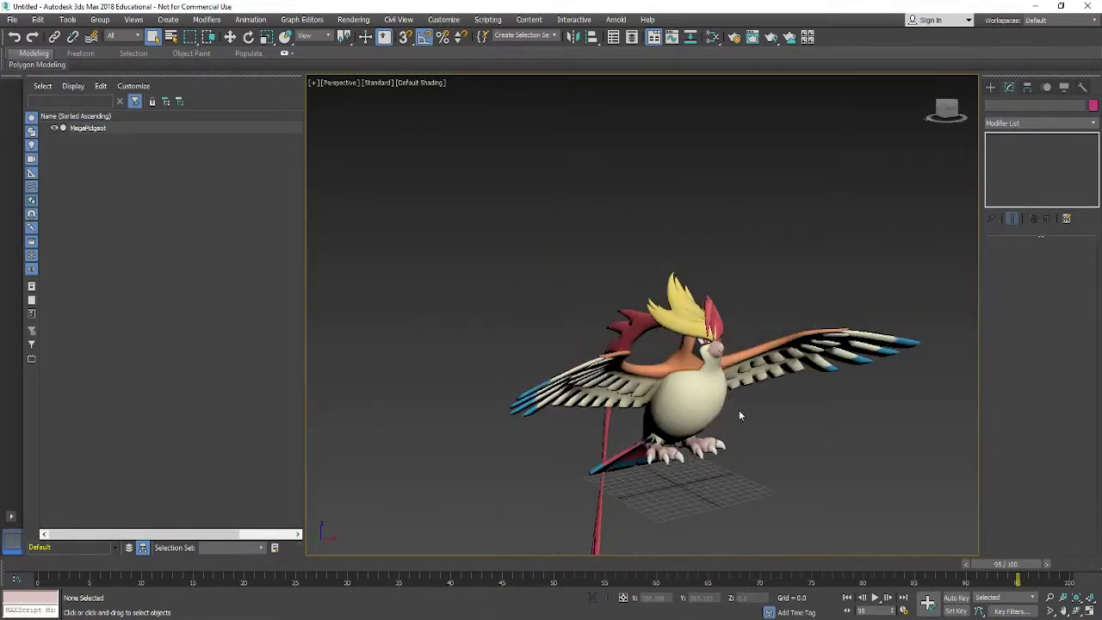
{"action": "mouse_move", "coordinate": [729, 416]}
{"action": "middle_mouse_down", "text": "alt"}
{"action": "mouse_move", "coordinate": [635, 387]}
{"action": "mouse_move", "coordinate": [531, 398]}
{"action": "mouse_move", "coordinate": [711, 407]}
{"action": "middle_mouse_up", "text": "alt"}
{"action": "left_click_drag", "start_coordinate": [303, 291], "coordinate": [131, 288]}
{"action": "middle_click_drag", "start_coordinate": [542, 381], "coordinate": [569, 300], "text": "alt"}
{"action": "key", "text": "f"}
{"action": "scroll", "coordinate": [569, 299], "scroll_direction": "down", "scroll_amount": 10}
{"action": "key", "text": "z"}
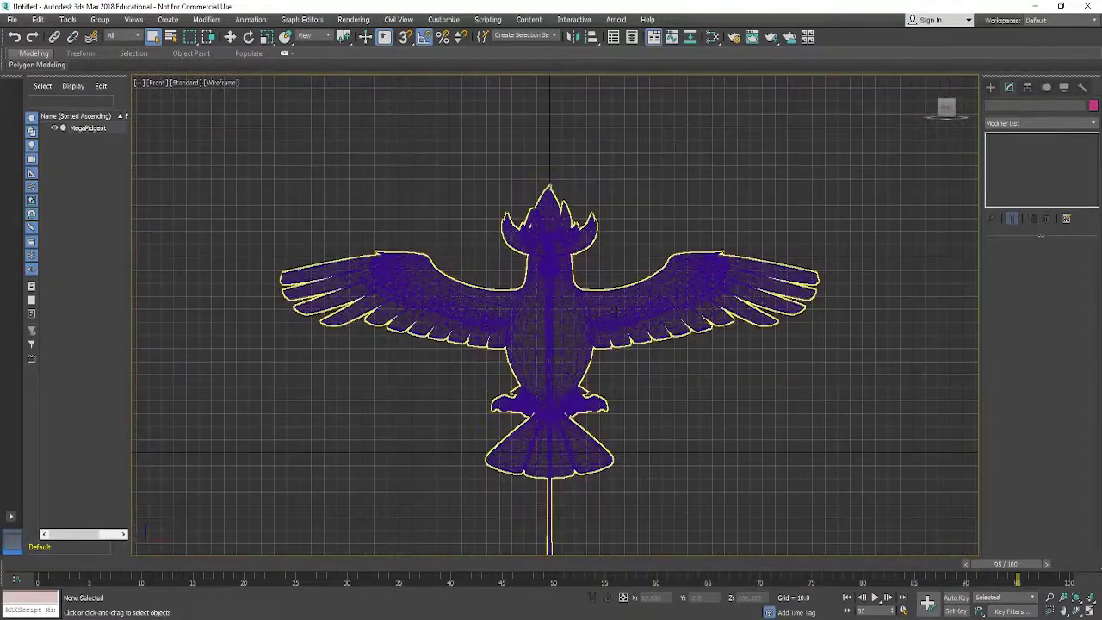
{"action": "key", "text": "F3"}
{"action": "scroll", "coordinate": [550, 329], "scroll_direction": "up", "scroll_amount": 3}
{"action": "middle_click_drag", "start_coordinate": [551, 329], "coordinate": [532, 287]}
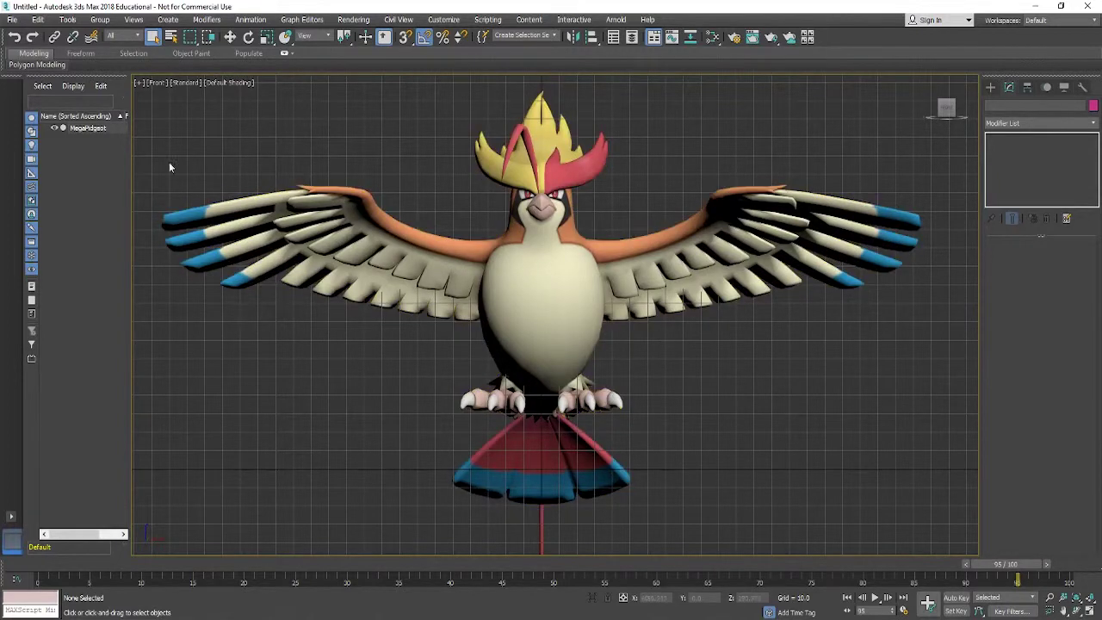
Step: With Bone Tools, draw a bone chain from Pidgeot's feet up through the torso and neck to the head
{"action": "left_click", "coordinate": [250, 18]}
{"action": "left_click", "coordinate": [289, 295]}
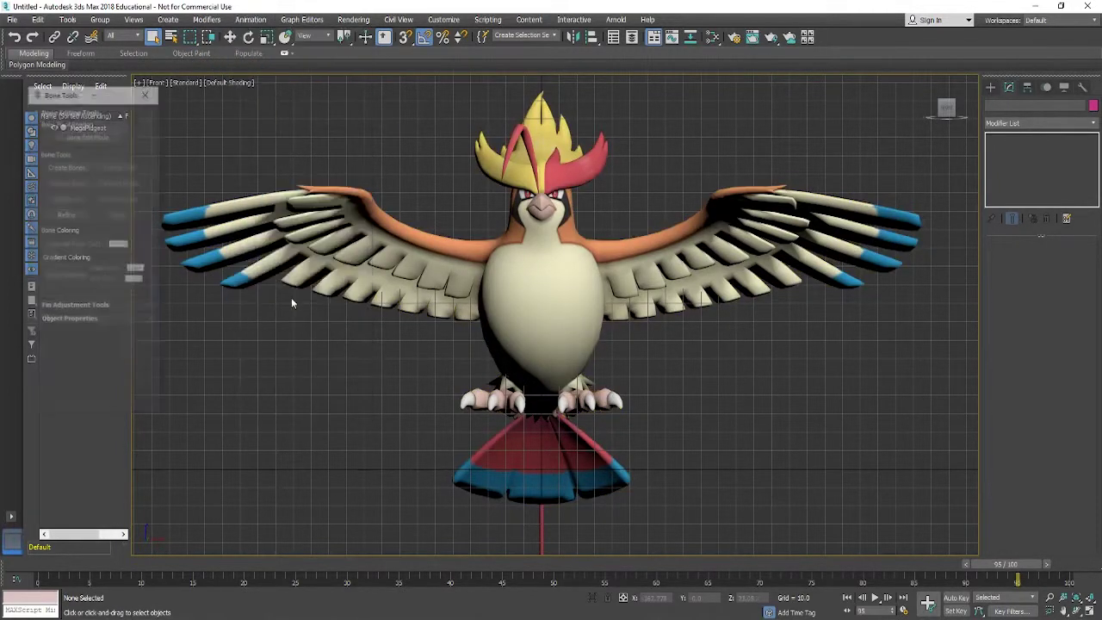
{"action": "left_click", "coordinate": [65, 167]}
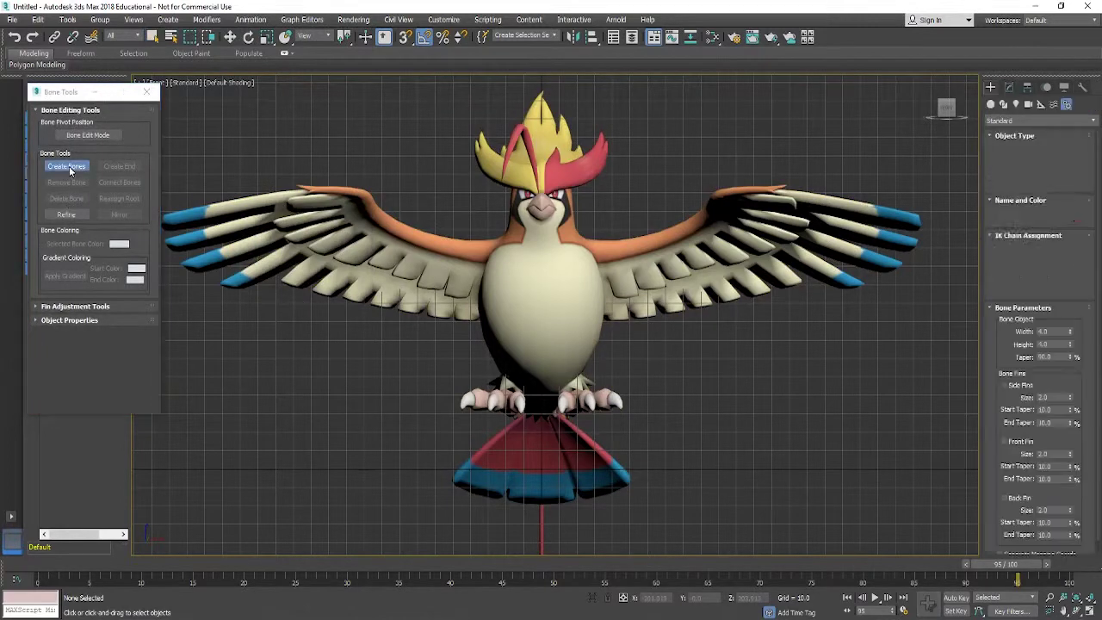
{"action": "left_click", "coordinate": [541, 393]}
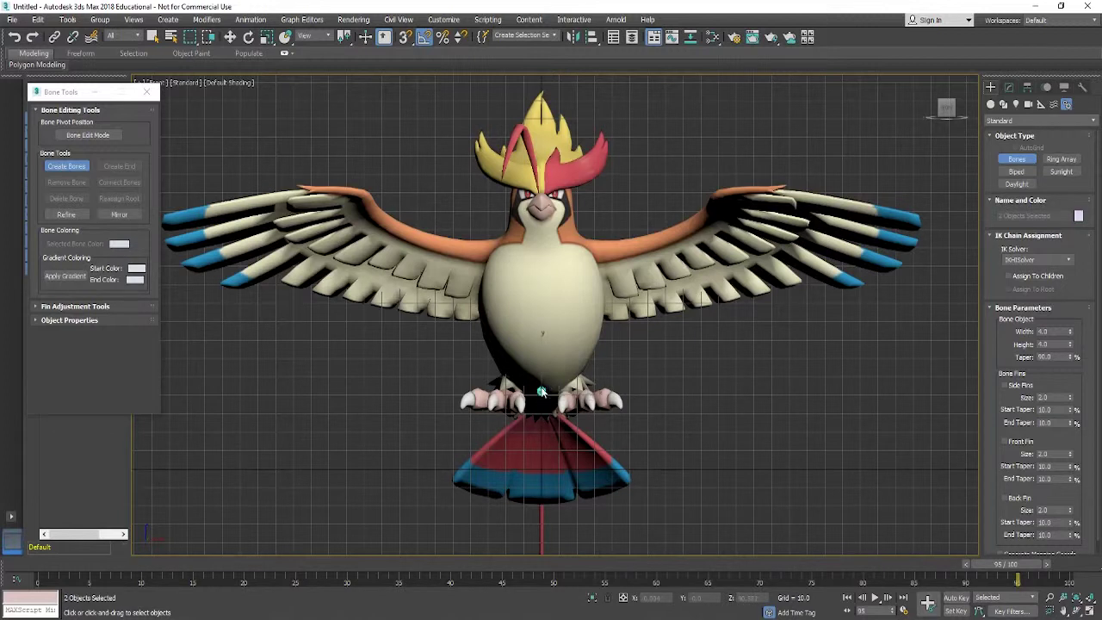
{"action": "left_click", "coordinate": [541, 353]}
{"action": "left_click", "coordinate": [541, 307]}
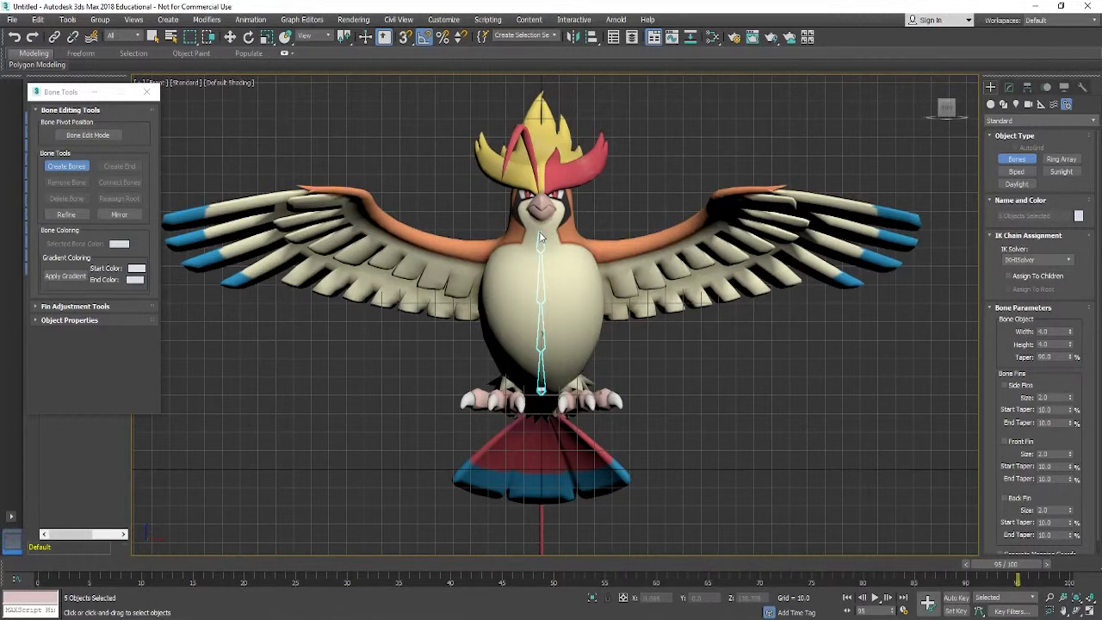
{"action": "left_click", "coordinate": [540, 237]}
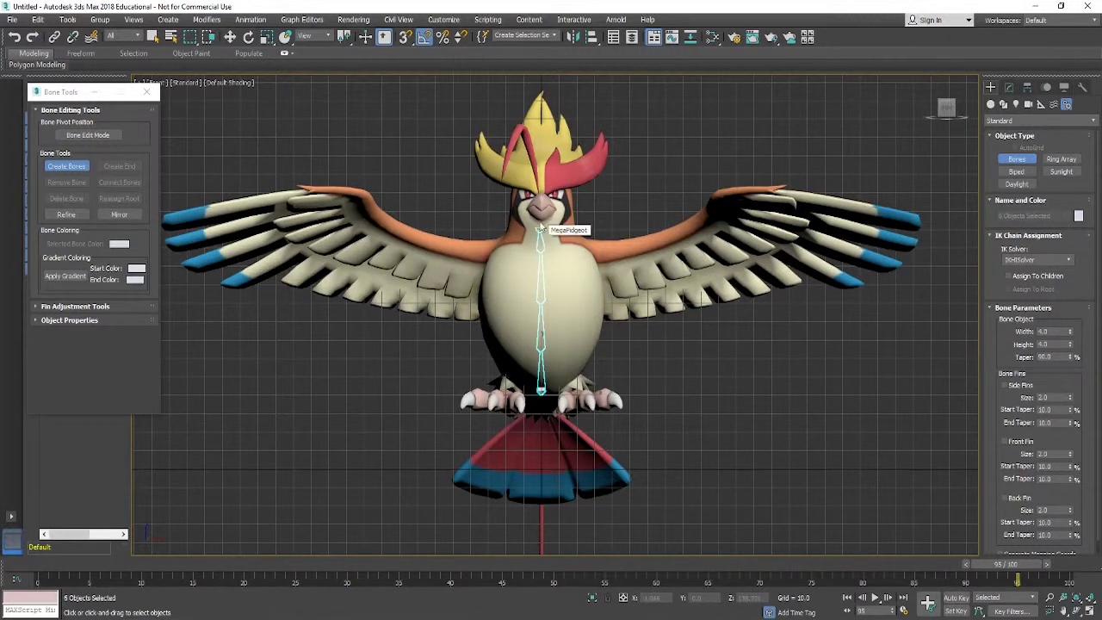
{"action": "left_click", "coordinate": [542, 170]}
{"action": "right_click", "coordinate": [551, 205]}
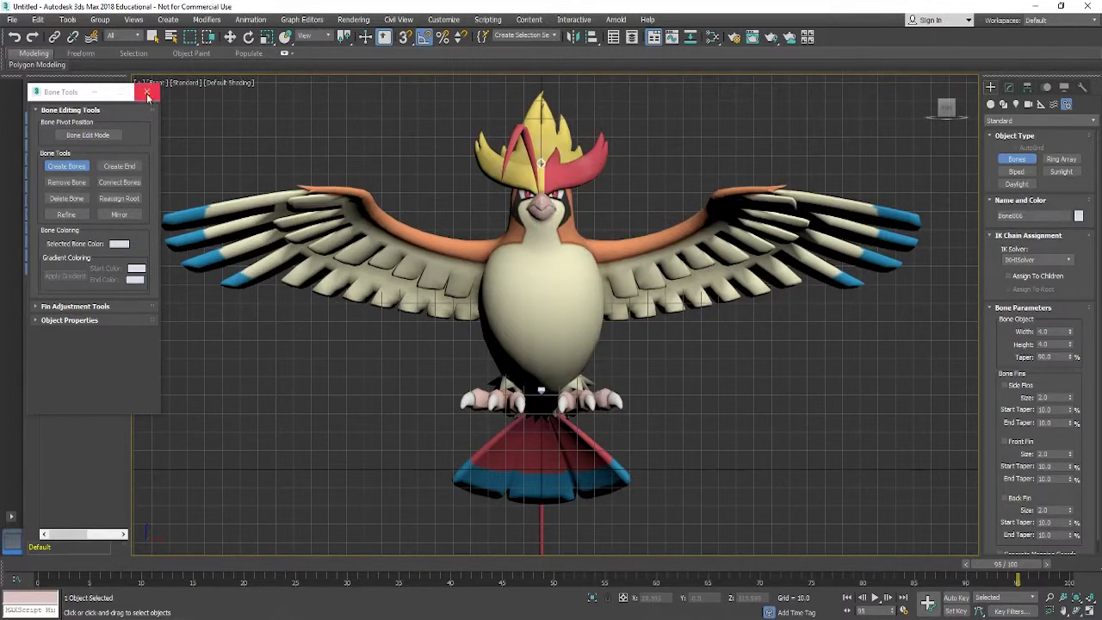
Step: Close Bone Tools, switch to a wireframe Left view and select Bone001 at the feet
{"action": "left_click", "coordinate": [65, 167]}
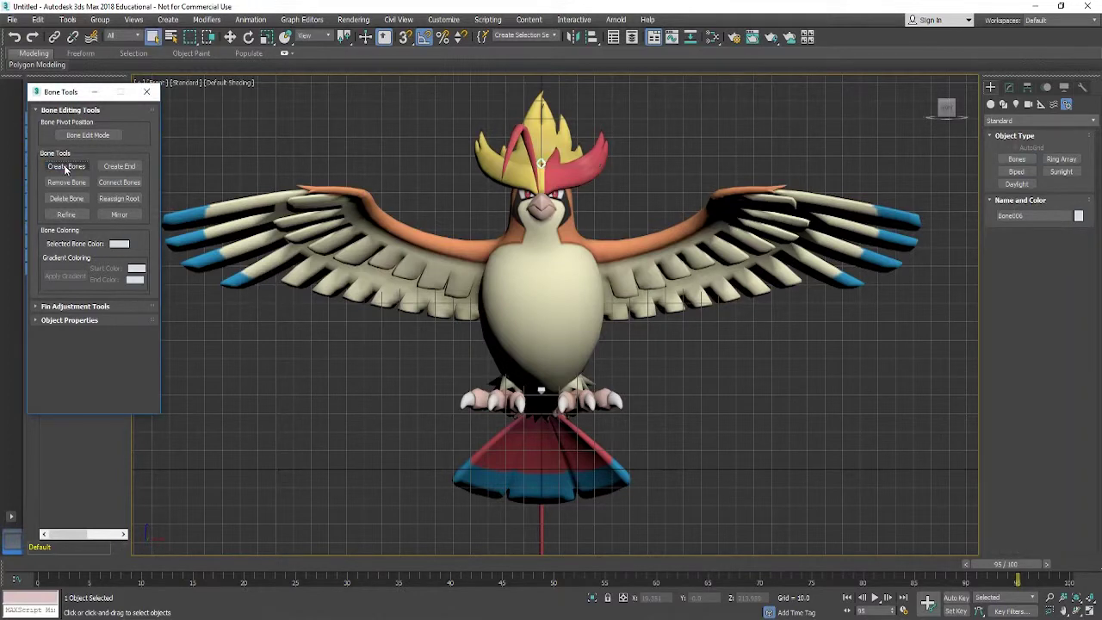
{"action": "left_click", "coordinate": [147, 91]}
{"action": "left_click", "coordinate": [542, 231]}
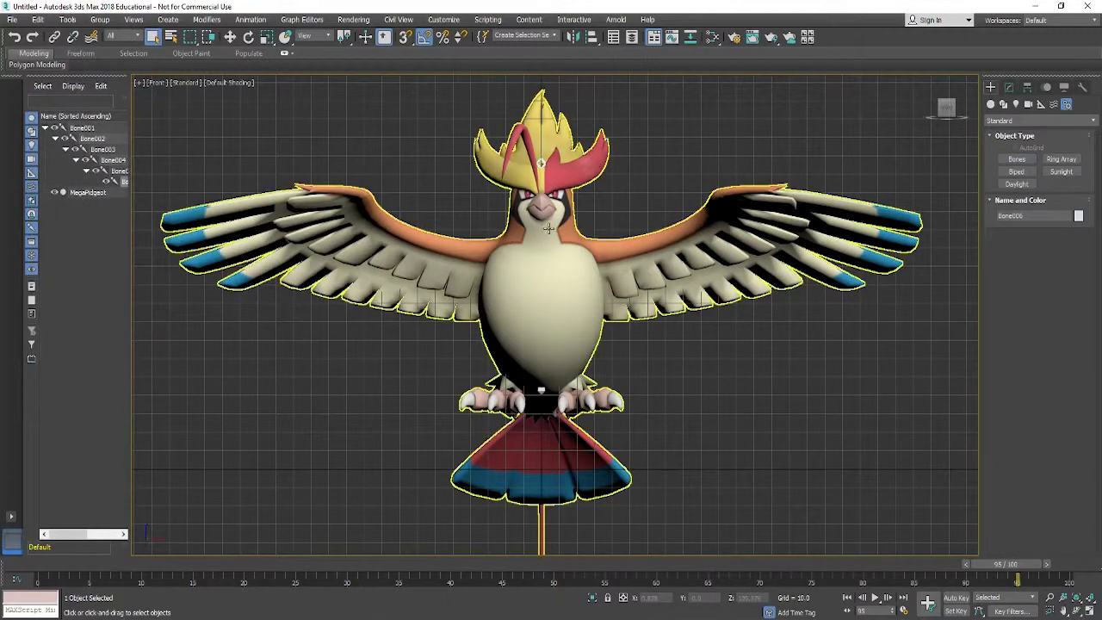
{"action": "key", "text": "l"}
{"action": "key", "text": "F3"}
{"action": "scroll", "coordinate": [603, 327], "scroll_direction": "down", "scroll_amount": 3}
{"action": "scroll", "coordinate": [599, 344], "scroll_direction": "up", "scroll_amount": 4}
{"action": "middle_click_drag", "start_coordinate": [599, 345], "coordinate": [634, 241]}
{"action": "left_click", "coordinate": [580, 267]}
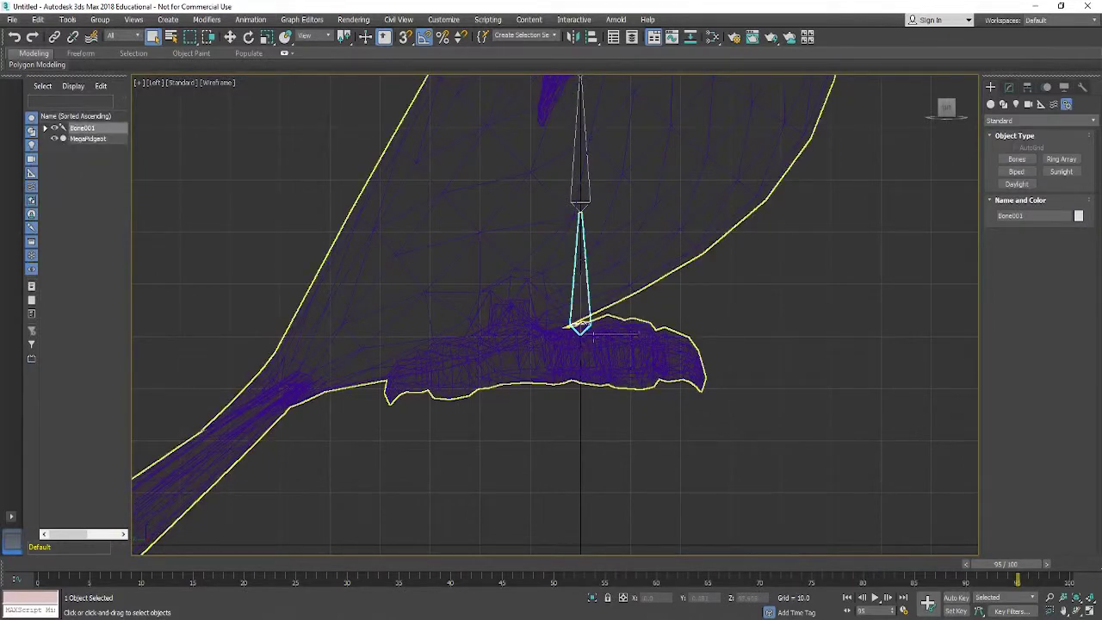
Step: In Bone Edit Mode, move the bottom bone's joints left and down toward the foot
{"action": "left_click", "coordinate": [251, 19]}
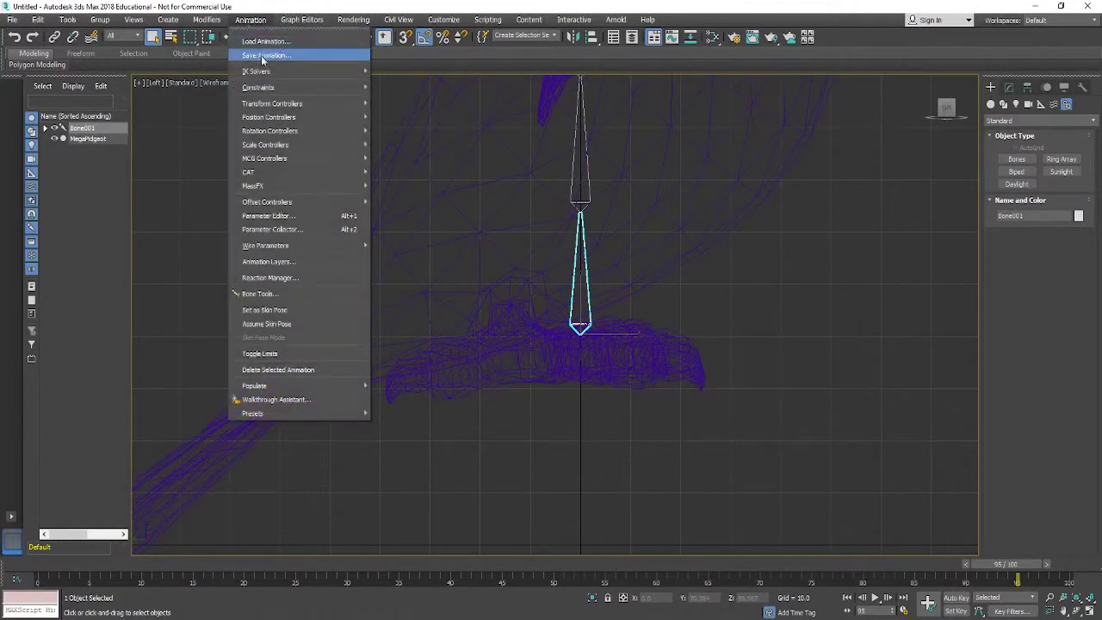
{"action": "left_click", "coordinate": [260, 293]}
{"action": "left_click", "coordinate": [94, 136]}
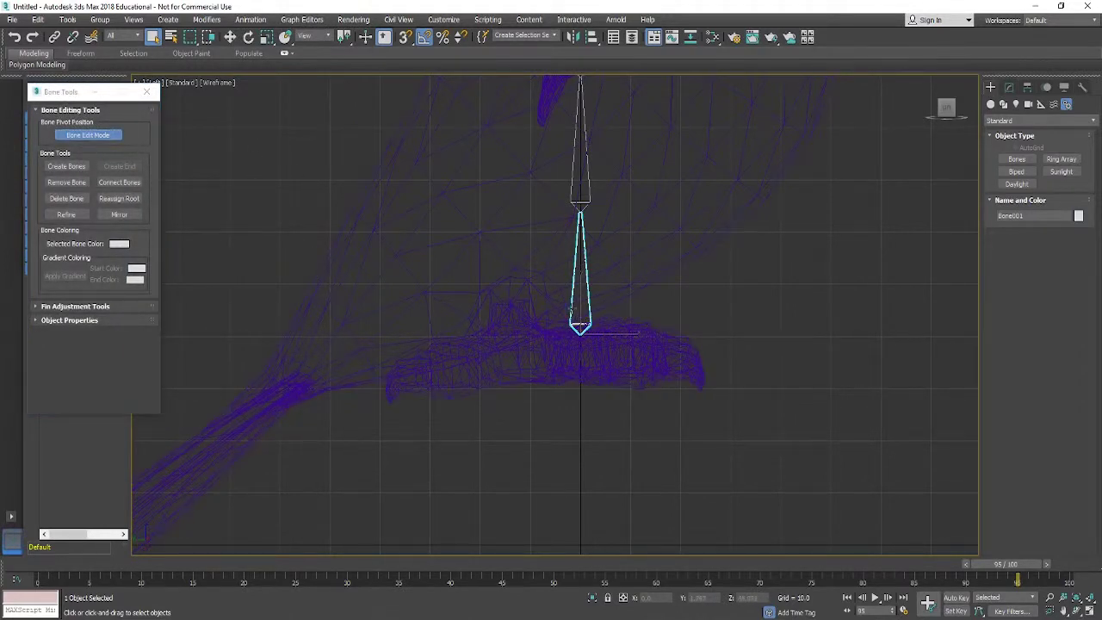
{"action": "key", "text": "w"}
{"action": "left_click_drag", "start_coordinate": [582, 320], "coordinate": [337, 338]}
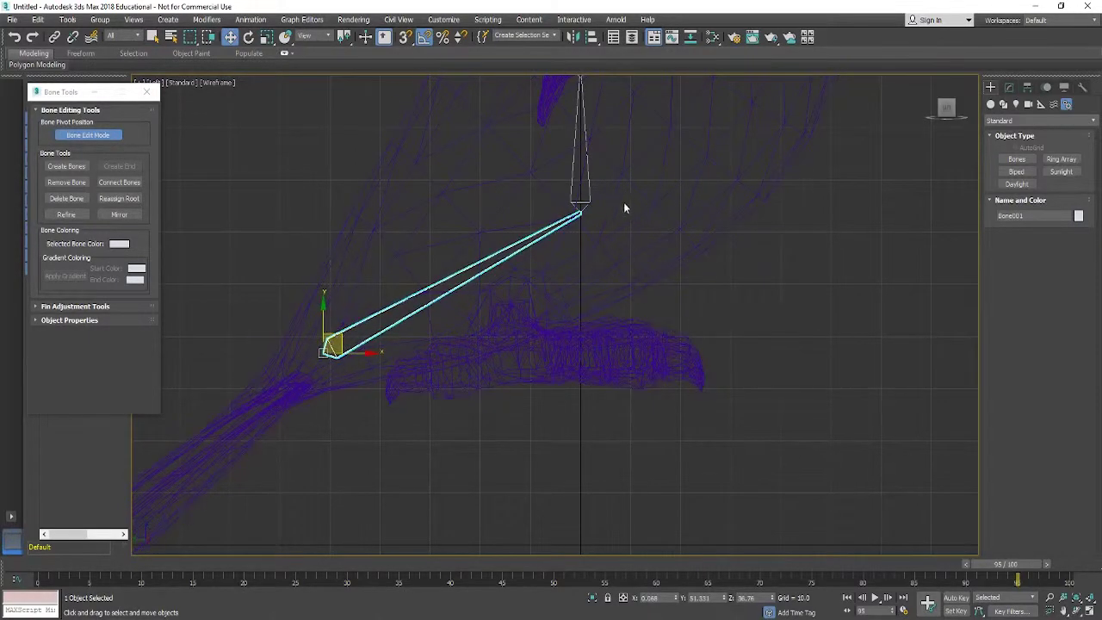
{"action": "left_click", "coordinate": [590, 196]}
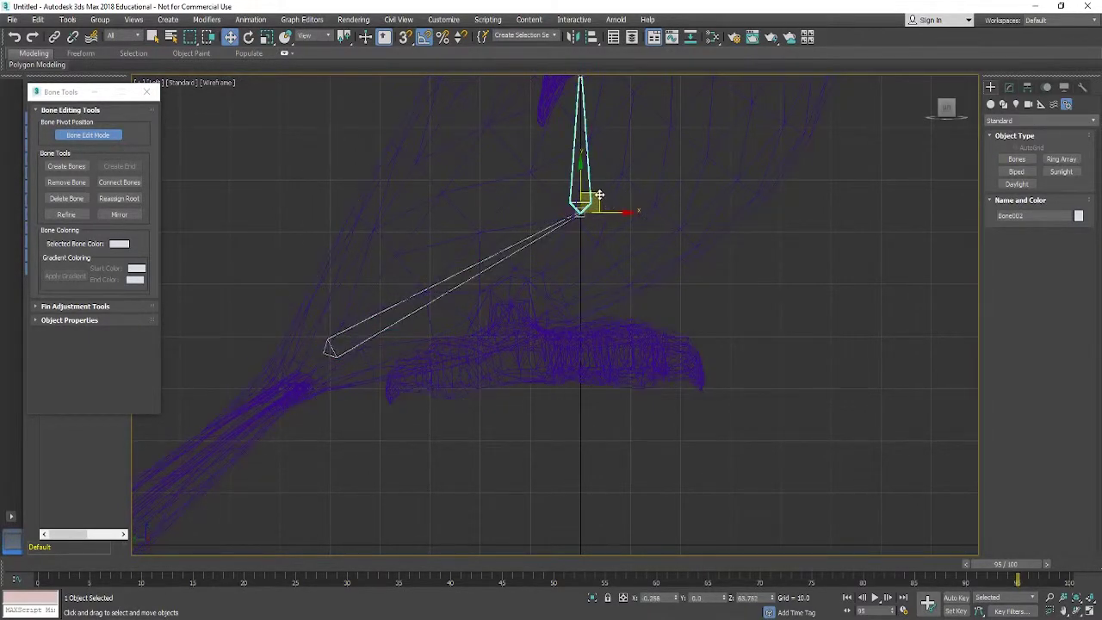
{"action": "left_click_drag", "start_coordinate": [599, 196], "coordinate": [541, 204]}
{"action": "left_click", "coordinate": [329, 350]}
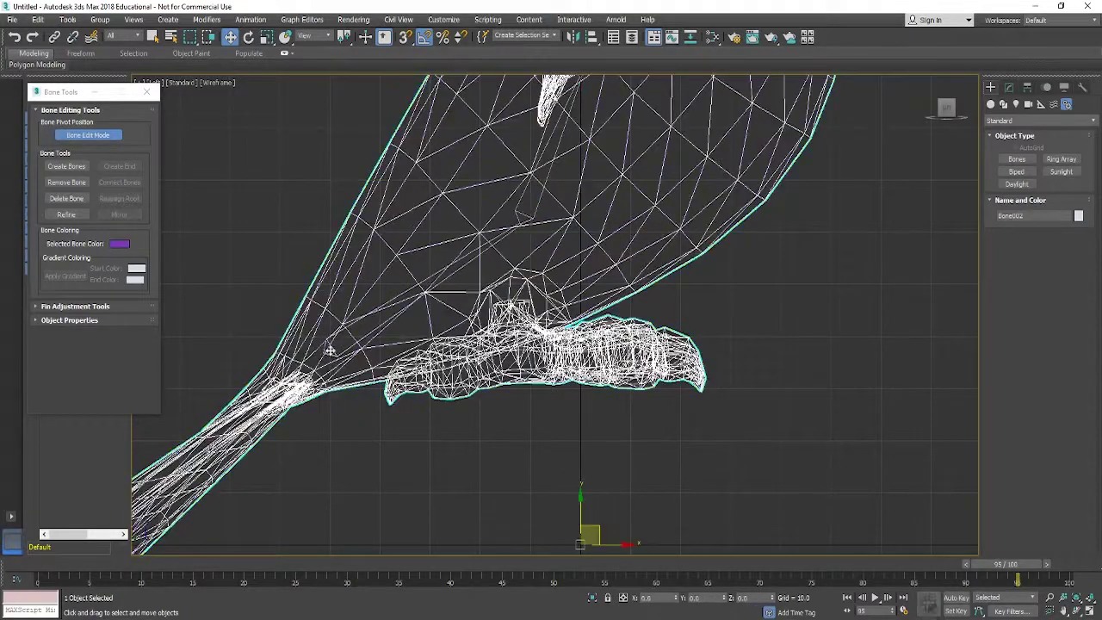
{"action": "left_click", "coordinate": [333, 346]}
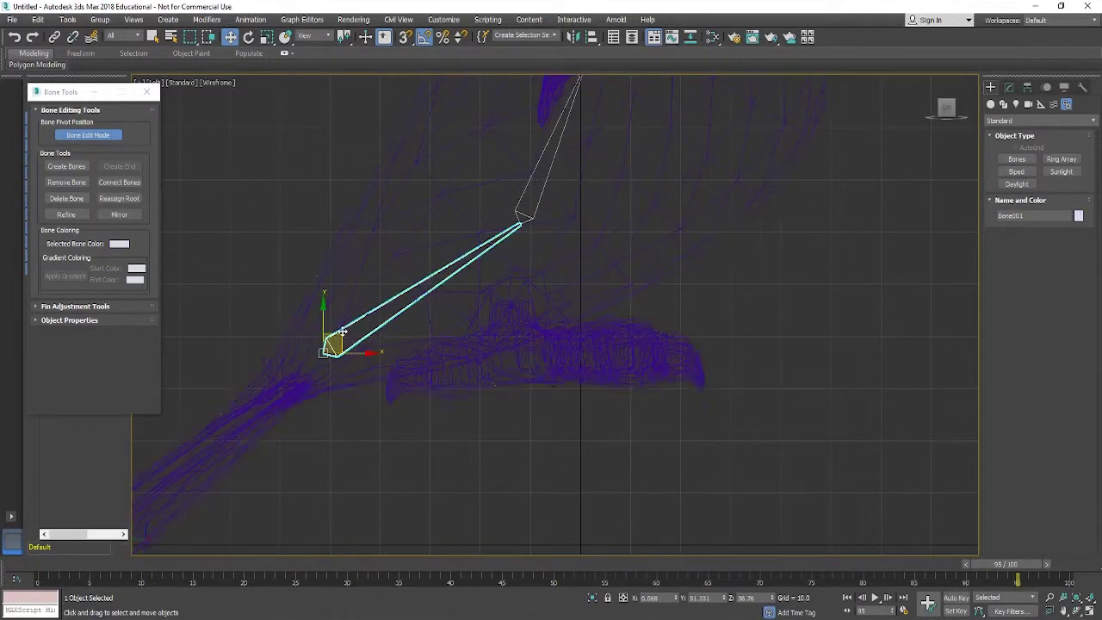
{"action": "left_click_drag", "start_coordinate": [330, 344], "coordinate": [305, 360]}
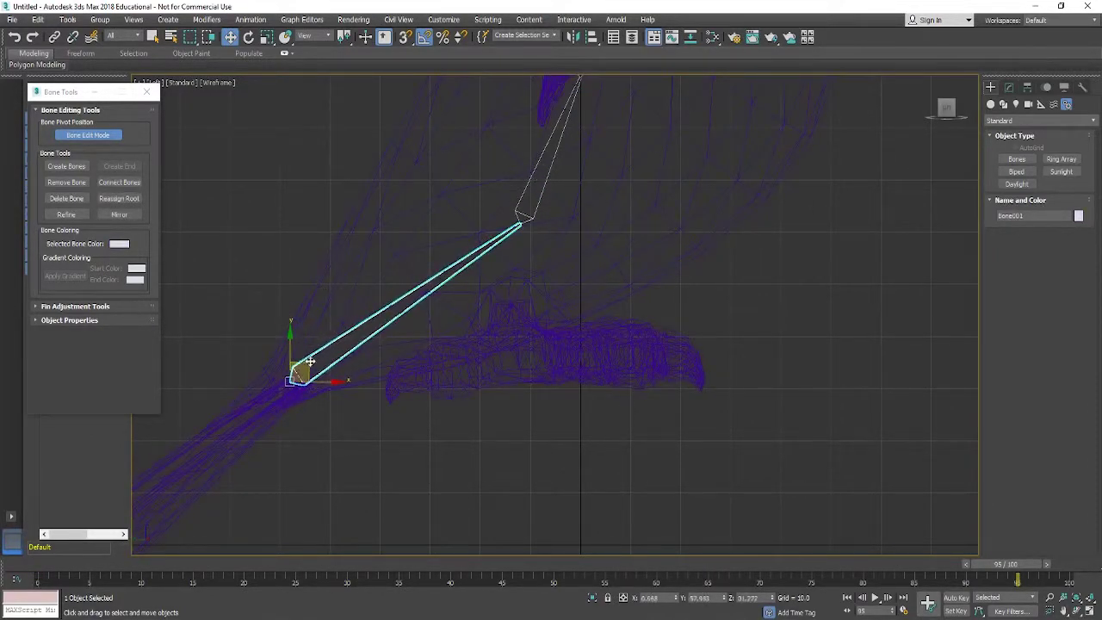
Step: Shift Bone002's upper joint right and stretch Bone004 further right along the body
{"action": "left_click", "coordinate": [539, 212]}
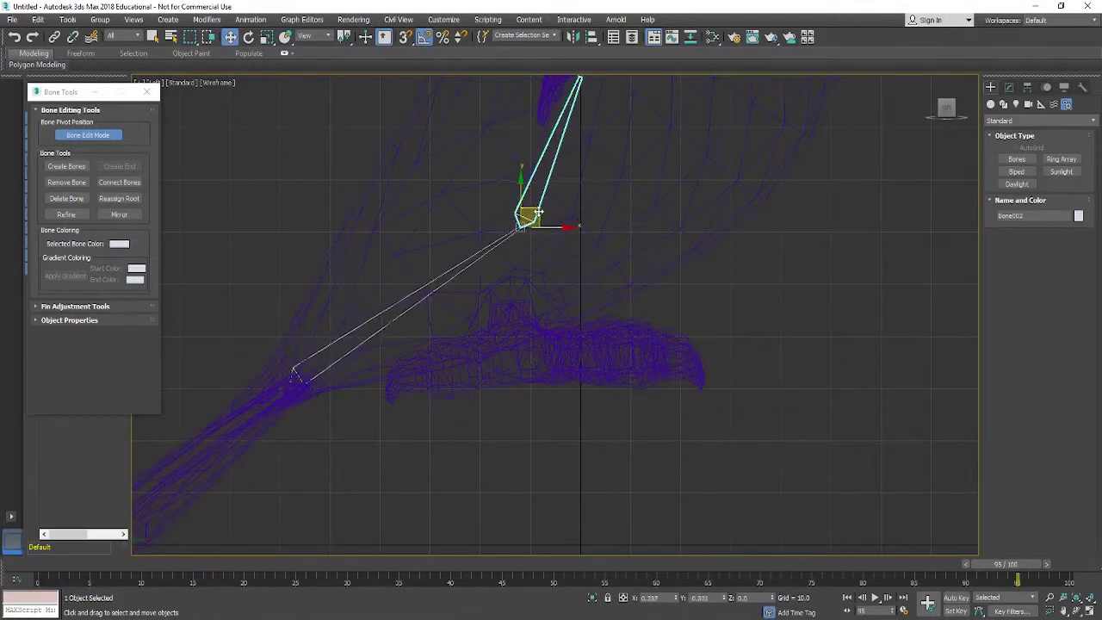
{"action": "middle_click_drag", "start_coordinate": [667, 176], "coordinate": [623, 347]}
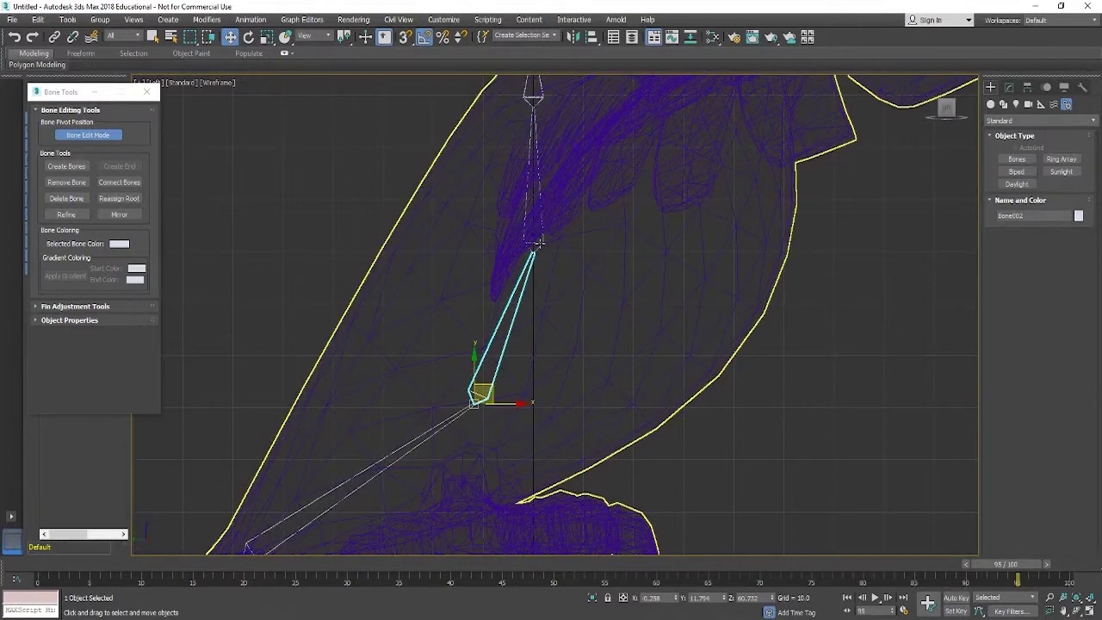
{"action": "left_click_drag", "start_coordinate": [537, 243], "coordinate": [598, 235]}
{"action": "middle_click_drag", "start_coordinate": [701, 212], "coordinate": [646, 381]}
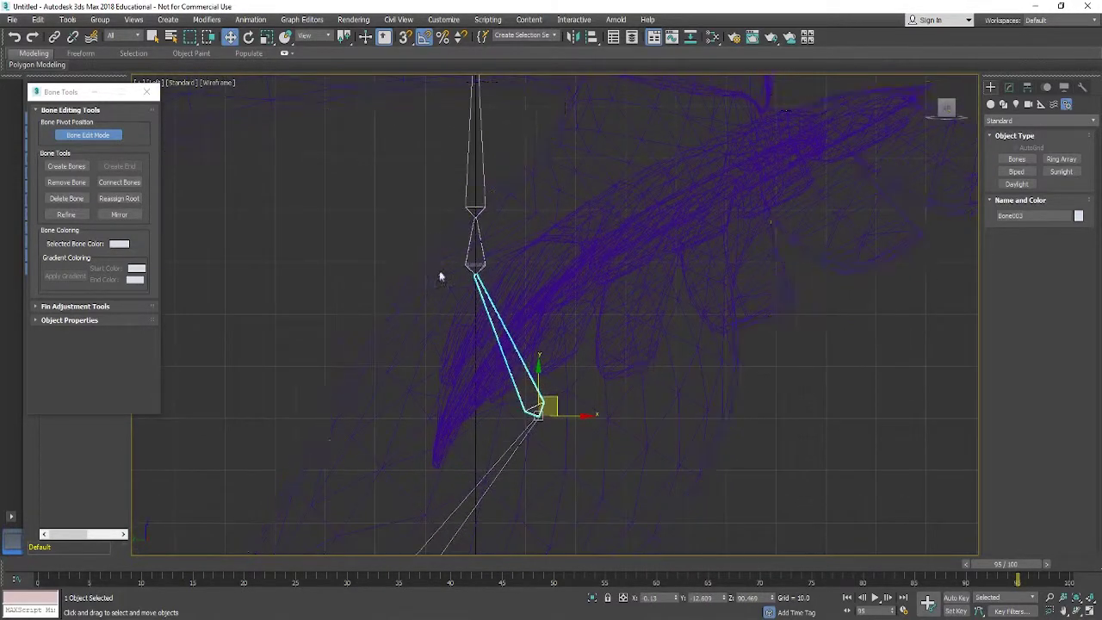
{"action": "left_click", "coordinate": [478, 251]}
{"action": "left_click_drag", "start_coordinate": [494, 254], "coordinate": [635, 248]}
{"action": "scroll", "coordinate": [652, 309], "scroll_direction": "down", "scroll_amount": 4}
{"action": "scroll", "coordinate": [706, 279], "scroll_direction": "up", "scroll_amount": 3}
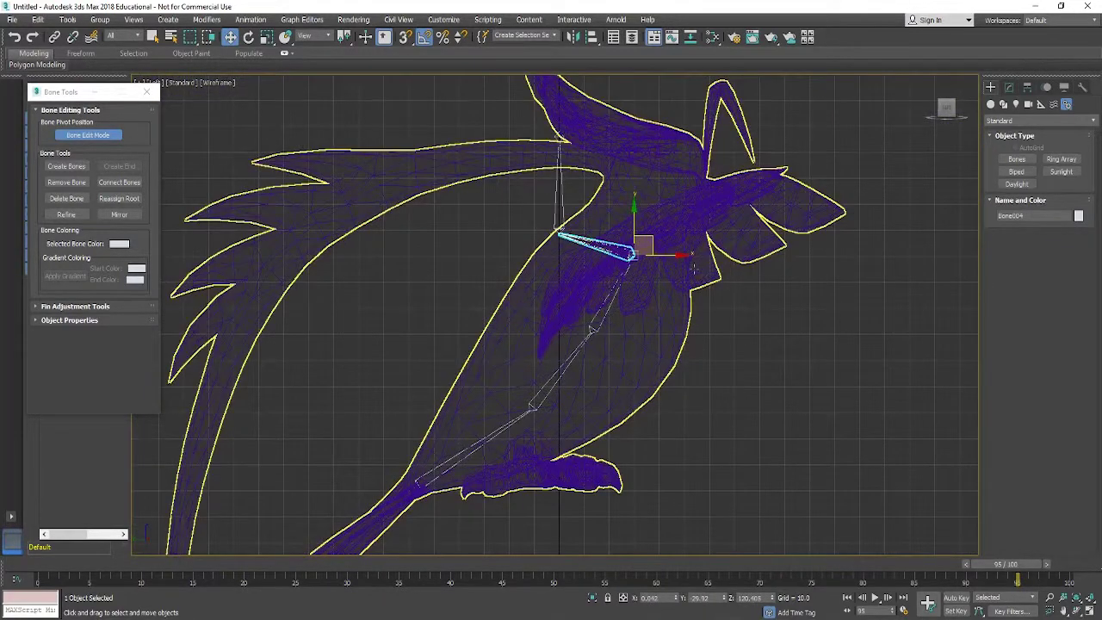
{"action": "middle_click_drag", "start_coordinate": [694, 278], "coordinate": [694, 307]}
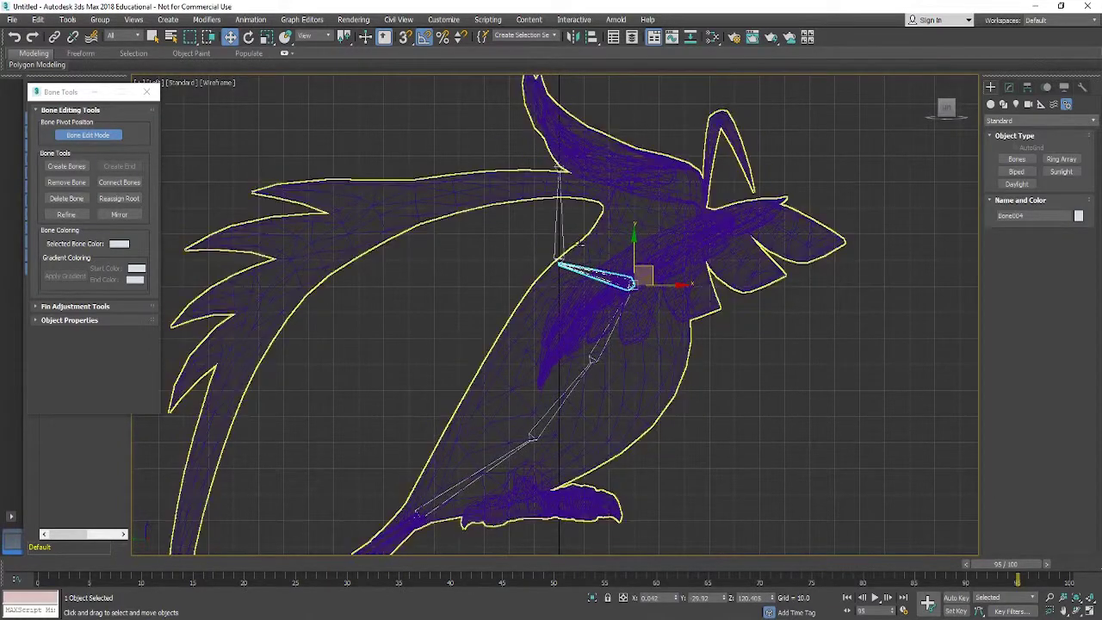
{"action": "left_click", "coordinate": [561, 258]}
Step: Tilt Bone003 up-right and move the end bone up to the head crest, then deselect
{"action": "left_click", "coordinate": [560, 248]}
{"action": "left_click_drag", "start_coordinate": [574, 249], "coordinate": [663, 228]}
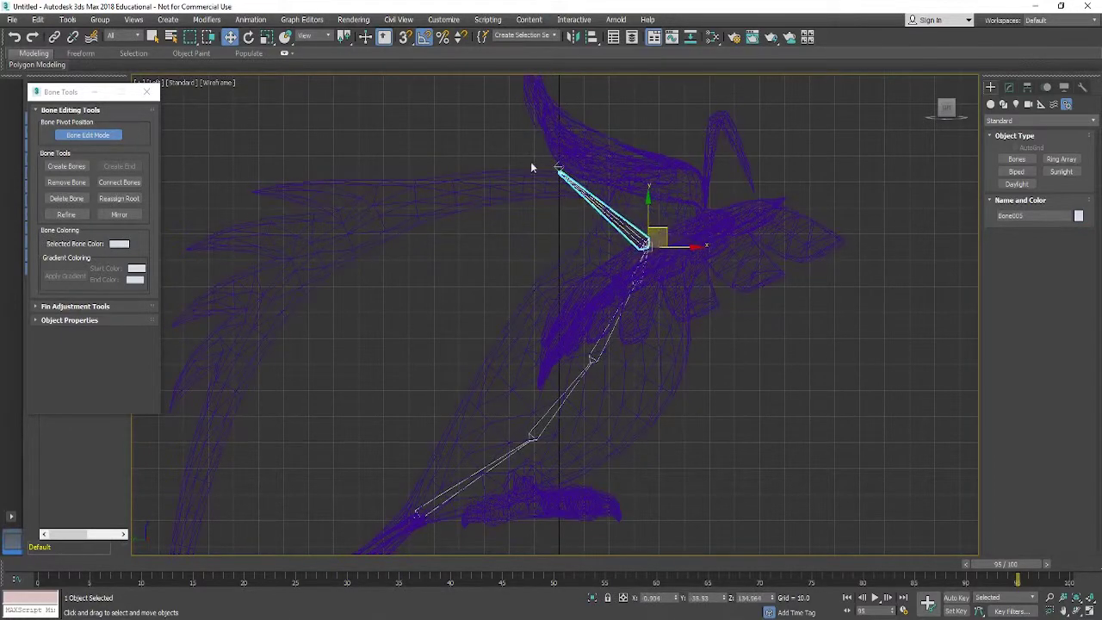
{"action": "left_click", "coordinate": [559, 166]}
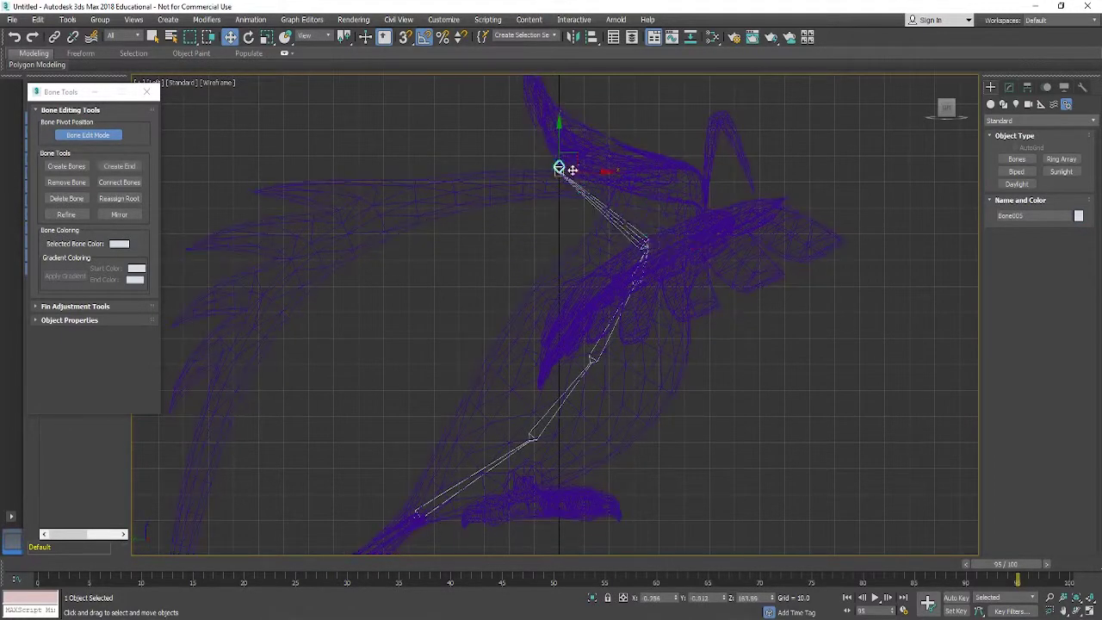
{"action": "left_click_drag", "start_coordinate": [566, 164], "coordinate": [690, 138]}
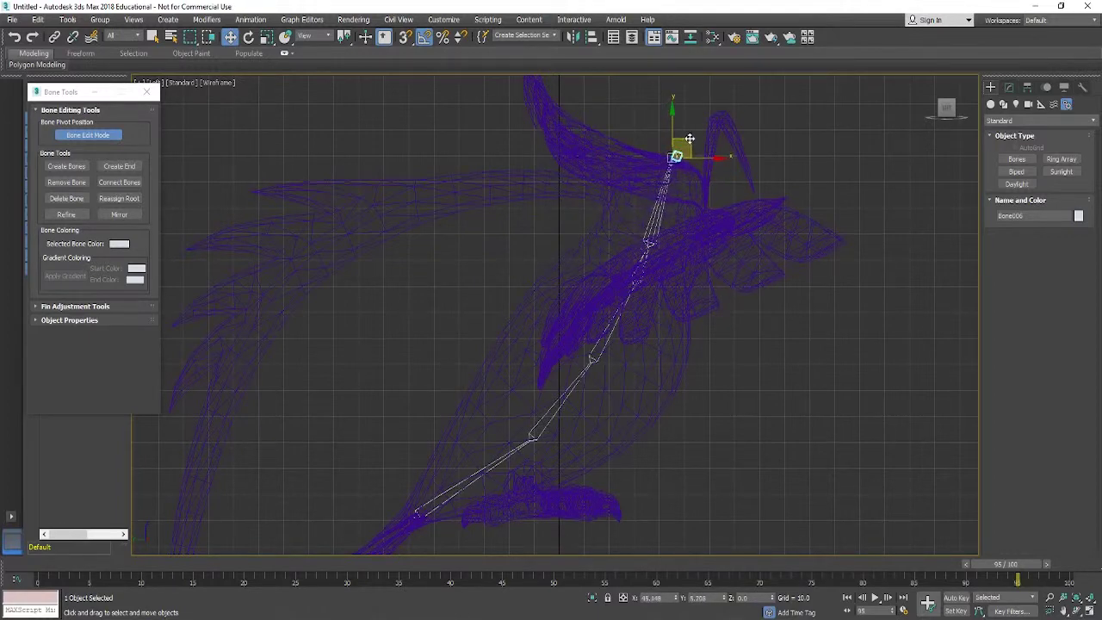
{"action": "left_click", "coordinate": [774, 122]}
{"action": "scroll", "coordinate": [756, 327], "scroll_direction": "down", "scroll_amount": 3}
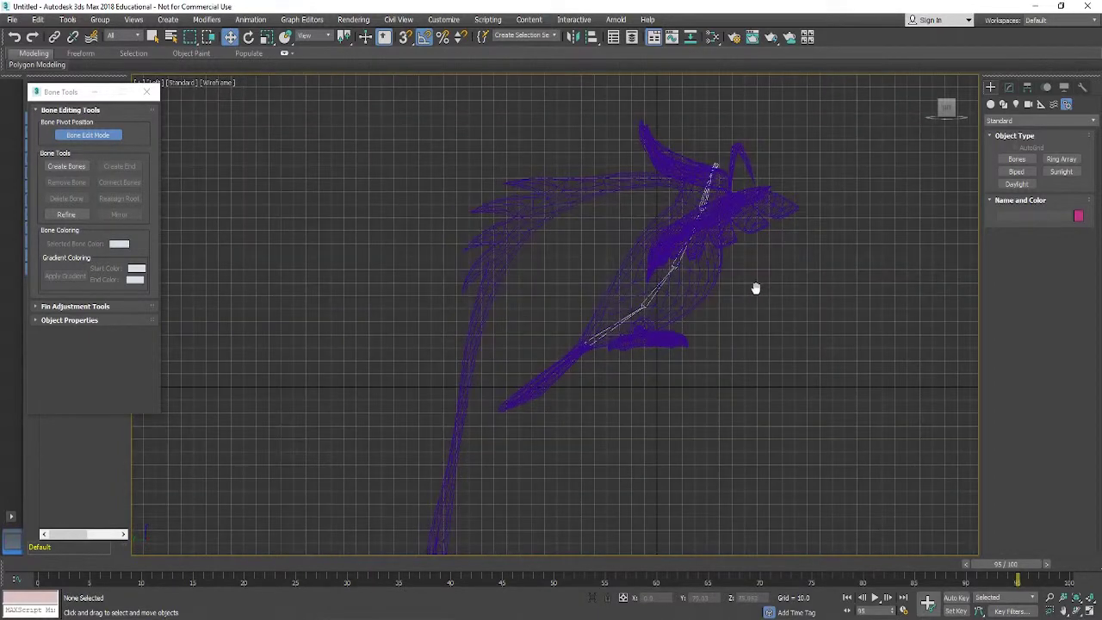
Step: Switch to a shaded front perspective, close Bone Tools, and view MegaPidgeot's modifier stack
{"action": "middle_click_drag", "start_coordinate": [755, 287], "coordinate": [753, 276]}
{"action": "key", "text": "F3"}
{"action": "key", "text": "f"}
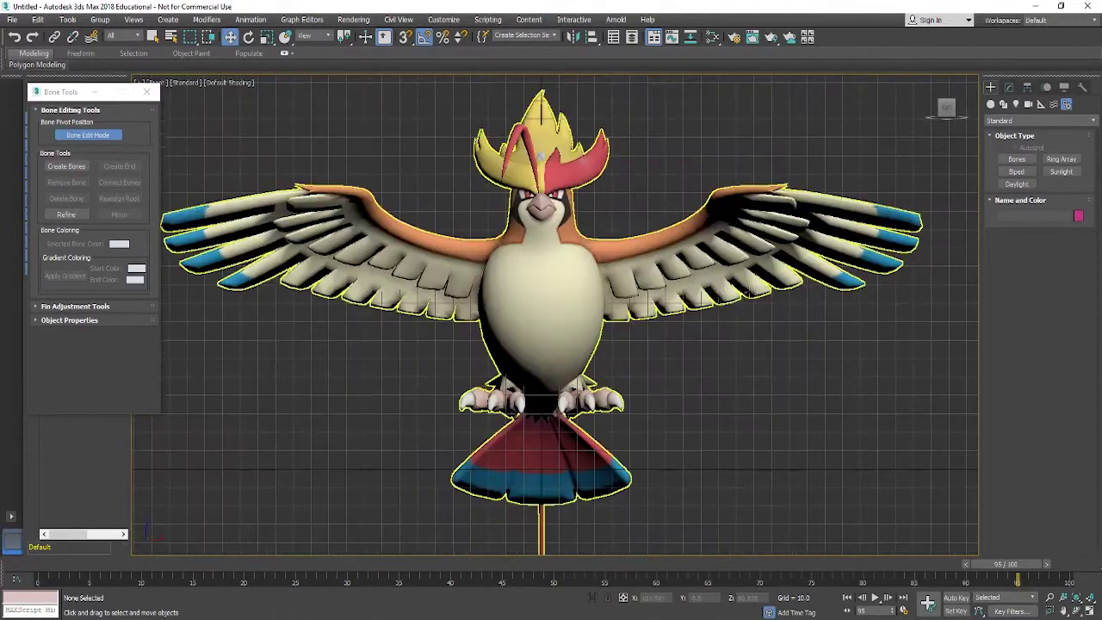
{"action": "scroll", "coordinate": [609, 303], "scroll_direction": "down", "scroll_amount": 2}
{"action": "middle_click_drag", "start_coordinate": [551, 325], "coordinate": [517, 327], "text": "alt"}
{"action": "middle_click_drag", "start_coordinate": [692, 197], "coordinate": [487, 271], "text": "alt"}
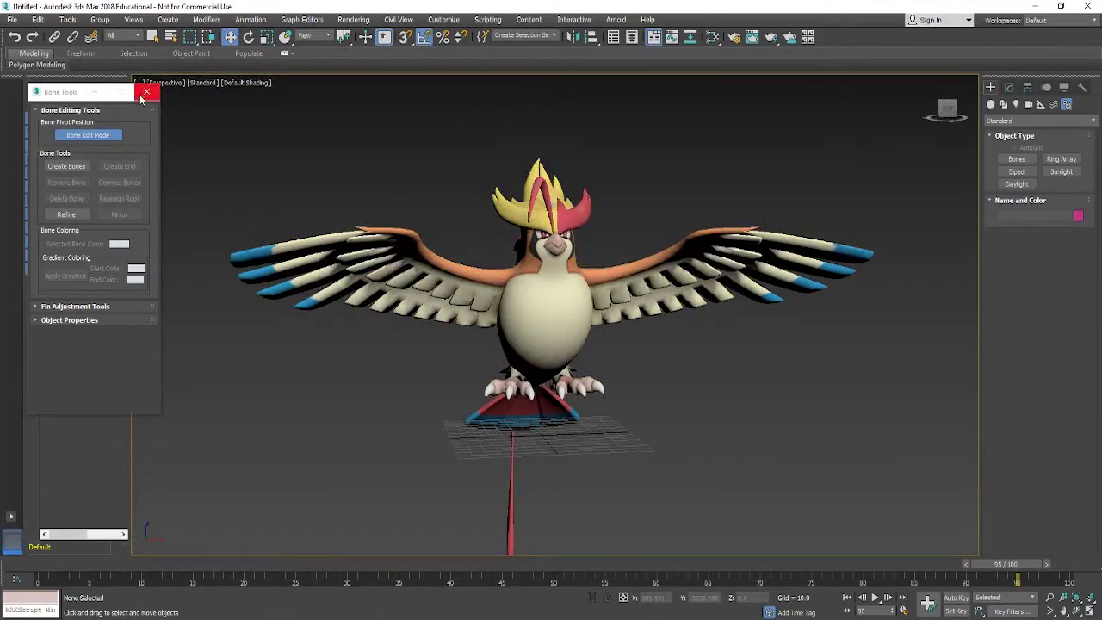
{"action": "left_click", "coordinate": [147, 91]}
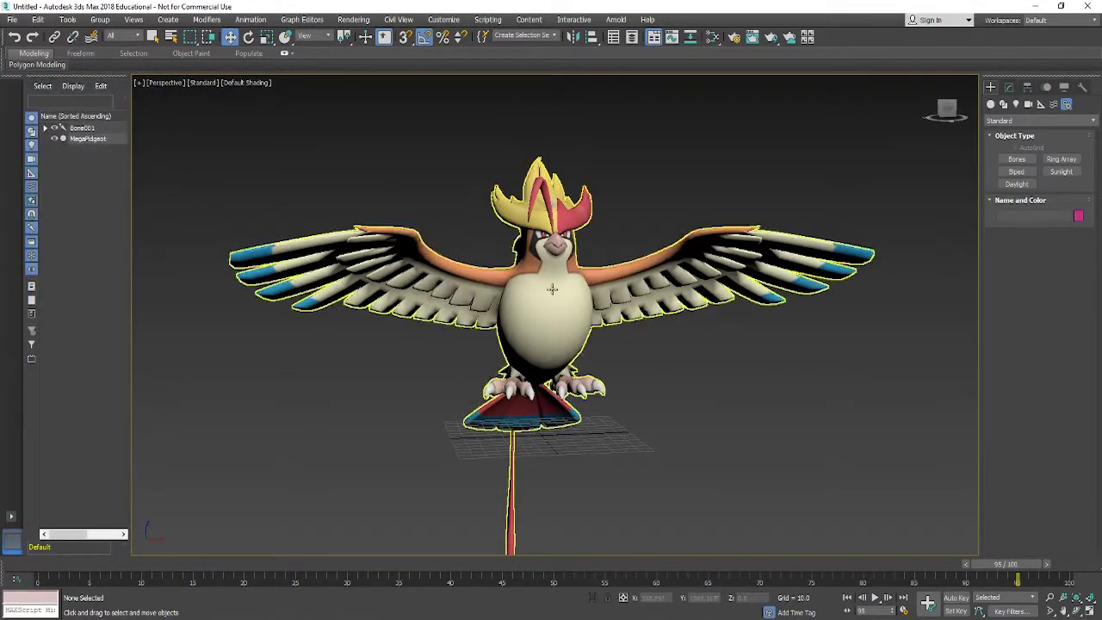
{"action": "left_click", "coordinate": [551, 290]}
{"action": "left_click", "coordinate": [1009, 87]}
Step: Decline the topology warning, delete the old Skin and convert MegaPidgeot to Editable Poly
{"action": "left_click", "coordinate": [1016, 148]}
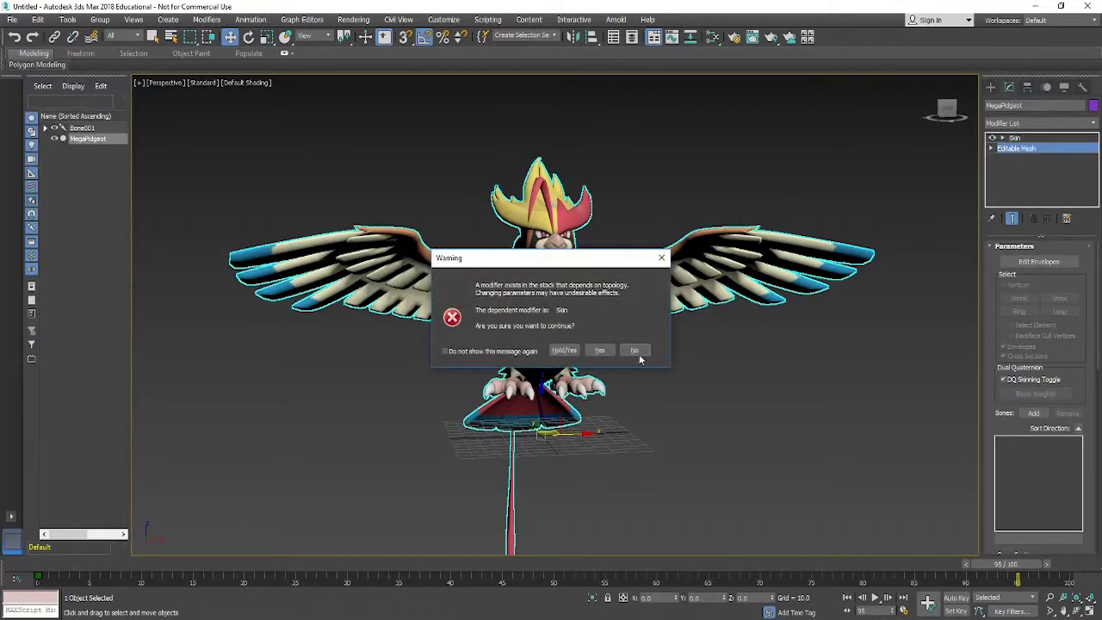
{"action": "left_click", "coordinate": [634, 351]}
{"action": "right_click", "coordinate": [1029, 143]}
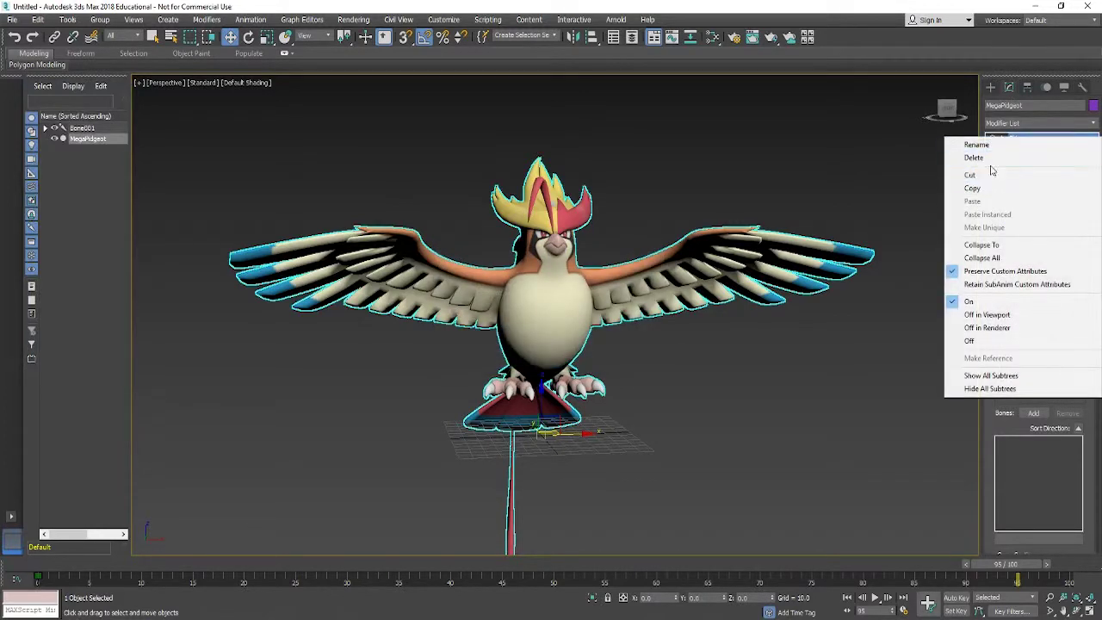
{"action": "left_click", "coordinate": [957, 164]}
{"action": "right_click", "coordinate": [1022, 142]}
{"action": "left_click", "coordinate": [1042, 203]}
{"action": "right_click", "coordinate": [1016, 138]}
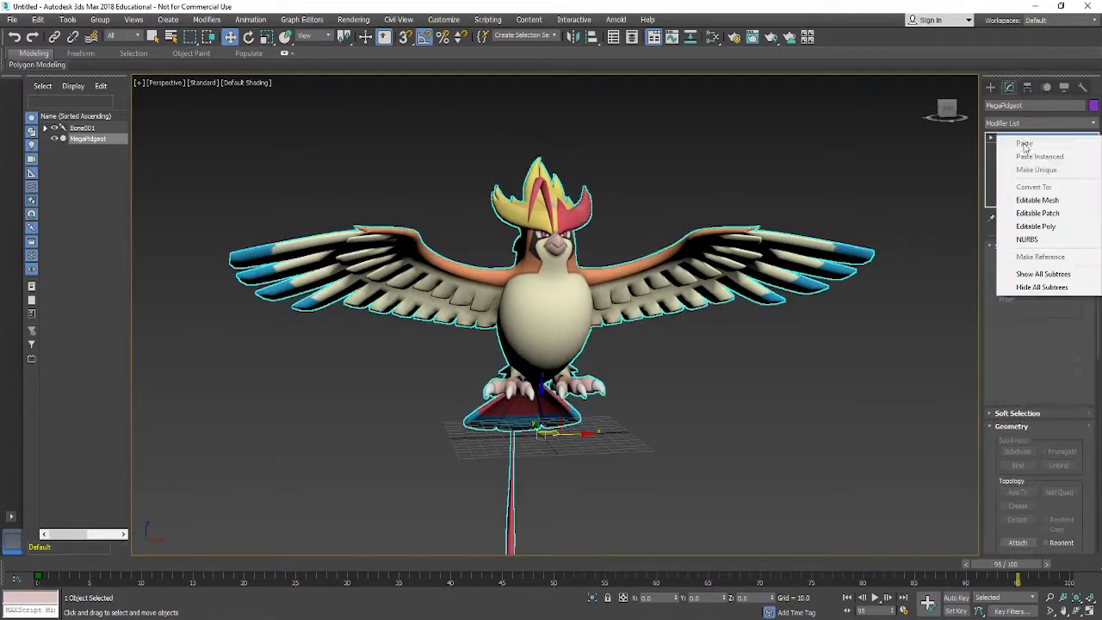
{"action": "left_click", "coordinate": [1036, 226]}
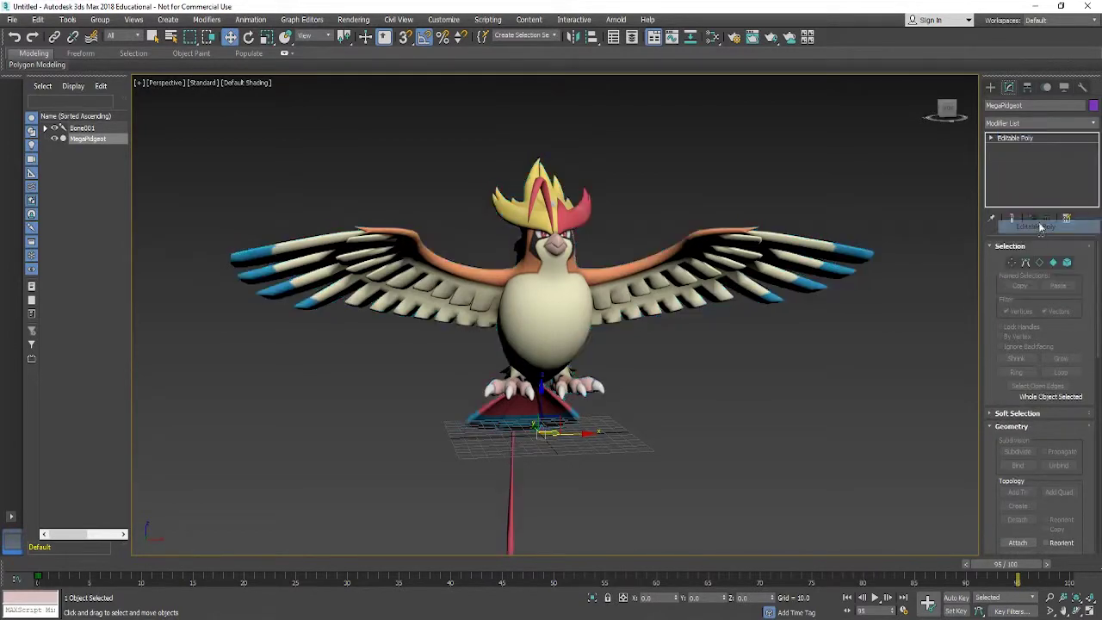
Step: Add a Skin modifier and bind all six bones, Bone001 through Bone006, to it
{"action": "left_click", "coordinate": [1034, 123]}
{"action": "type", "text": "skin"}
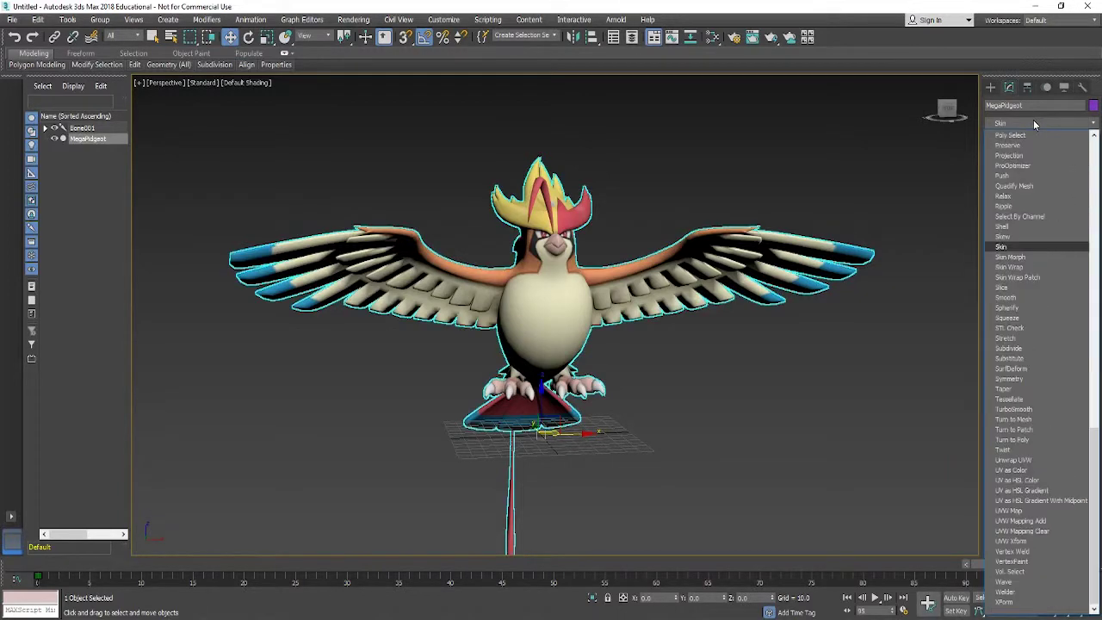
{"action": "left_click", "coordinate": [1008, 249]}
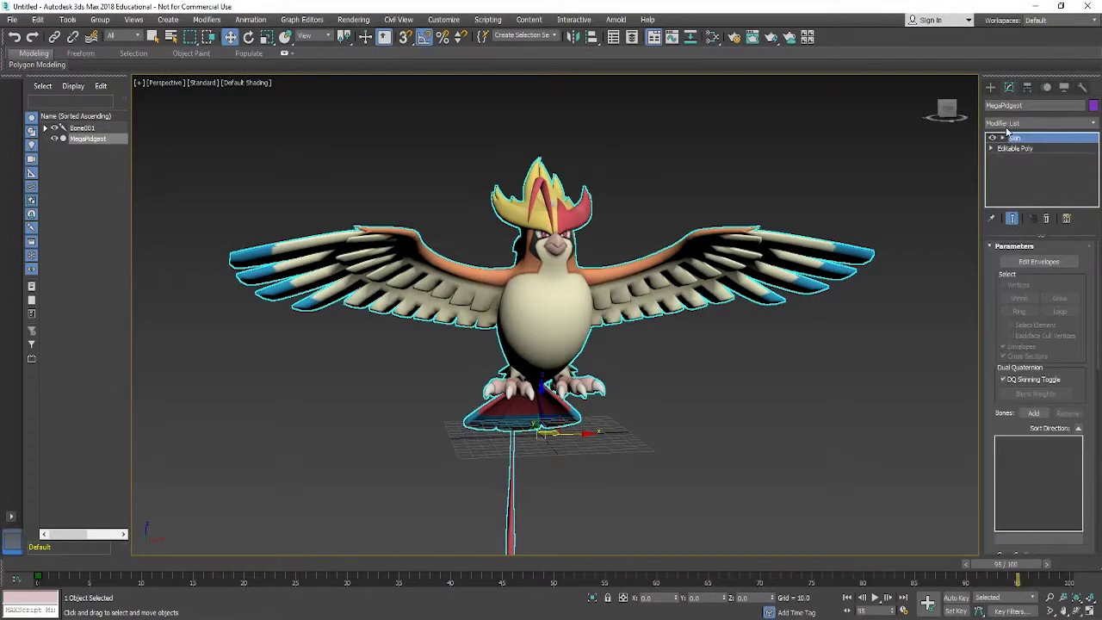
{"action": "left_click", "coordinate": [1035, 414]}
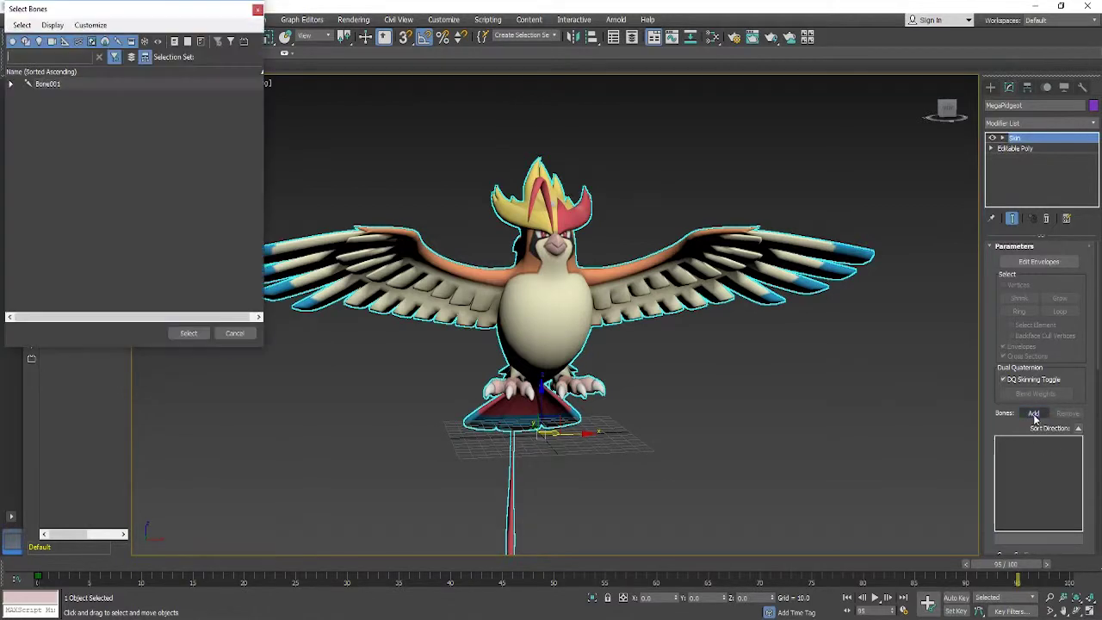
{"action": "left_click", "coordinate": [10, 84]}
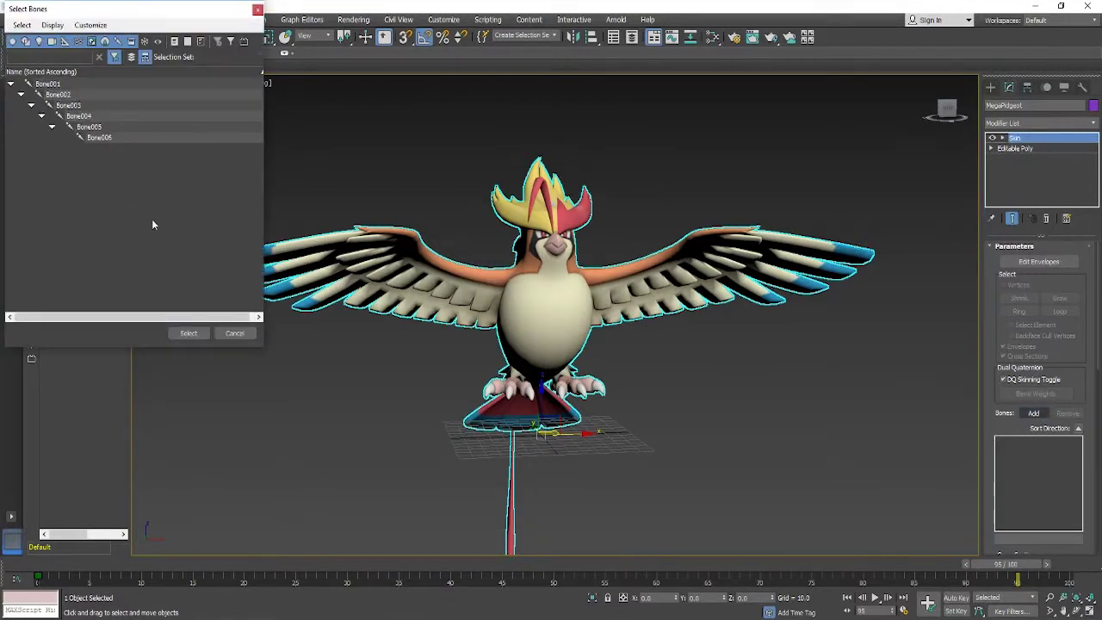
{"action": "key", "text": "ctrl+a"}
{"action": "left_click", "coordinate": [188, 333]}
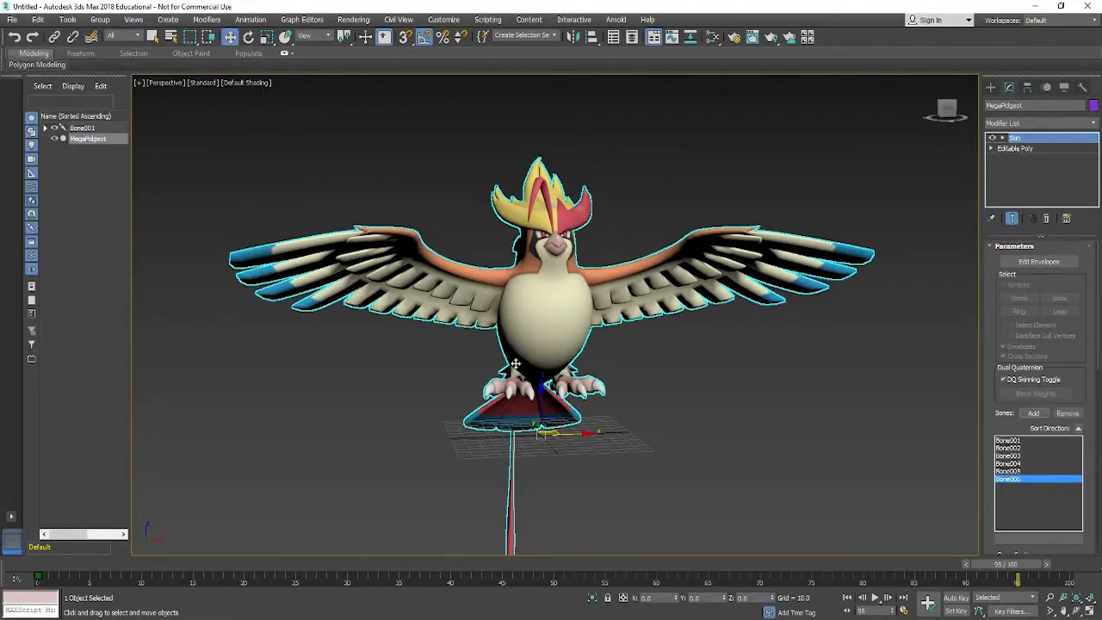
{"action": "left_click", "coordinate": [83, 128]}
Step: Select Bone005 in the scene list and rotate it to test the head and wing bending
{"action": "left_click", "coordinate": [46, 128]}
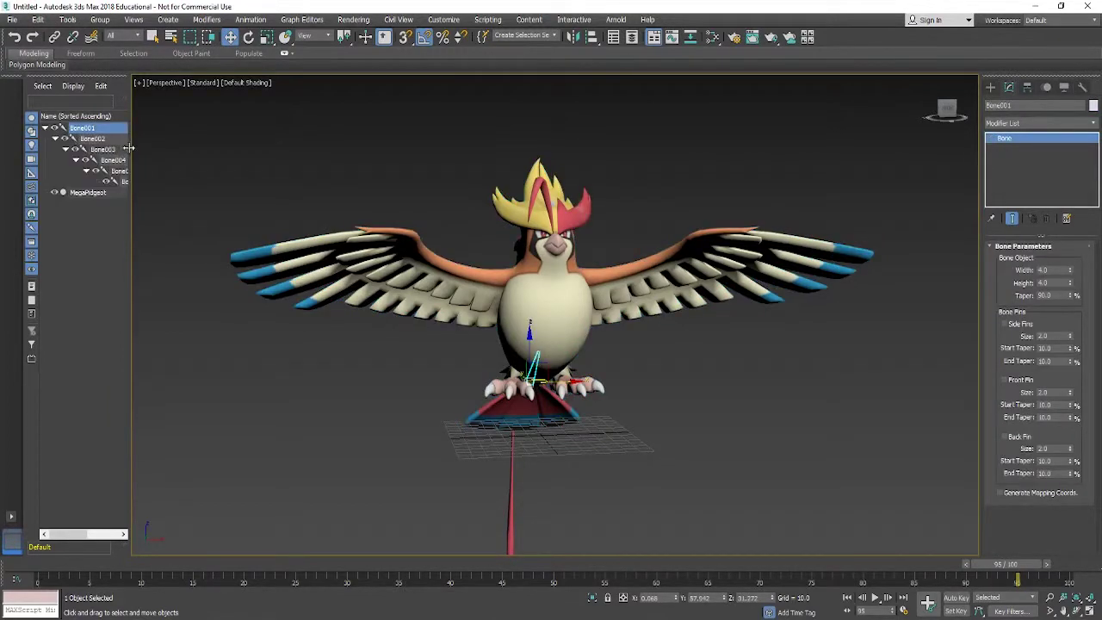
{"action": "left_click_drag", "start_coordinate": [129, 148], "coordinate": [205, 157]}
{"action": "left_click", "coordinate": [134, 181]}
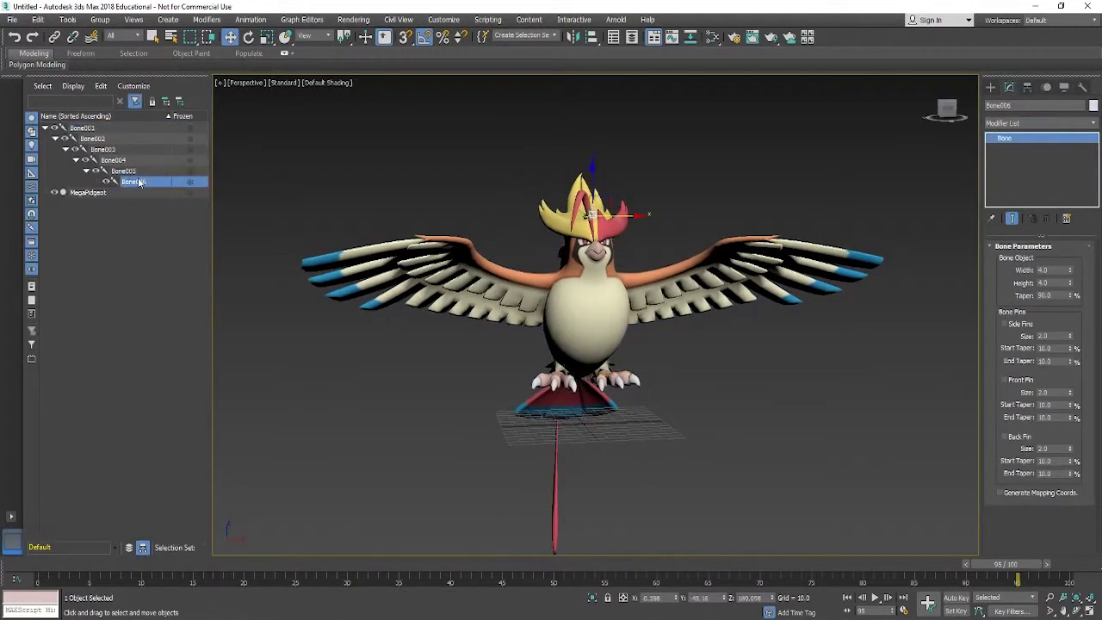
{"action": "left_click", "coordinate": [123, 172]}
{"action": "key", "text": "e"}
{"action": "left_click_drag", "start_coordinate": [585, 268], "coordinate": [555, 259]}
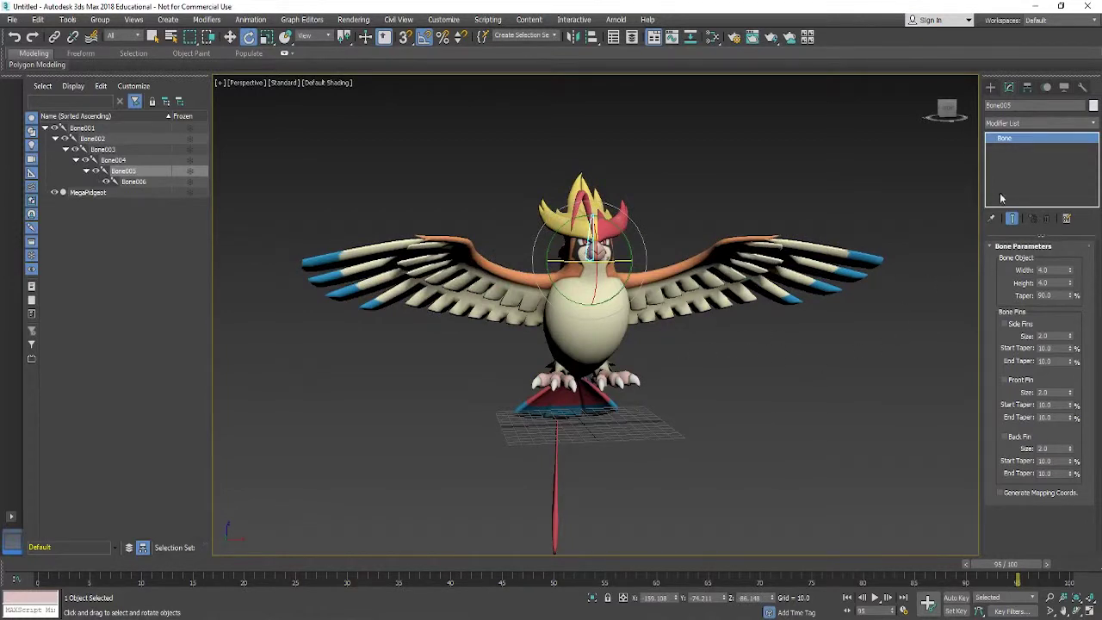
Step: Slim Bone005 to width 1.48 and taper 57.7, cancelling test rotations, then check the bird's Skin bones
{"action": "left_click_drag", "start_coordinate": [1071, 274], "coordinate": [1073, 293]}
{"action": "left_click_drag", "start_coordinate": [572, 260], "coordinate": [689, 280]}
{"action": "right_click", "coordinate": [711, 283]}
{"action": "left_click_drag", "start_coordinate": [1071, 299], "coordinate": [1070, 312]}
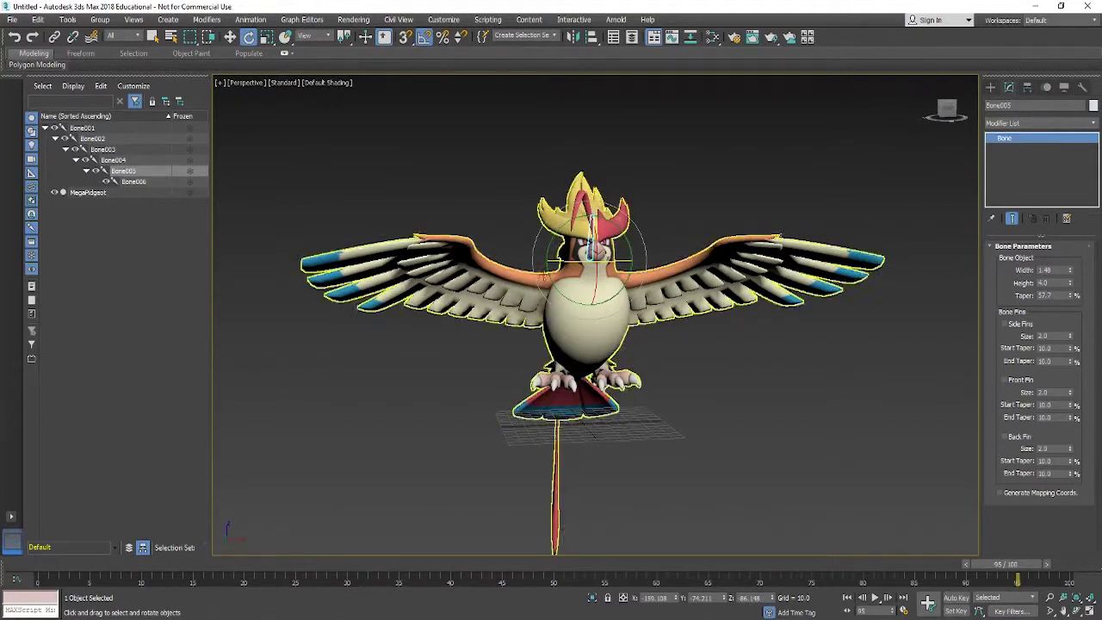
{"action": "left_click_drag", "start_coordinate": [574, 263], "coordinate": [604, 260]}
{"action": "right_click", "coordinate": [705, 319]}
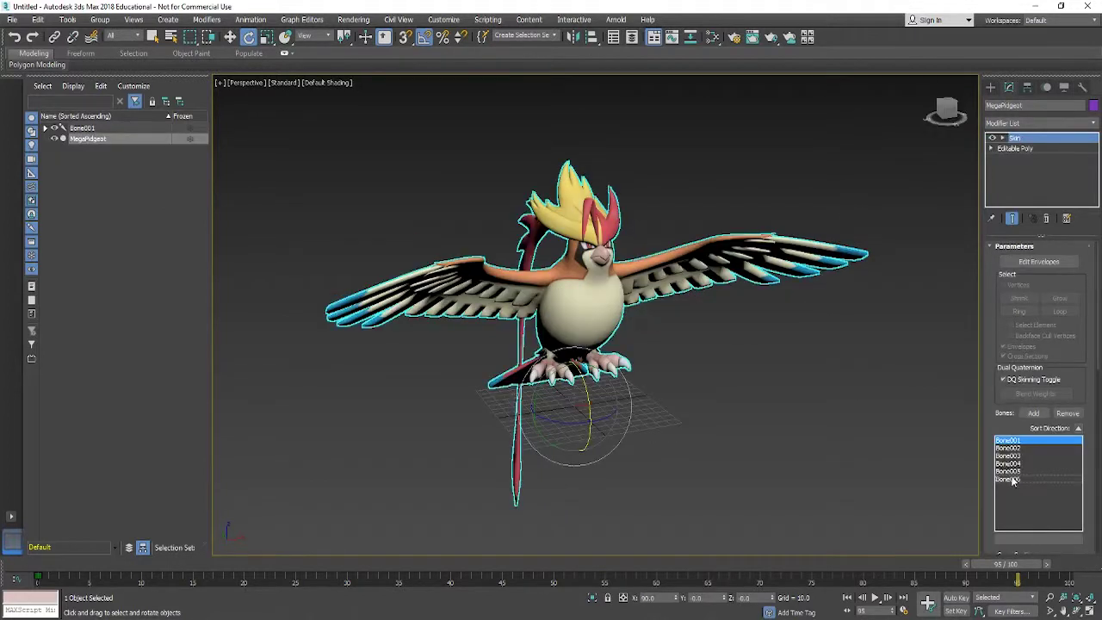
{"action": "left_click", "coordinate": [1009, 448]}
{"action": "left_click", "coordinate": [1011, 456]}
Step: Select only the MegaPidgeot model to show its Skin bone list
{"action": "left_click", "coordinate": [1013, 463]}
{"action": "key", "text": "ctrl+a"}
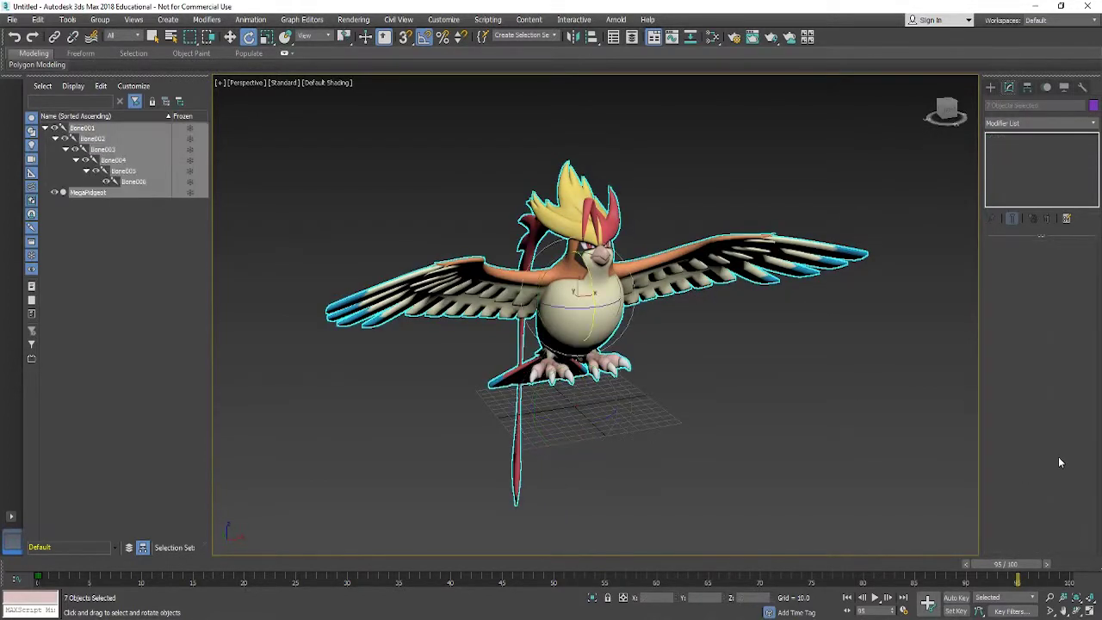
{"action": "left_click", "coordinate": [75, 234]}
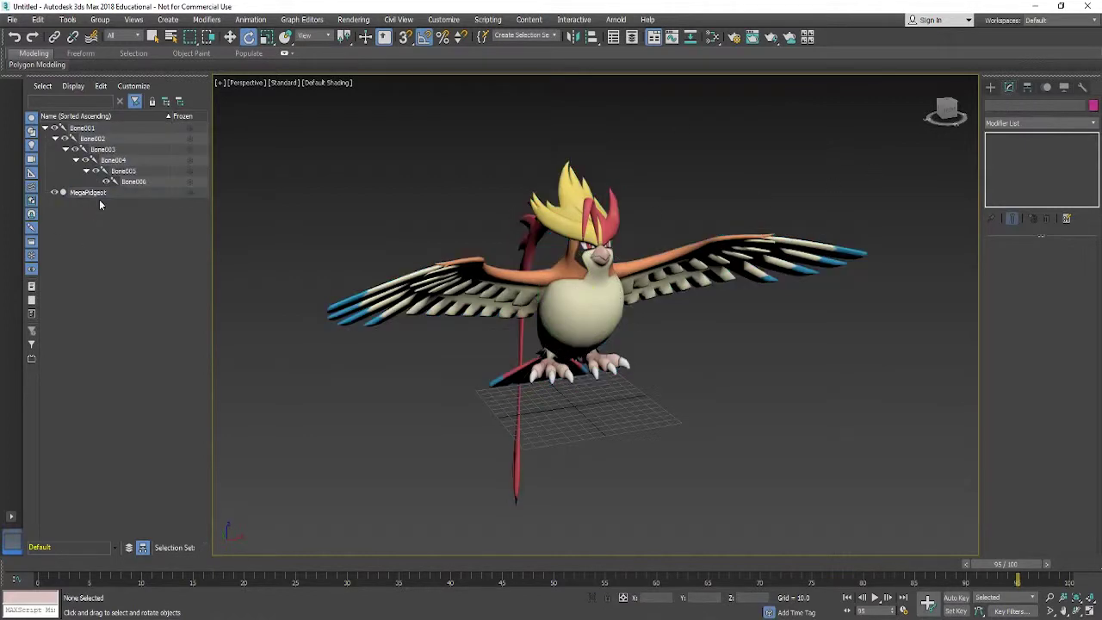
{"action": "left_click", "coordinate": [89, 192]}
{"action": "left_click", "coordinate": [1017, 448]}
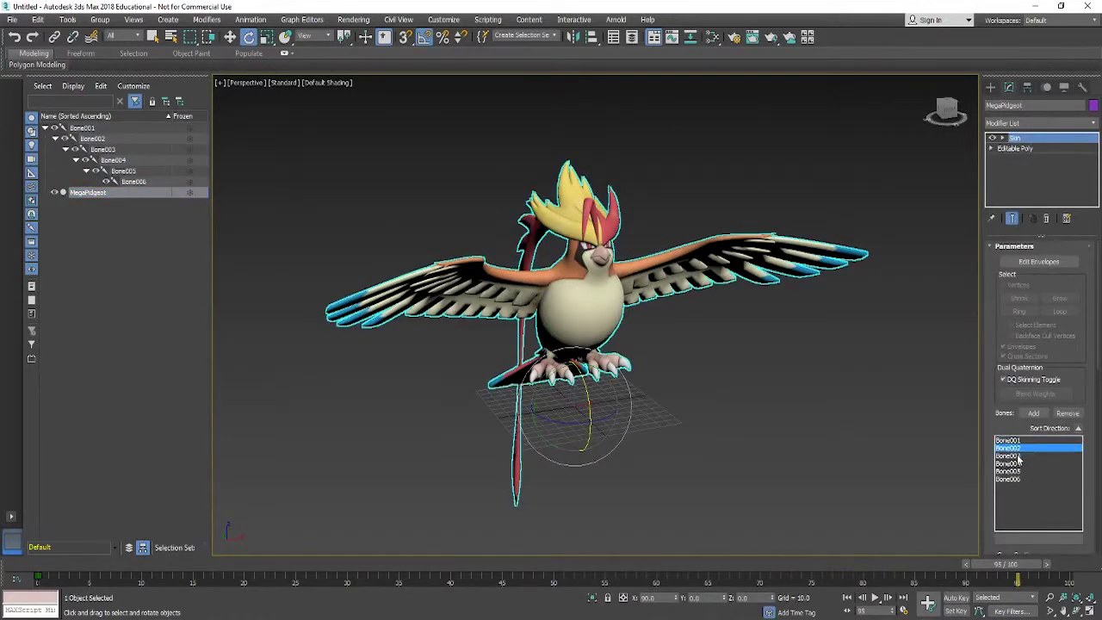
Step: Remove all six bones from the Skin bone list, then select and deselect Bone001
{"action": "left_click", "coordinate": [1011, 441]}
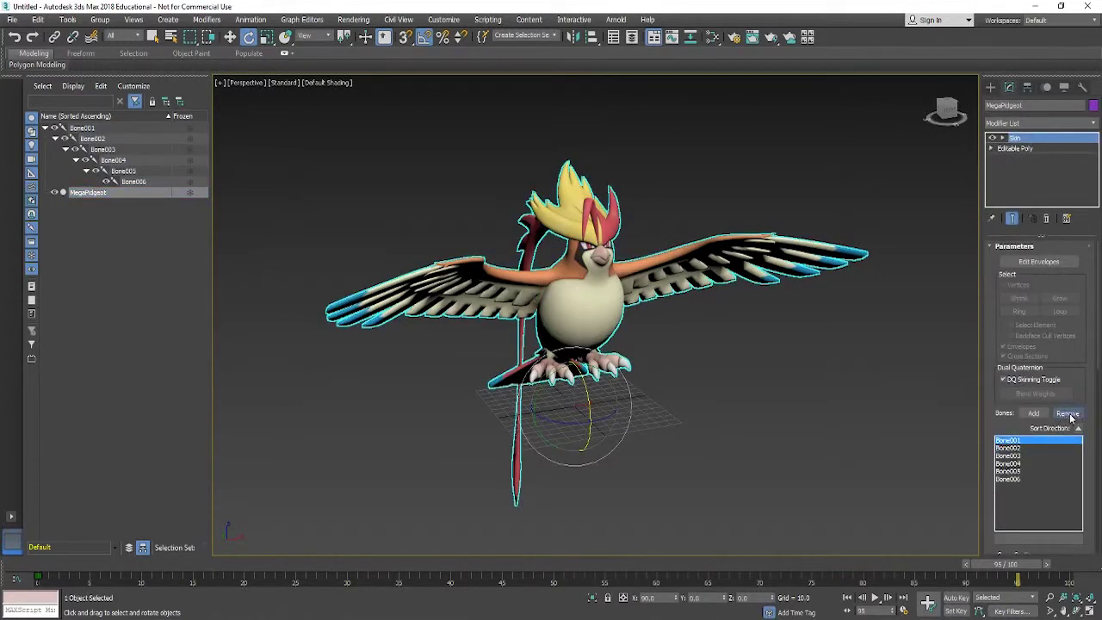
{"action": "left_click", "coordinate": [1067, 414]}
{"action": "left_click", "coordinate": [1072, 413]}
{"action": "left_click", "coordinate": [1071, 413]}
{"action": "left_click", "coordinate": [1073, 413]}
{"action": "left_click", "coordinate": [1076, 413]}
{"action": "left_click", "coordinate": [1077, 414]}
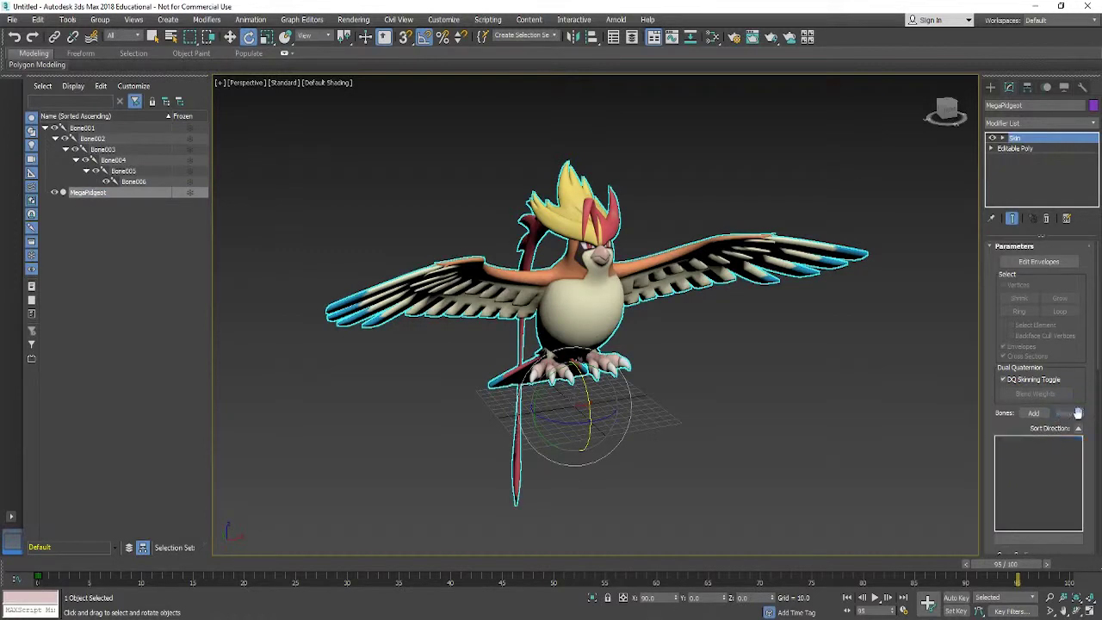
{"action": "left_click", "coordinate": [84, 129]}
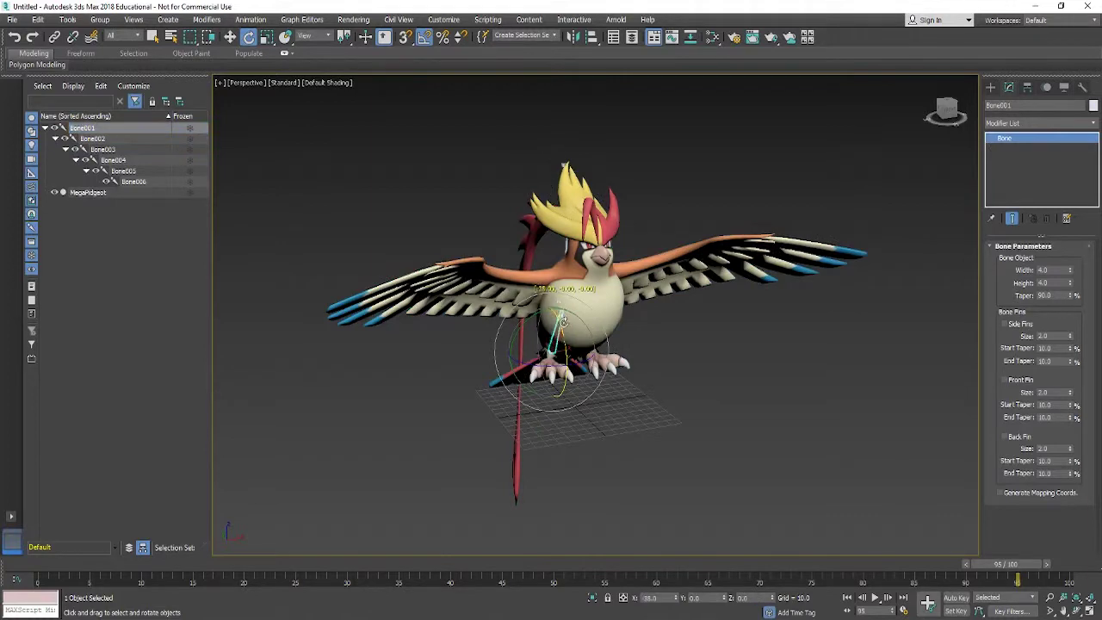
{"action": "left_click", "coordinate": [728, 395]}
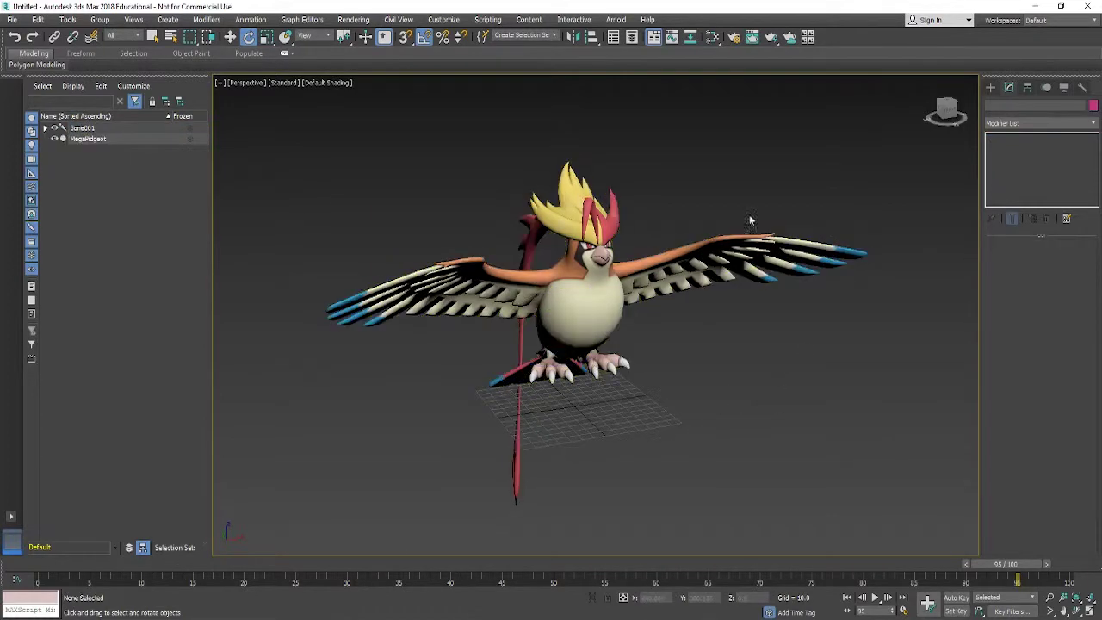
Step: Switch to the front view in wireframe display, centred on the bird's body
{"action": "key", "text": "f"}
{"action": "middle_click_drag", "start_coordinate": [750, 303], "coordinate": [750, 500]}
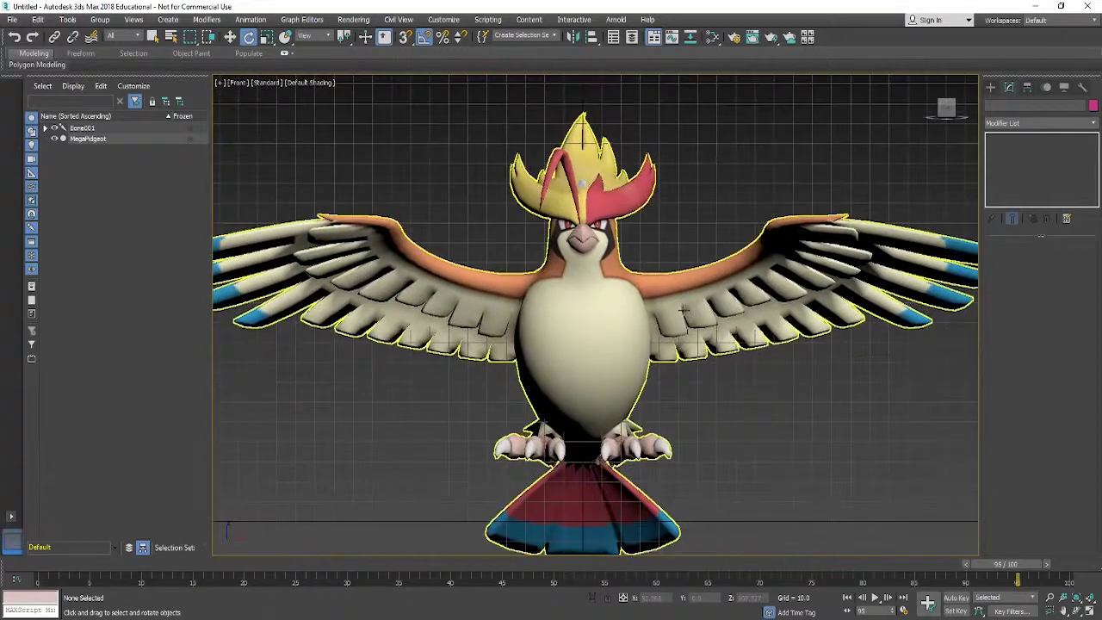
{"action": "left_click", "coordinate": [314, 83]}
{"action": "left_click", "coordinate": [276, 83]}
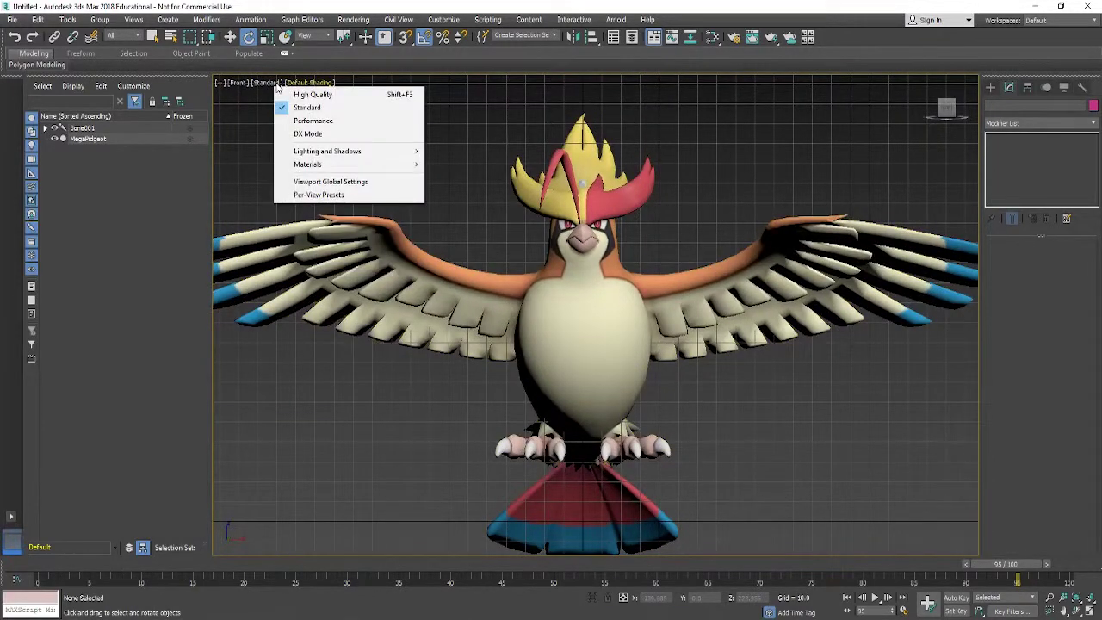
{"action": "left_click", "coordinate": [546, 108]}
{"action": "key", "text": "F3"}
{"action": "scroll", "coordinate": [577, 542], "scroll_direction": "up", "scroll_amount": 4}
{"action": "scroll", "coordinate": [536, 266], "scroll_direction": "down", "scroll_amount": 3}
{"action": "scroll", "coordinate": [621, 303], "scroll_direction": "up", "scroll_amount": 4}
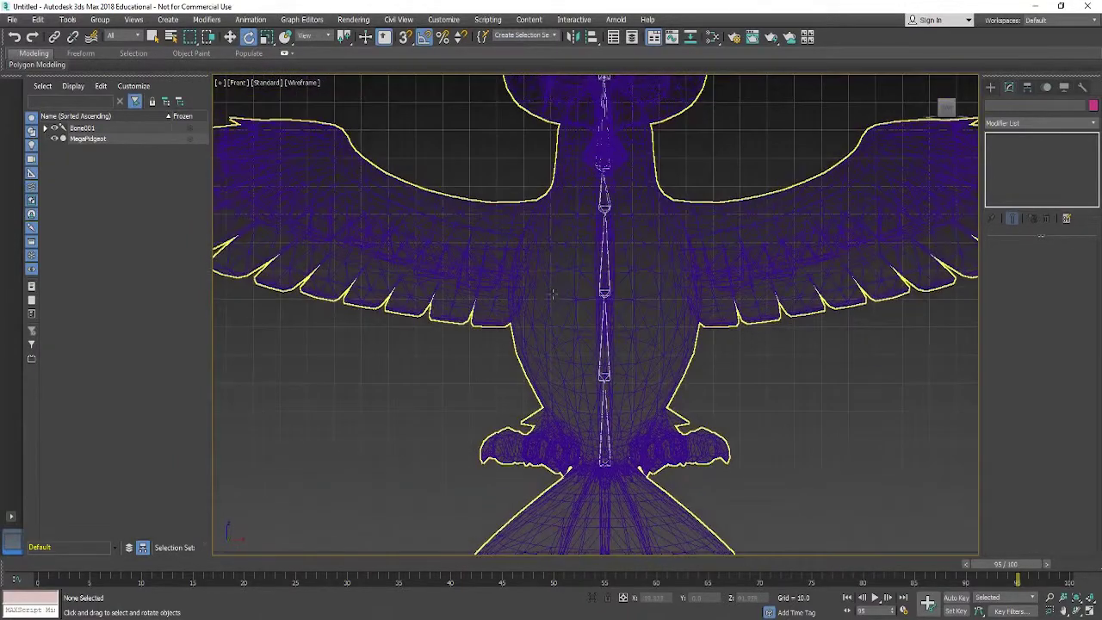
{"action": "middle_click_drag", "start_coordinate": [621, 304], "coordinate": [642, 273]}
{"action": "scroll", "coordinate": [516, 147], "scroll_direction": "down", "scroll_amount": 1}
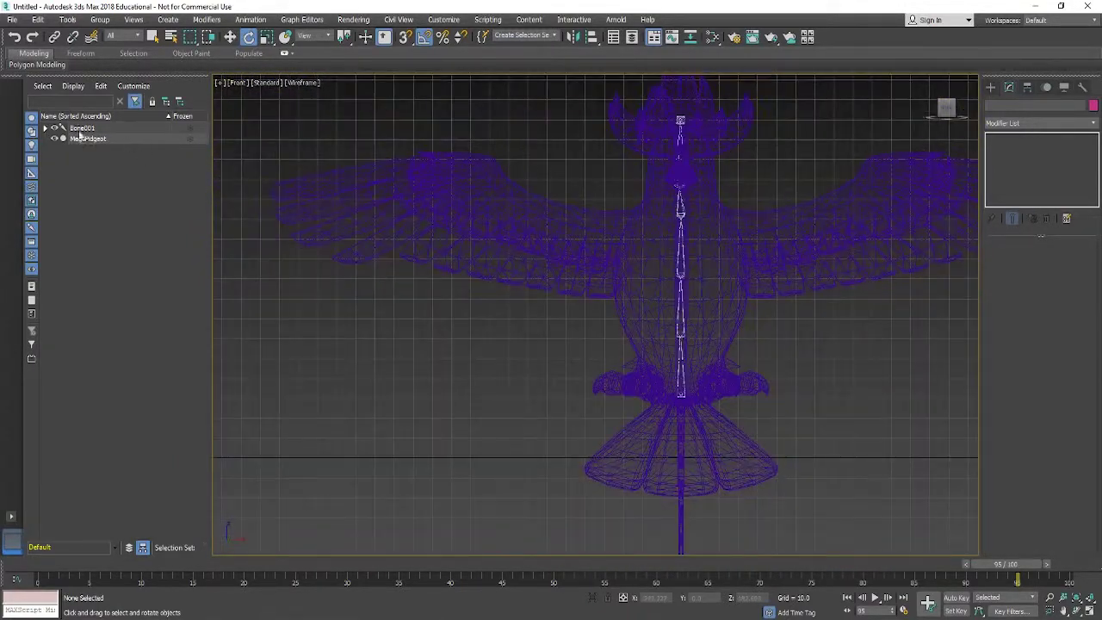
Step: With Bone Tools' Create Bones, draw a bone chain from the chest out to the left wing tip
{"action": "left_click", "coordinate": [251, 19]}
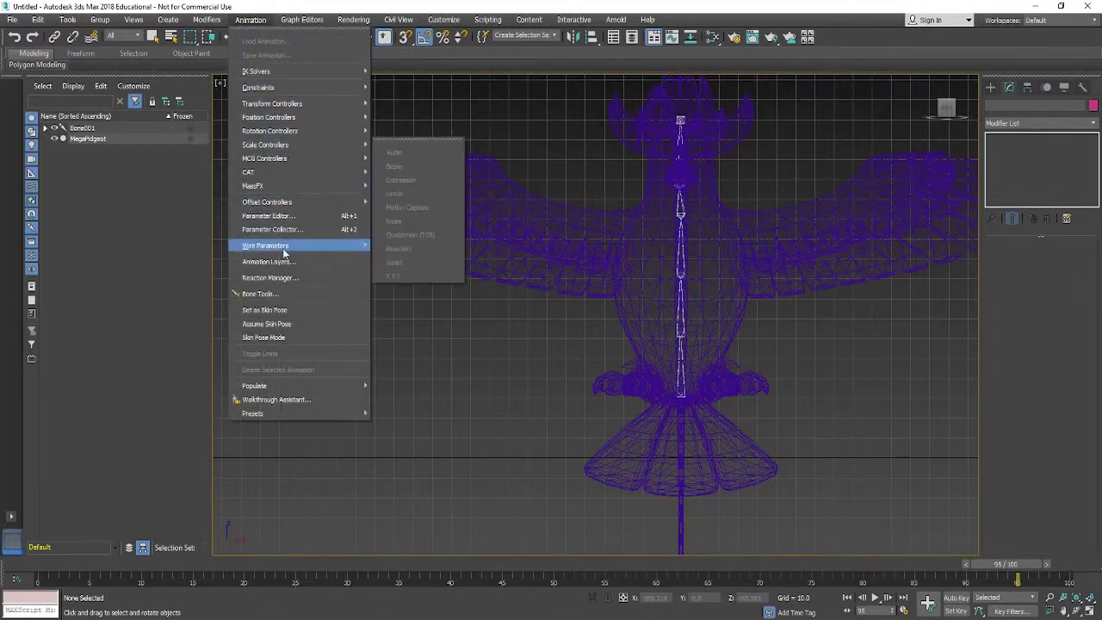
{"action": "left_click", "coordinate": [280, 294]}
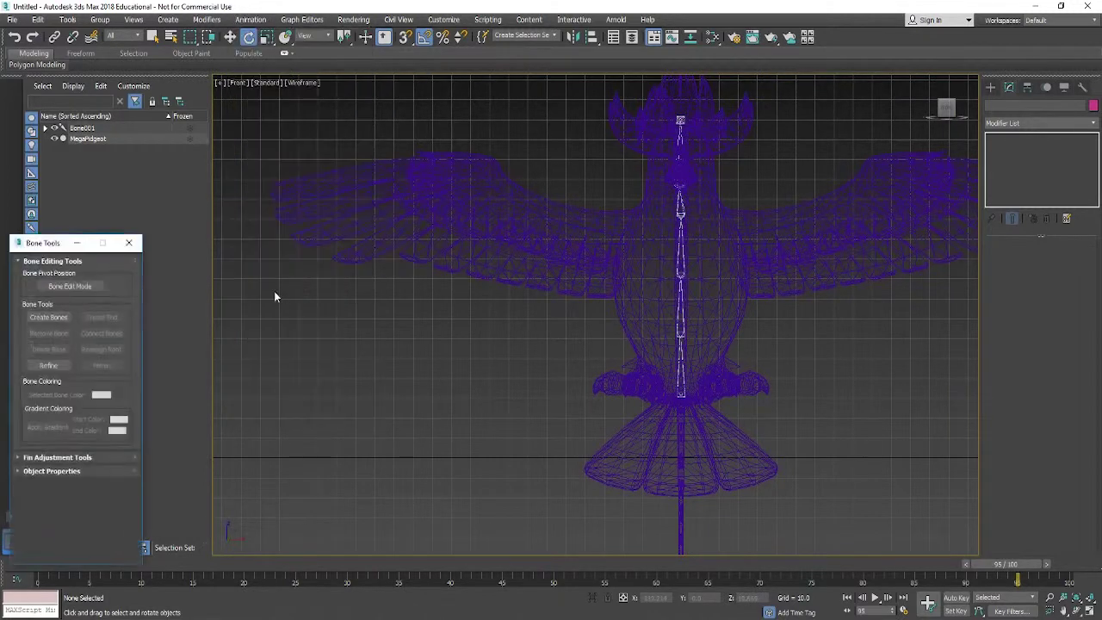
{"action": "left_click", "coordinate": [50, 317]}
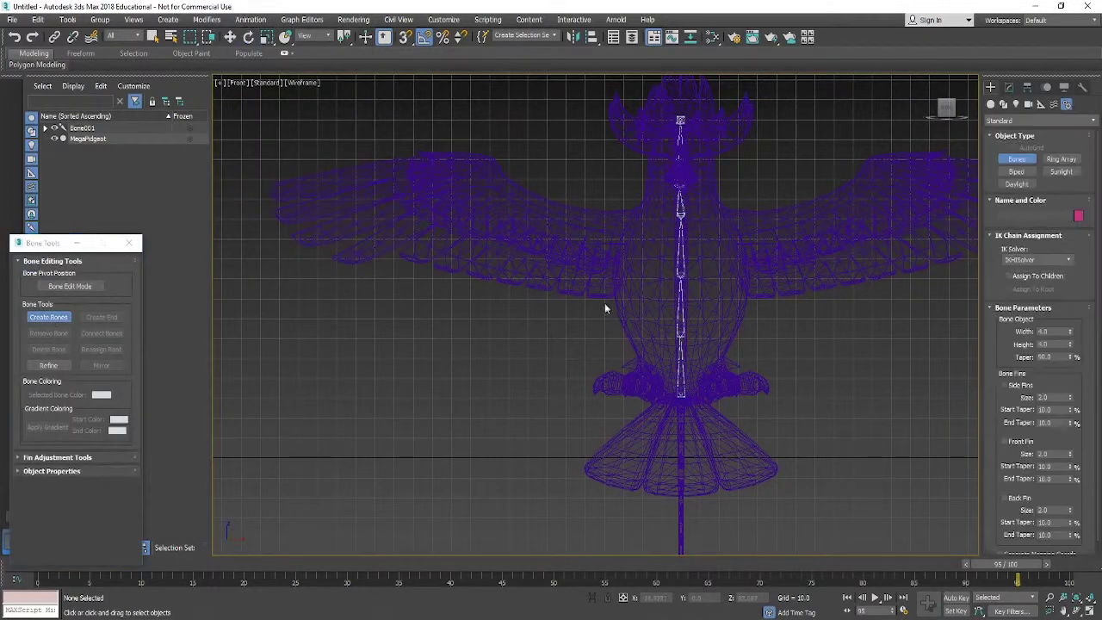
{"action": "left_click", "coordinate": [668, 332]}
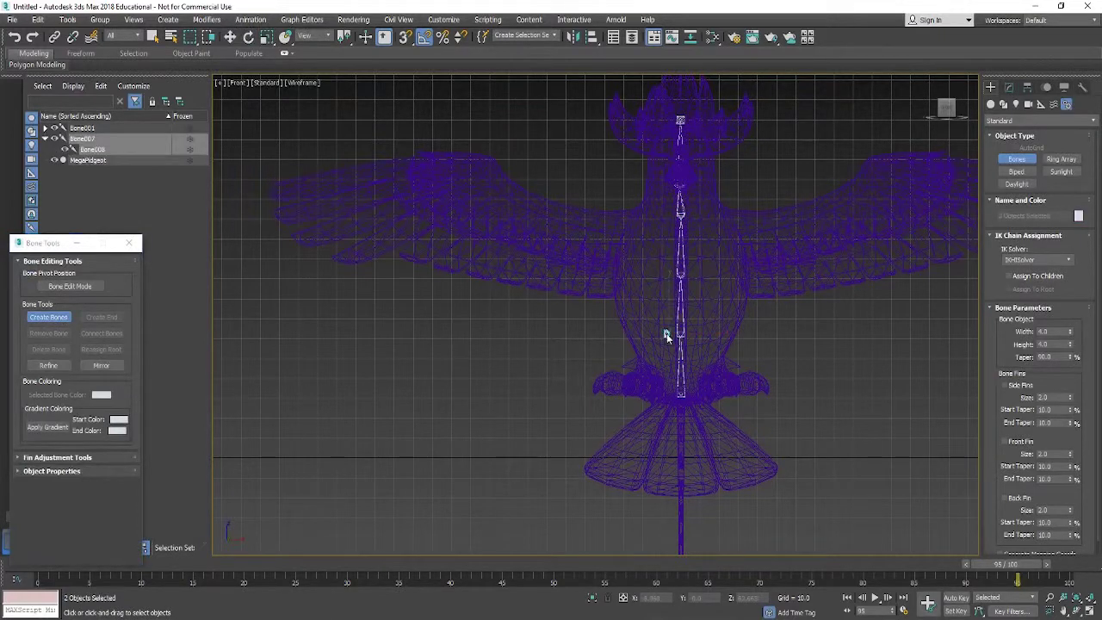
{"action": "left_click", "coordinate": [619, 274]}
{"action": "left_click", "coordinate": [571, 247]}
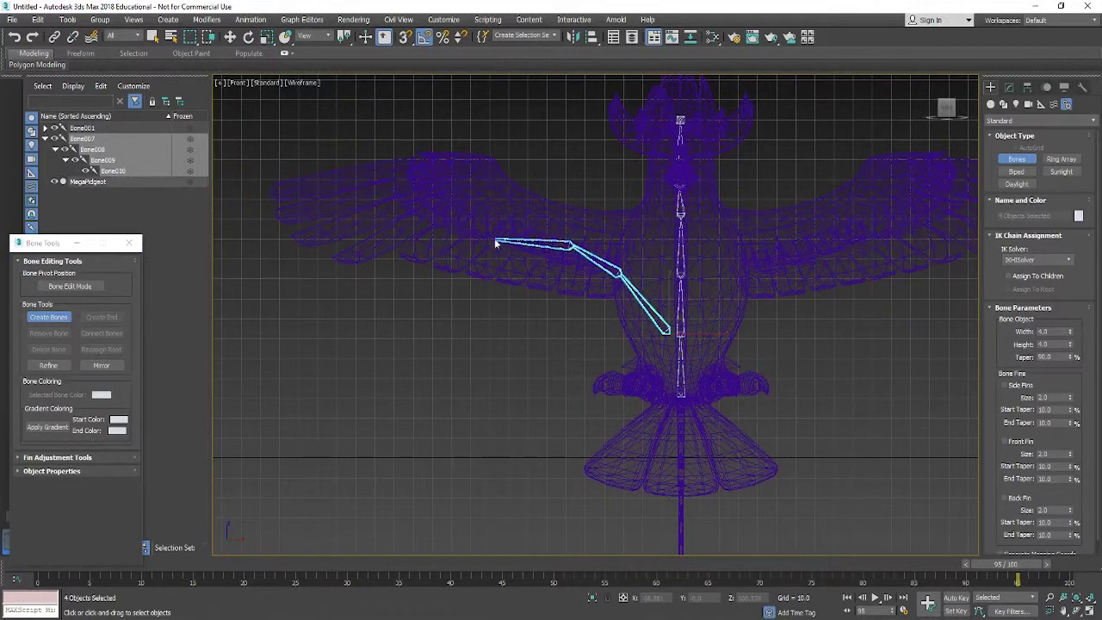
{"action": "left_click", "coordinate": [479, 232]}
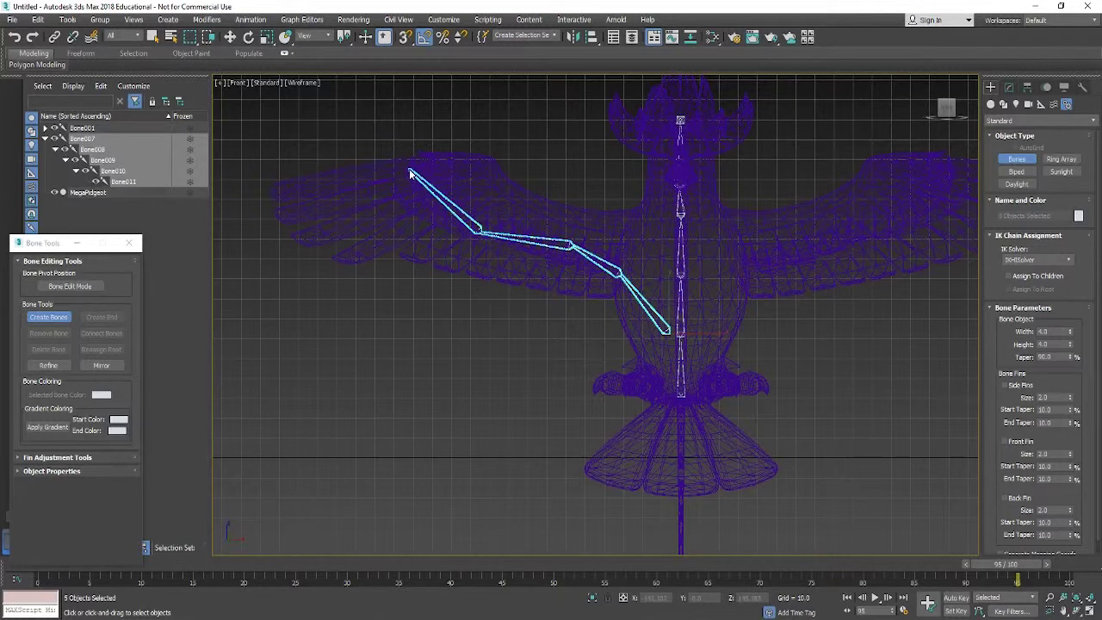
{"action": "left_click", "coordinate": [409, 173]}
{"action": "right_click", "coordinate": [401, 162]}
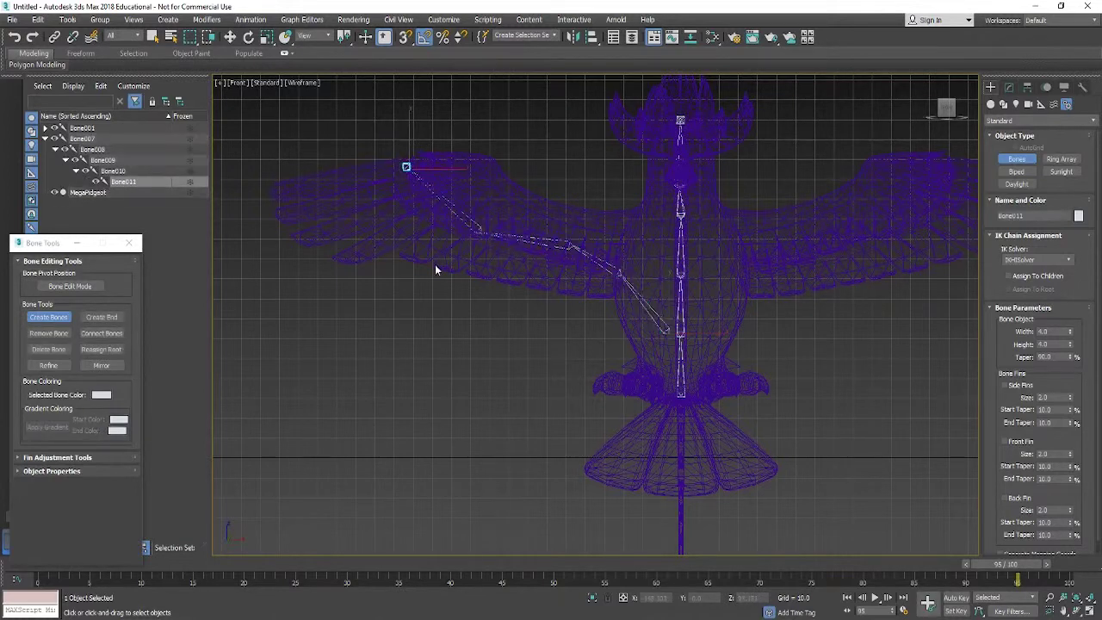
Step: In Bone Edit Mode, mirror Bone007–Bone011 on the X axis with an offset of 14.0
{"action": "left_click", "coordinate": [101, 366]}
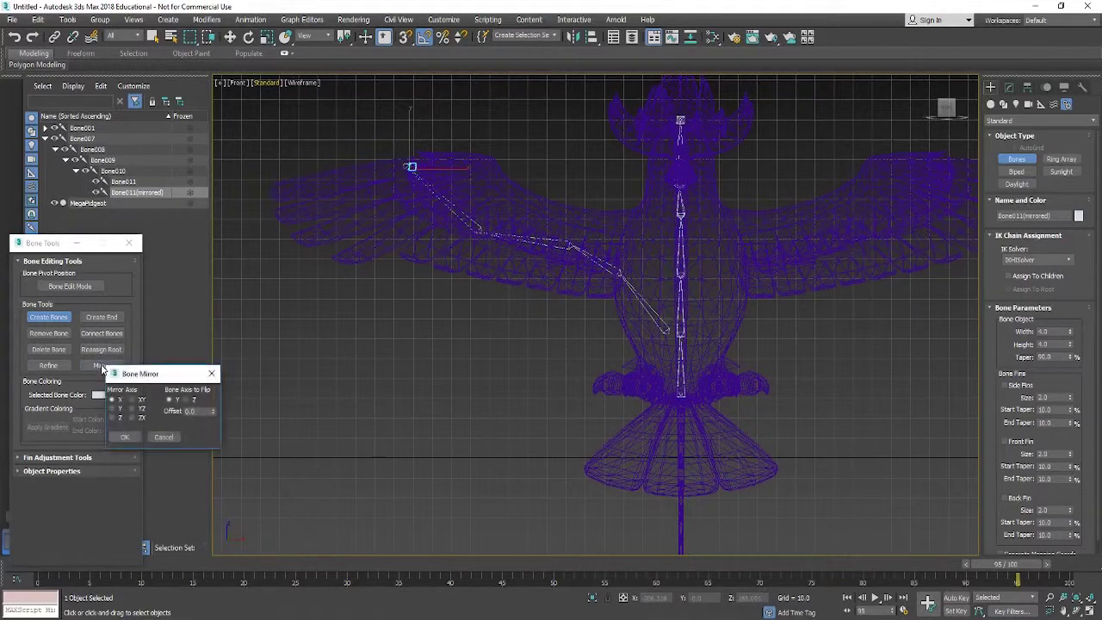
{"action": "left_click", "coordinate": [163, 437]}
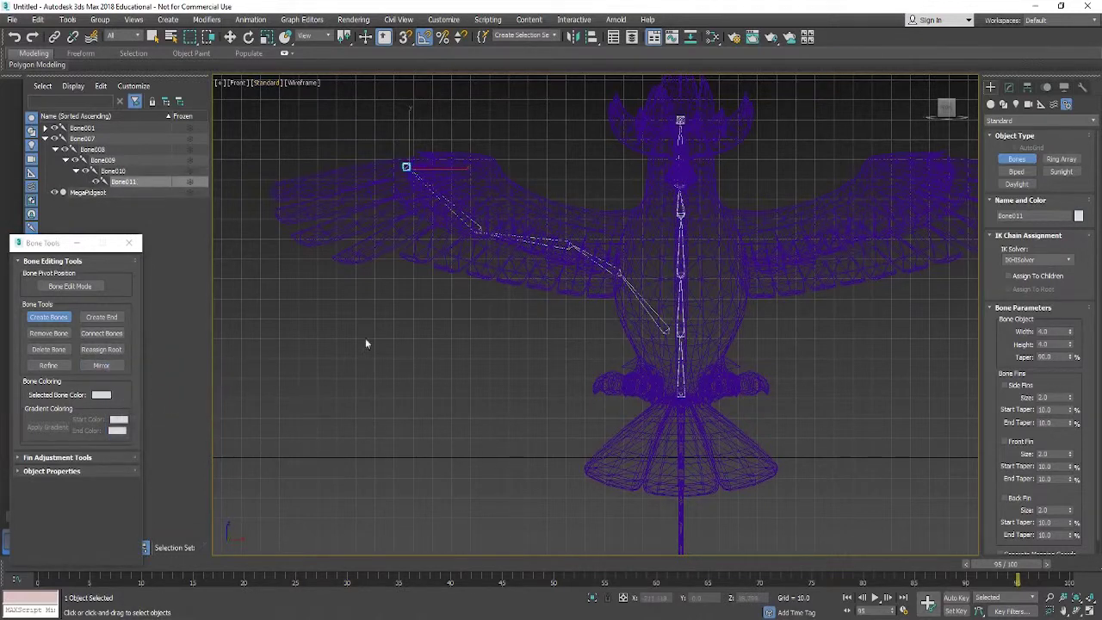
{"action": "left_click", "coordinate": [96, 287]}
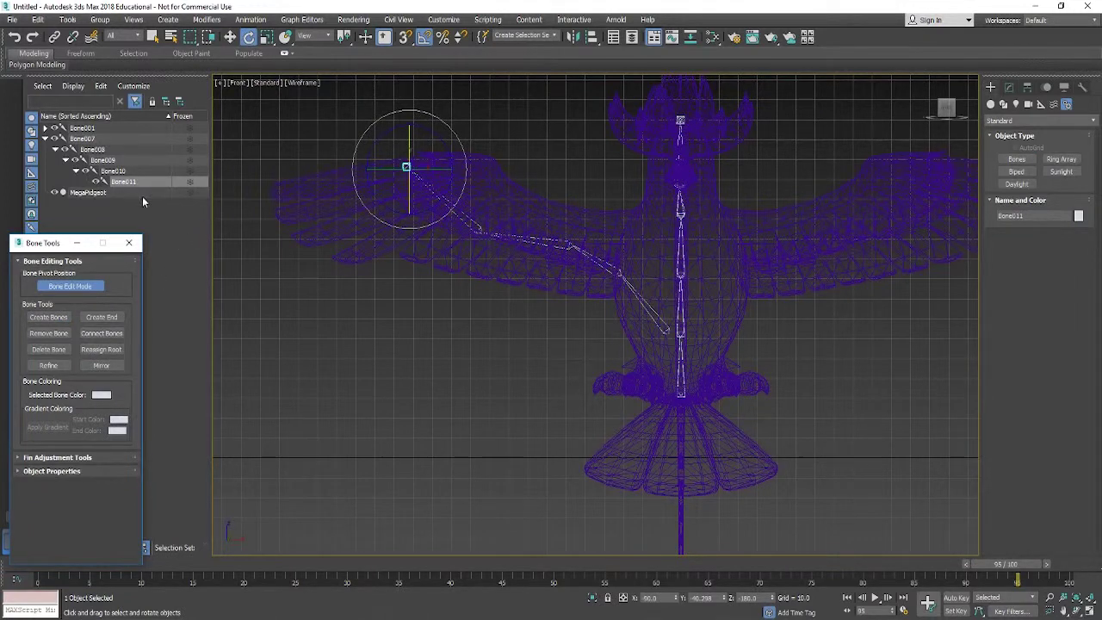
{"action": "left_click", "coordinate": [113, 171], "text": "ctrl"}
{"action": "left_click", "coordinate": [103, 160], "text": "ctrl"}
{"action": "left_click", "coordinate": [92, 149], "text": "ctrl"}
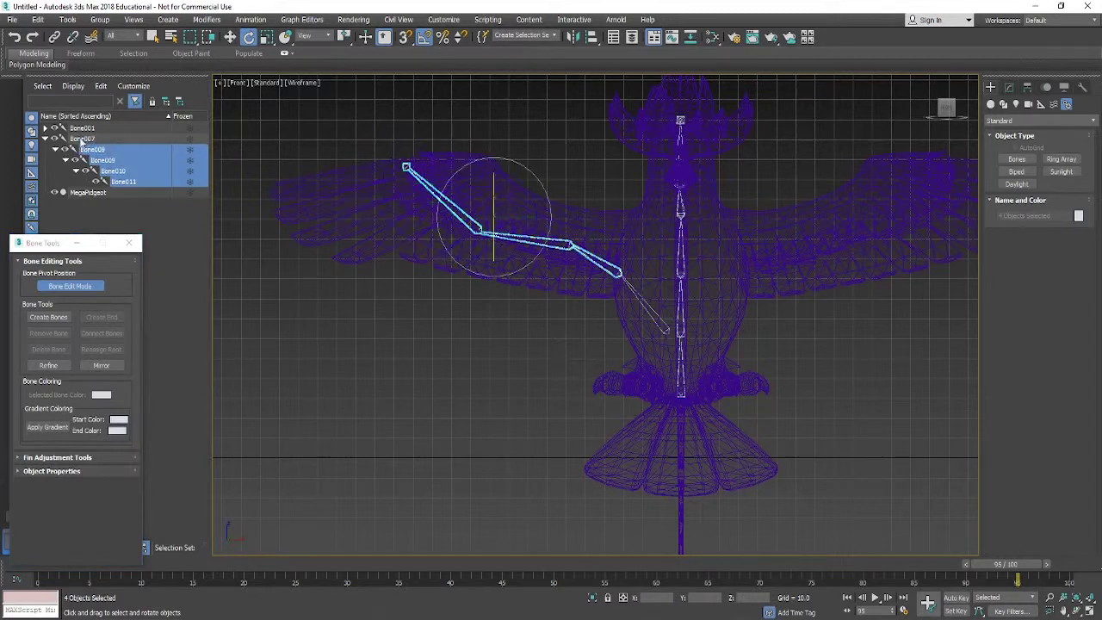
{"action": "left_click", "coordinate": [81, 139], "text": "ctrl"}
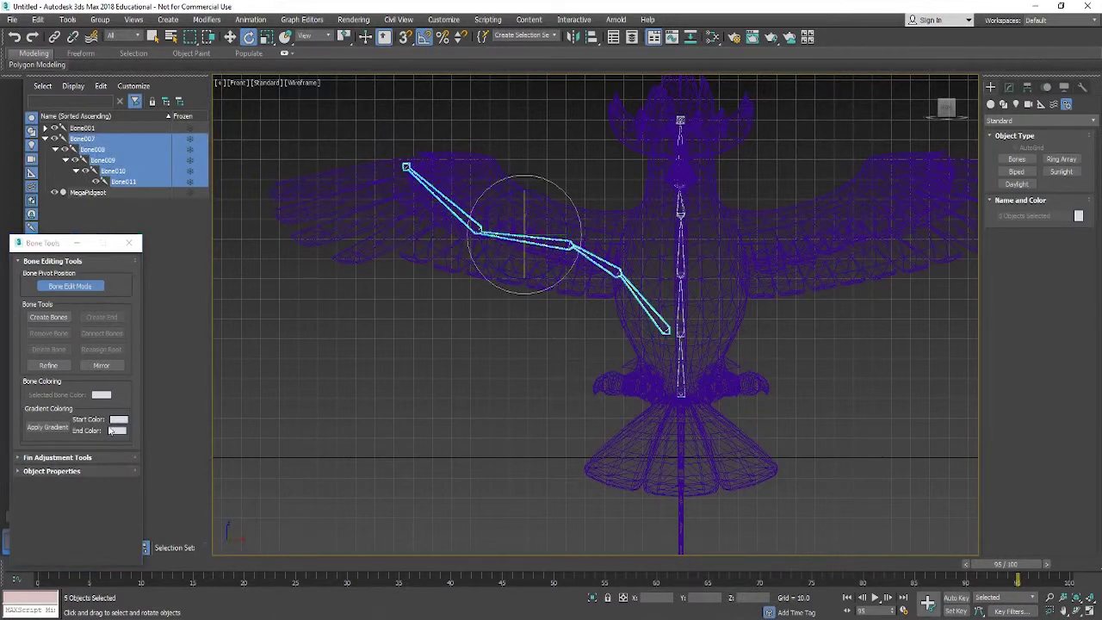
{"action": "left_click", "coordinate": [100, 365]}
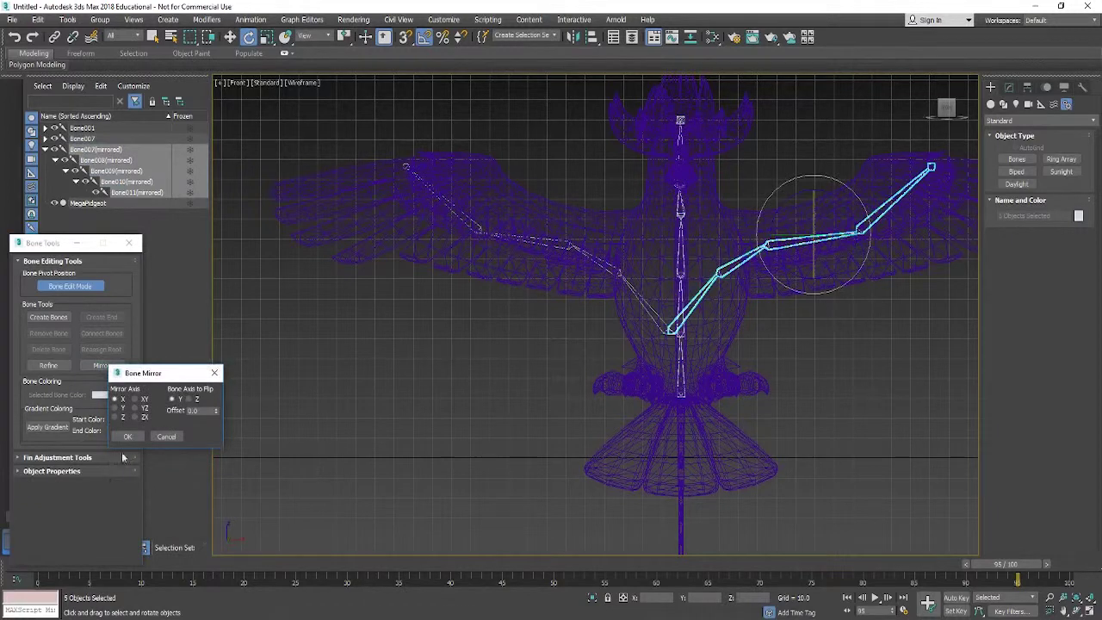
{"action": "left_click_drag", "start_coordinate": [216, 415], "coordinate": [215, 402]}
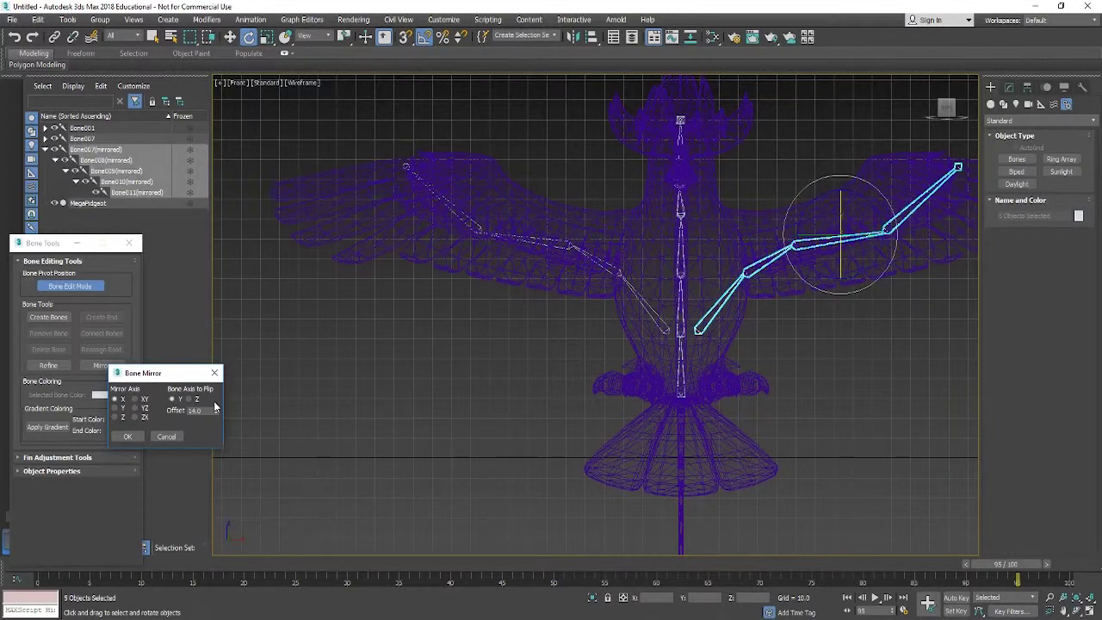
{"action": "left_click", "coordinate": [128, 437]}
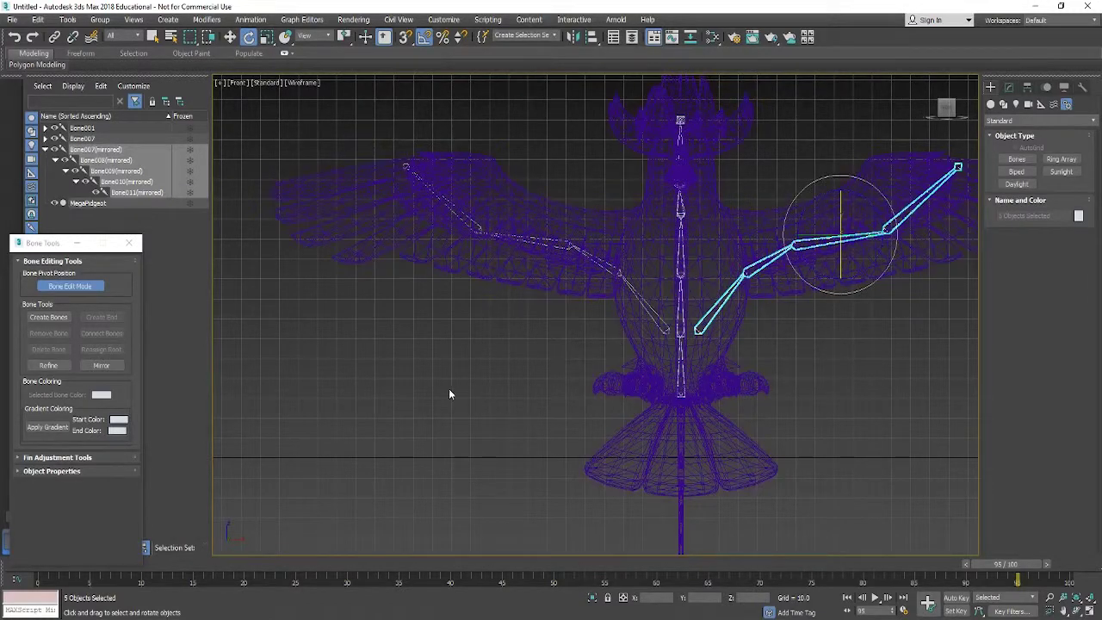
Step: Make the spine bone Bone002 the root of the hierarchy with Reassign Root
{"action": "left_click", "coordinate": [75, 286]}
{"action": "left_click", "coordinate": [83, 129]}
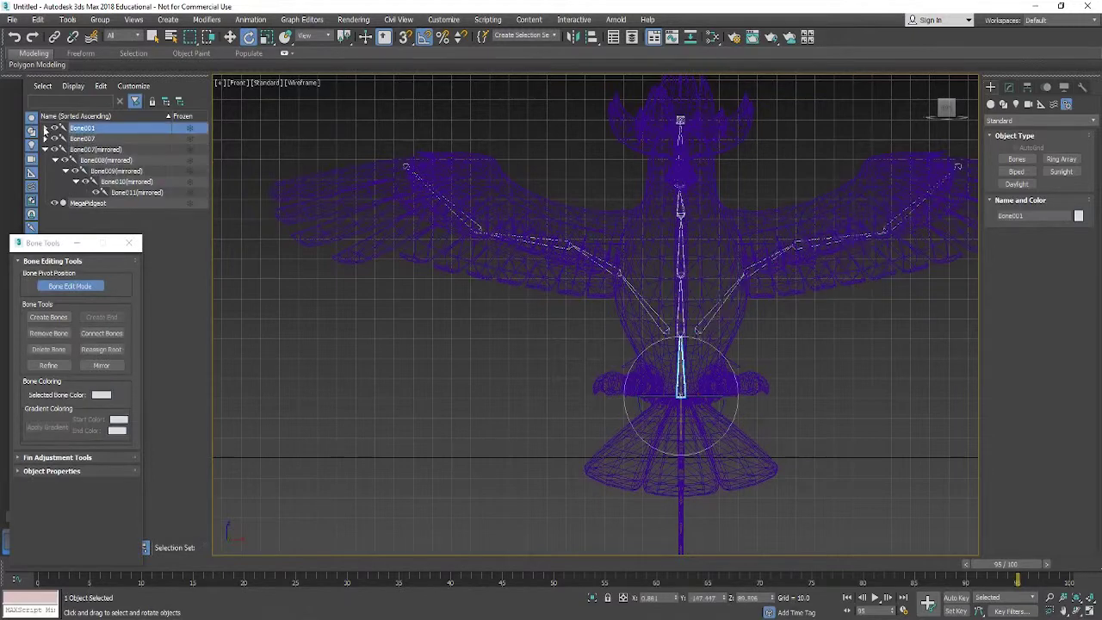
{"action": "left_click", "coordinate": [45, 129]}
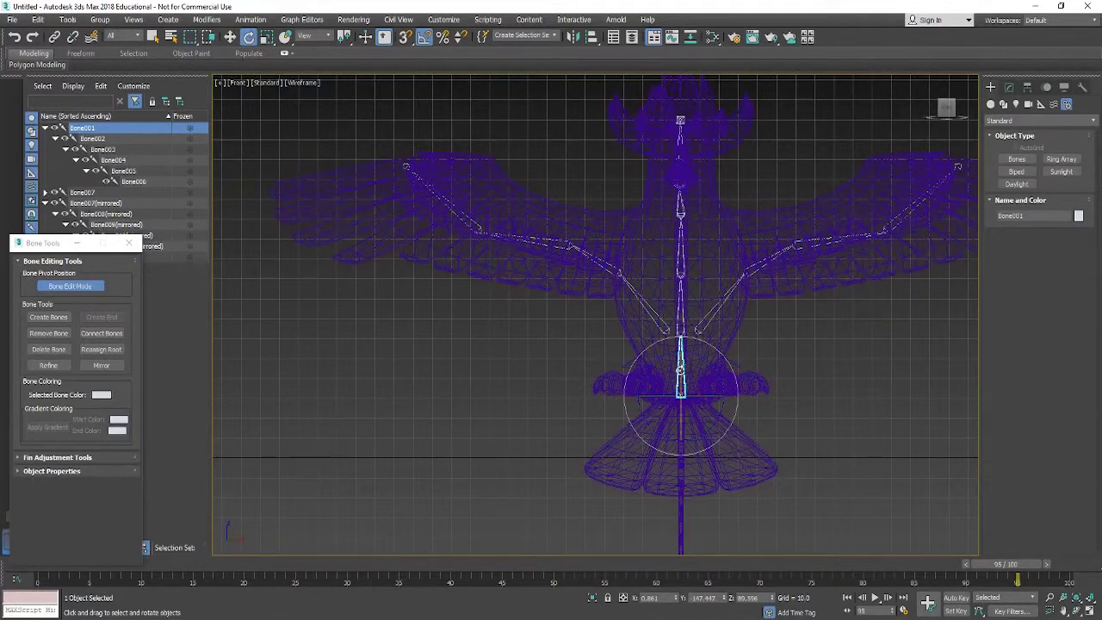
{"action": "left_click", "coordinate": [109, 349]}
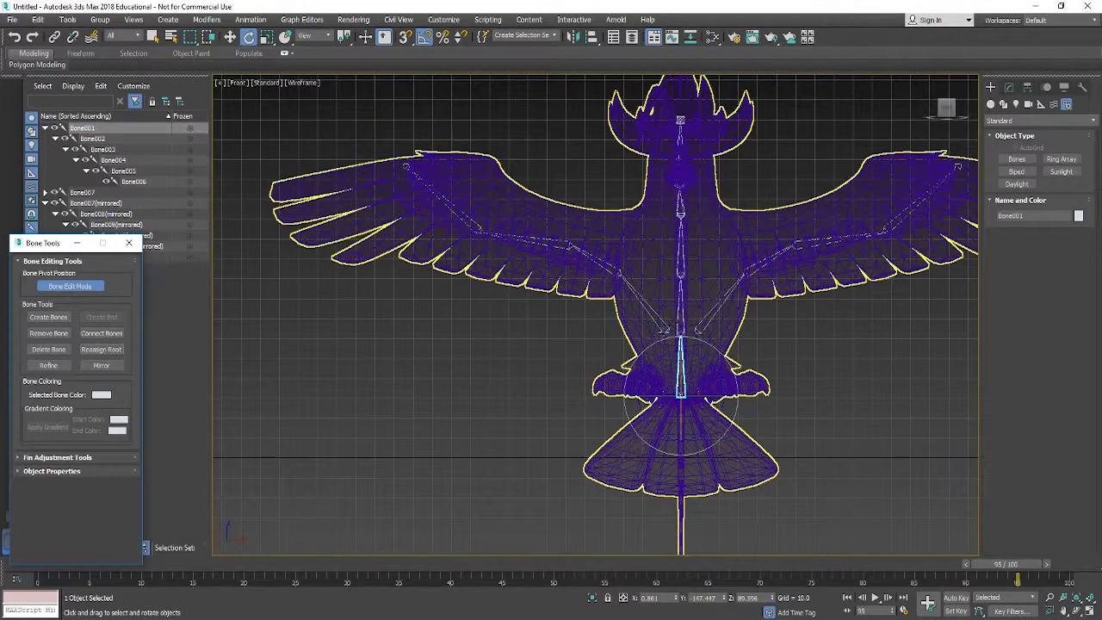
{"action": "left_click", "coordinate": [683, 318]}
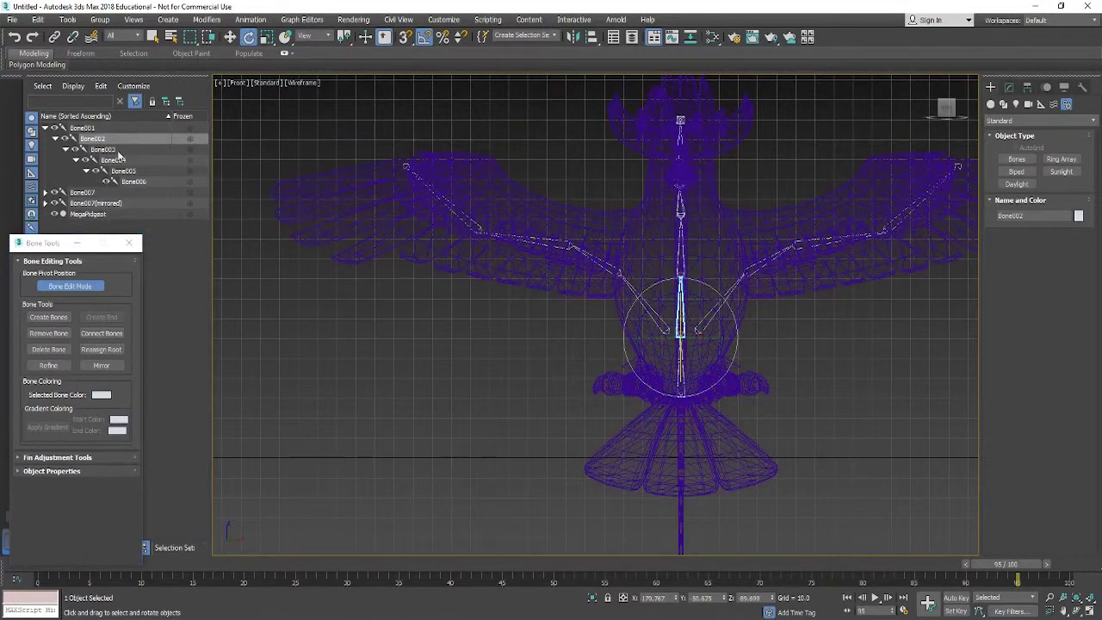
{"action": "left_click", "coordinate": [82, 287]}
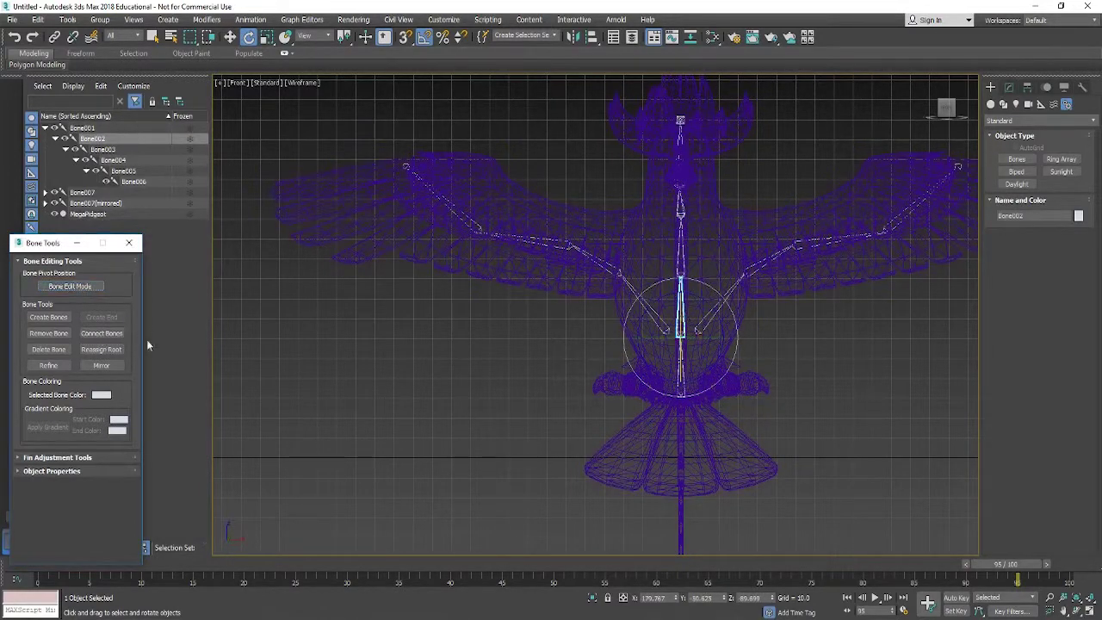
{"action": "left_click", "coordinate": [102, 349]}
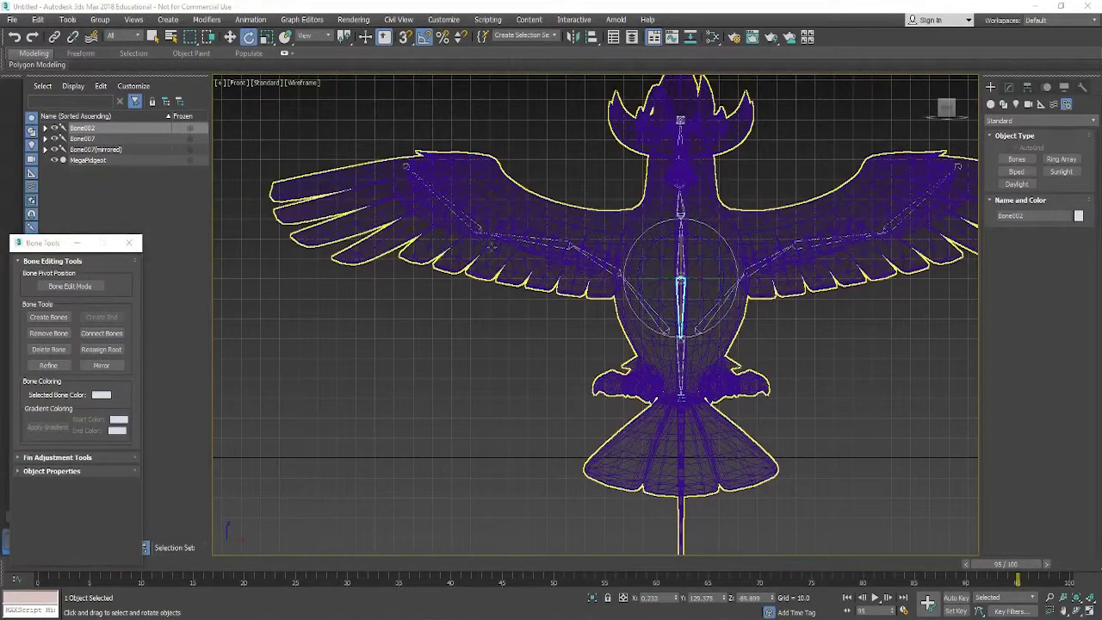
Step: Connect the wing root bone Bone007 to the central spine bone
{"action": "left_click", "coordinate": [91, 284]}
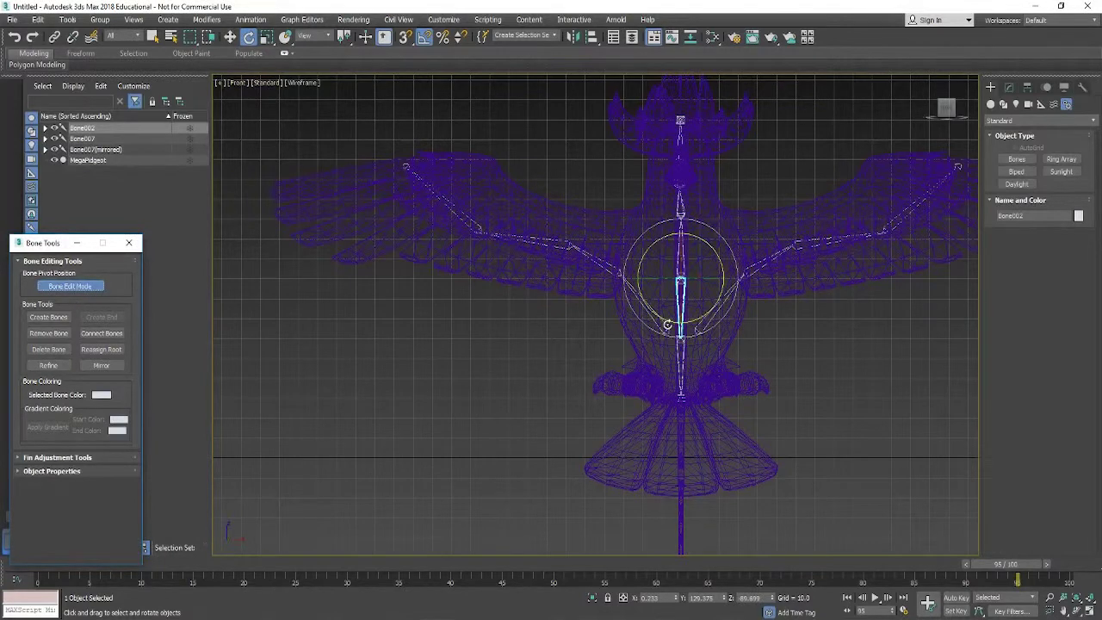
{"action": "left_click", "coordinate": [83, 138]}
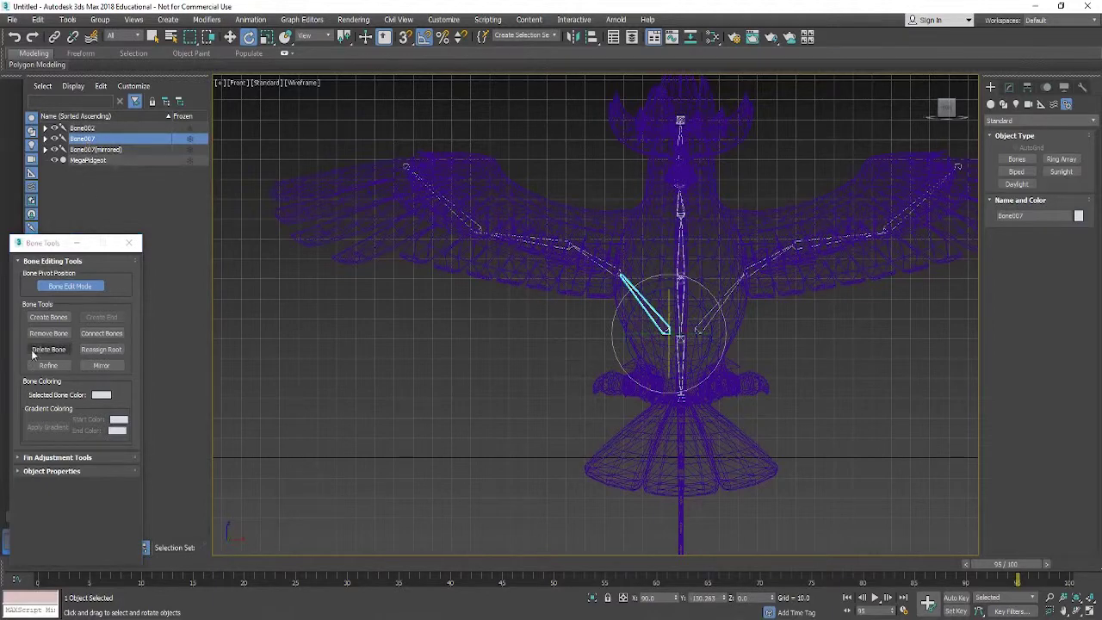
{"action": "left_click", "coordinate": [115, 337]}
{"action": "left_click", "coordinate": [681, 327]}
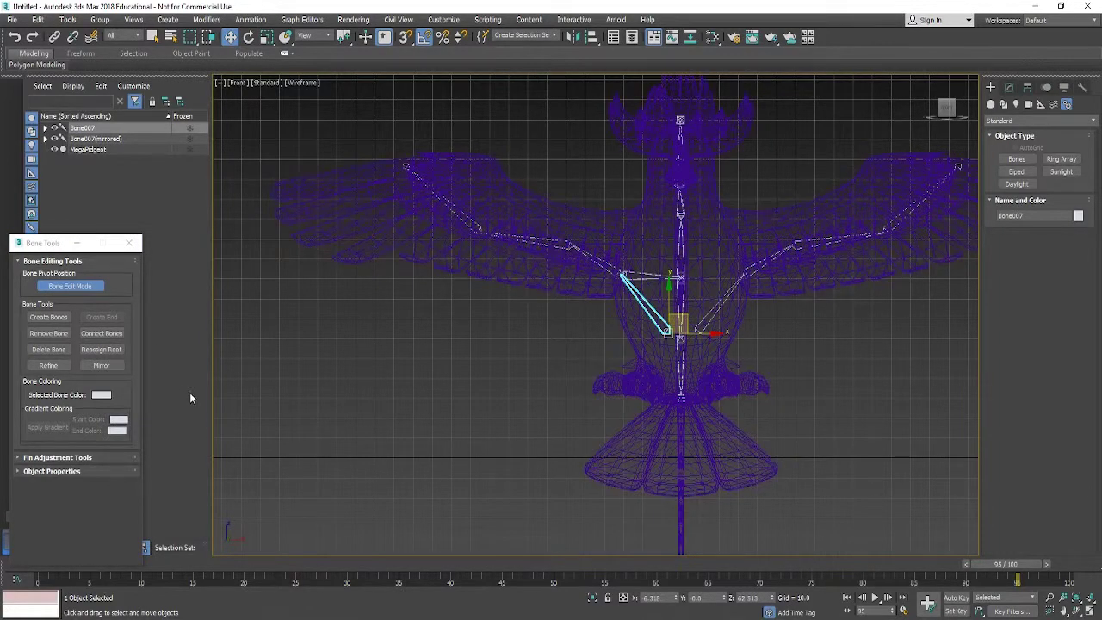
Step: Undo the previous connection, hide the bird mesh, and connect Bone002 to the left wing bone
{"action": "key", "text": "ctrl+z"}
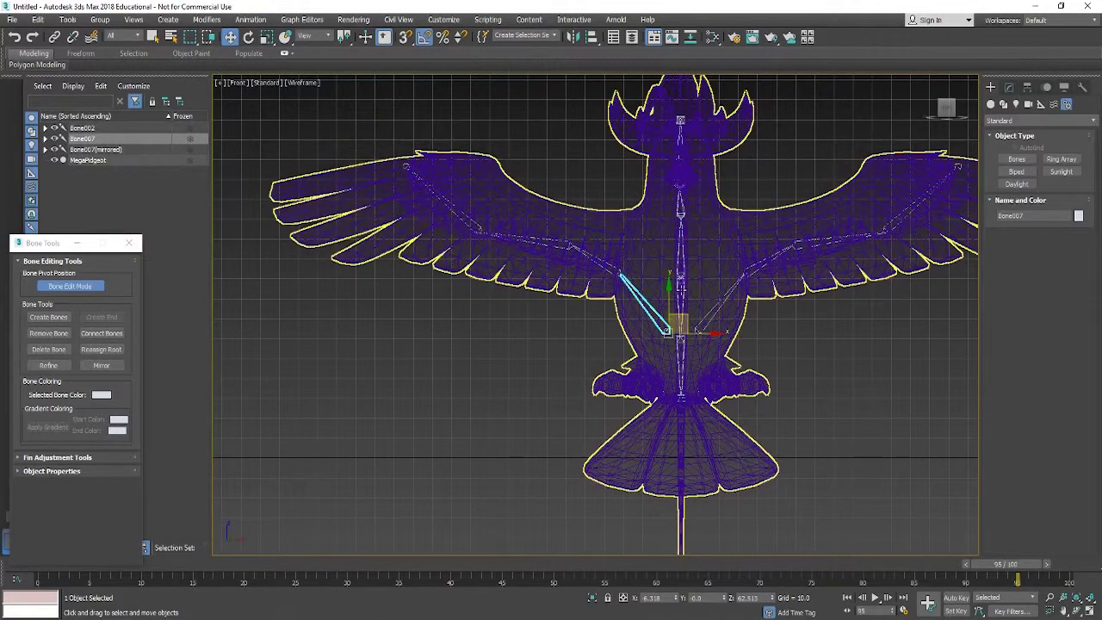
{"action": "left_click", "coordinate": [680, 291]}
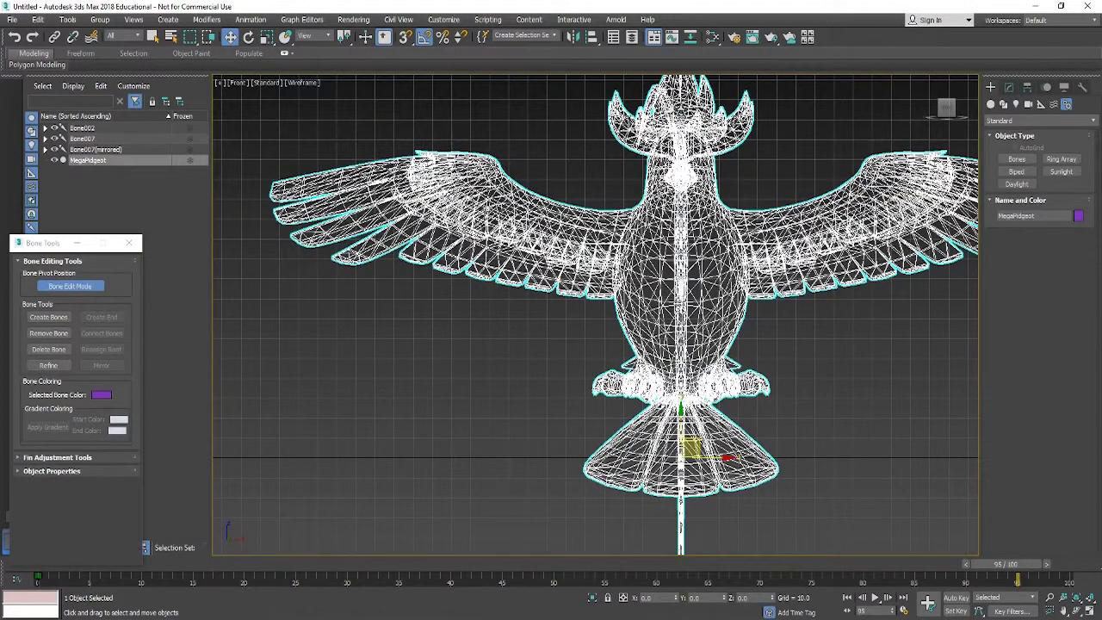
{"action": "left_click", "coordinate": [54, 161]}
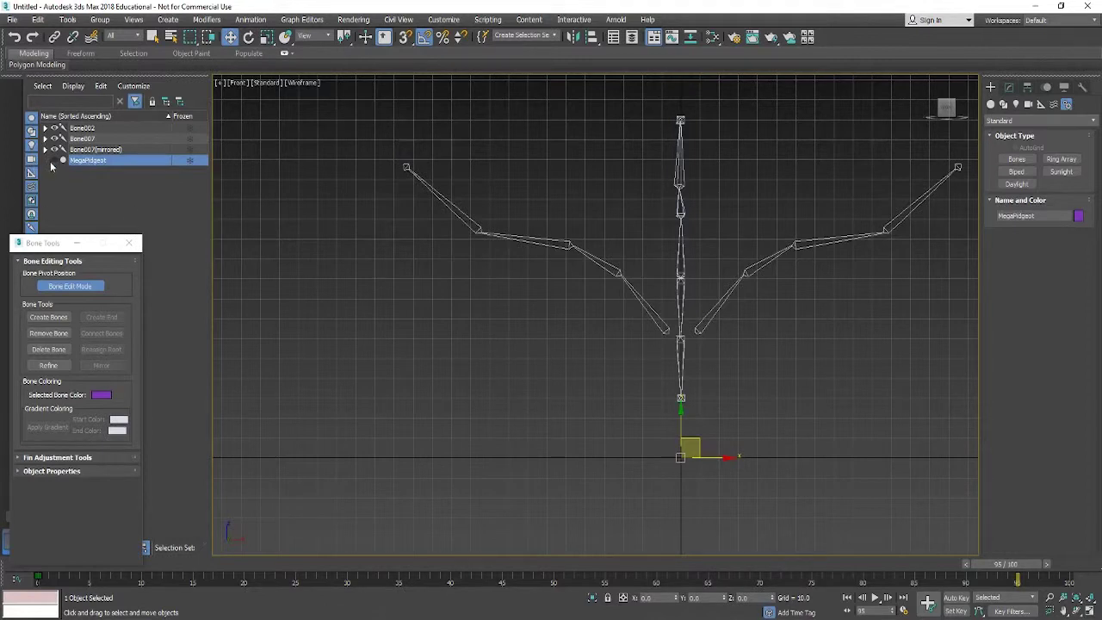
{"action": "left_click", "coordinate": [86, 128]}
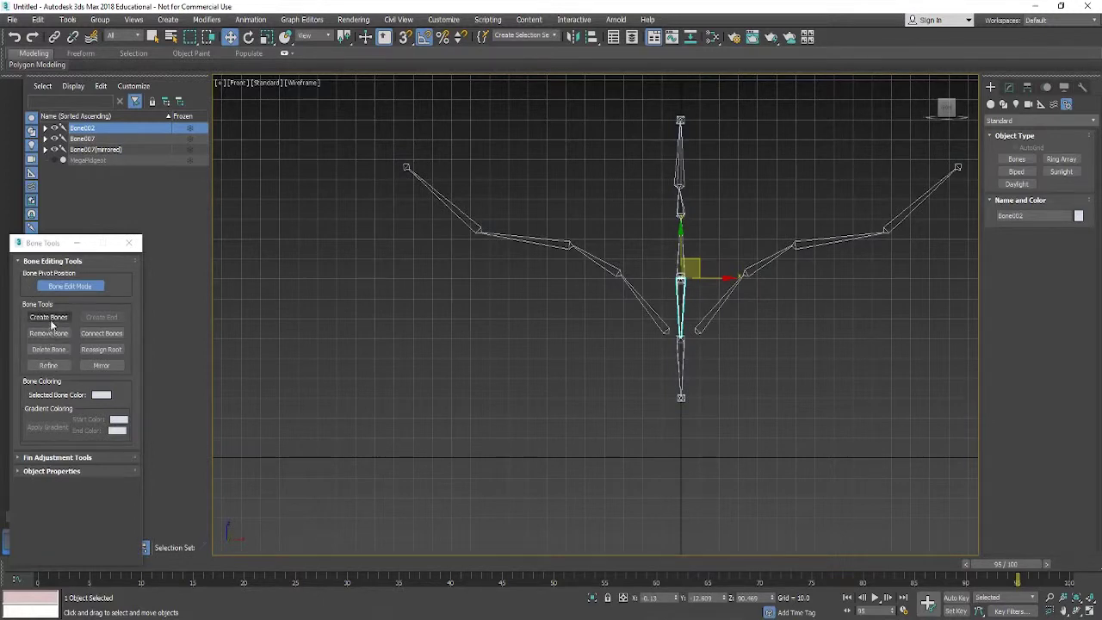
{"action": "left_click", "coordinate": [101, 333]}
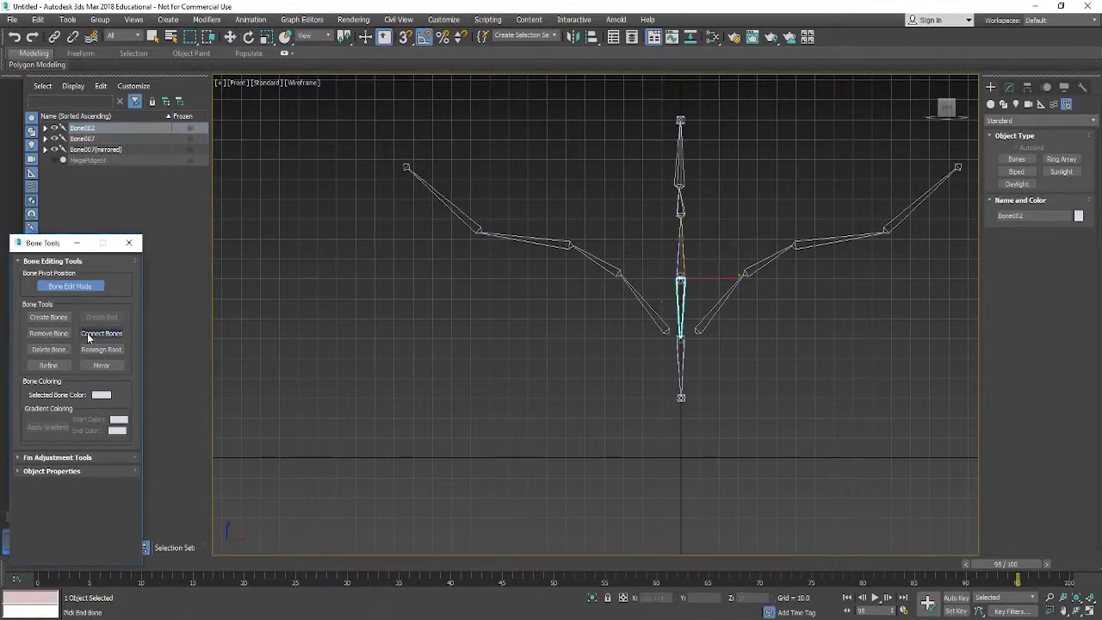
{"action": "left_click", "coordinate": [665, 328]}
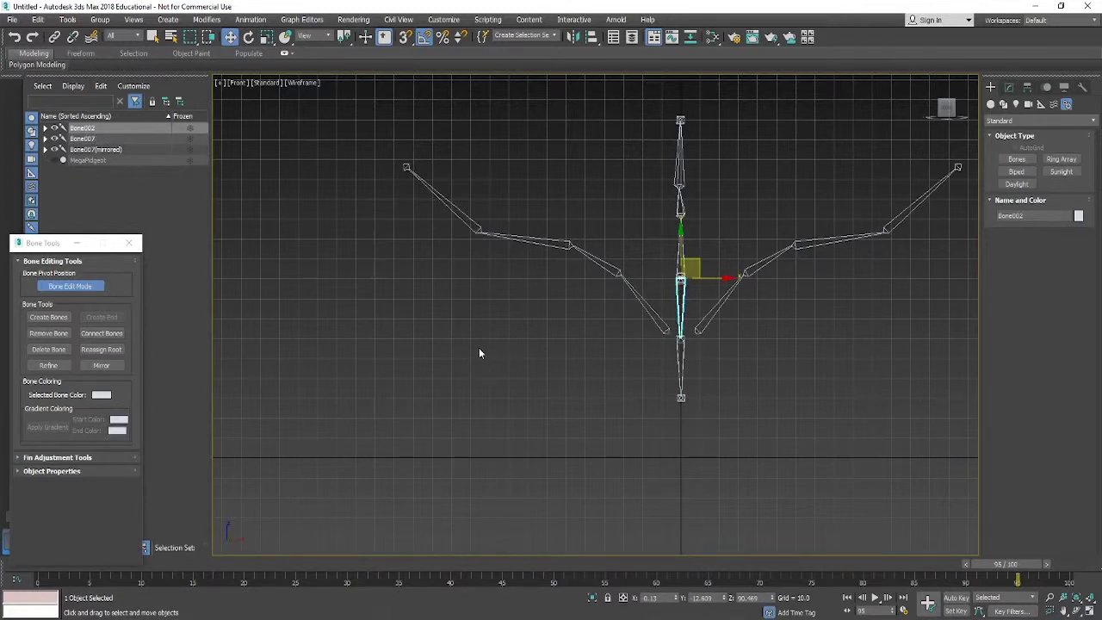
Step: Connect the upper spine bone Bone003 to the left wing's root bone
{"action": "left_click", "coordinate": [45, 129]}
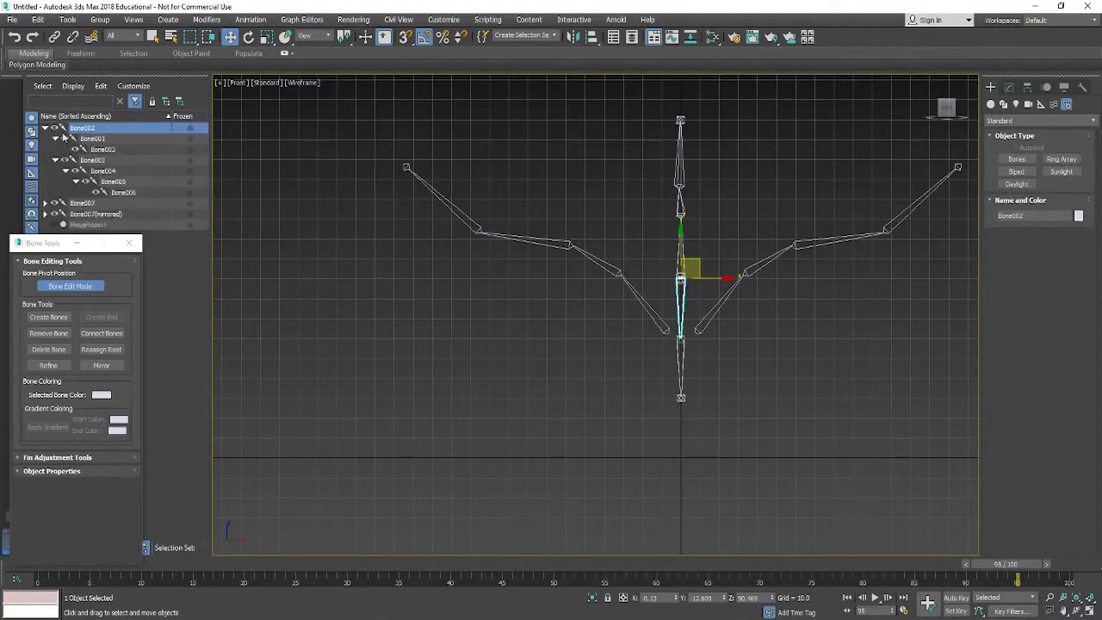
{"action": "left_click", "coordinate": [93, 140]}
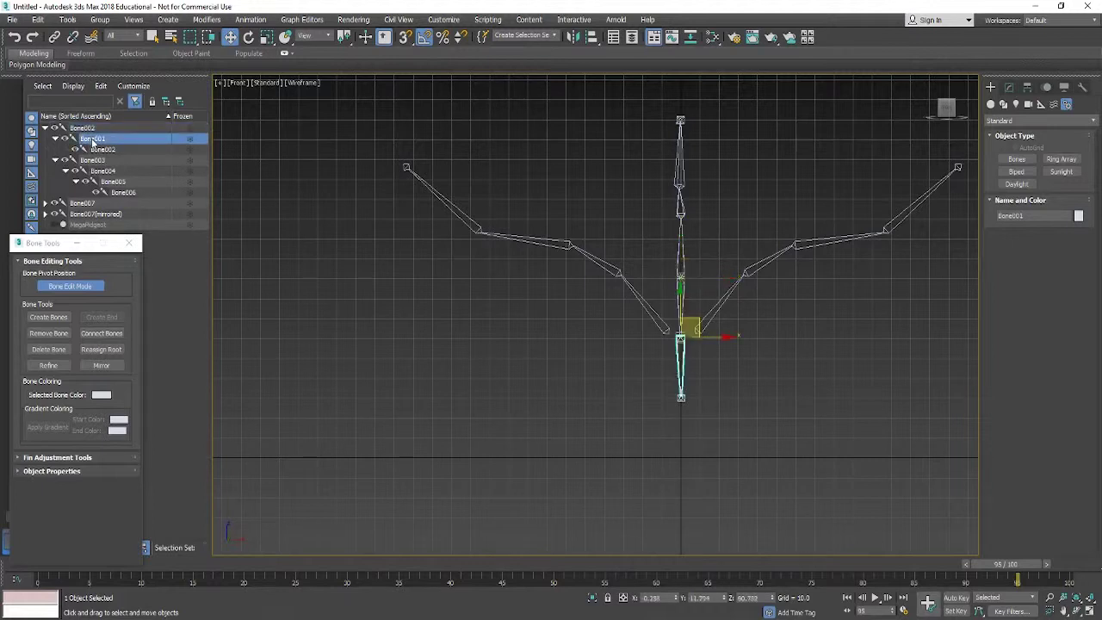
{"action": "left_click", "coordinate": [84, 129]}
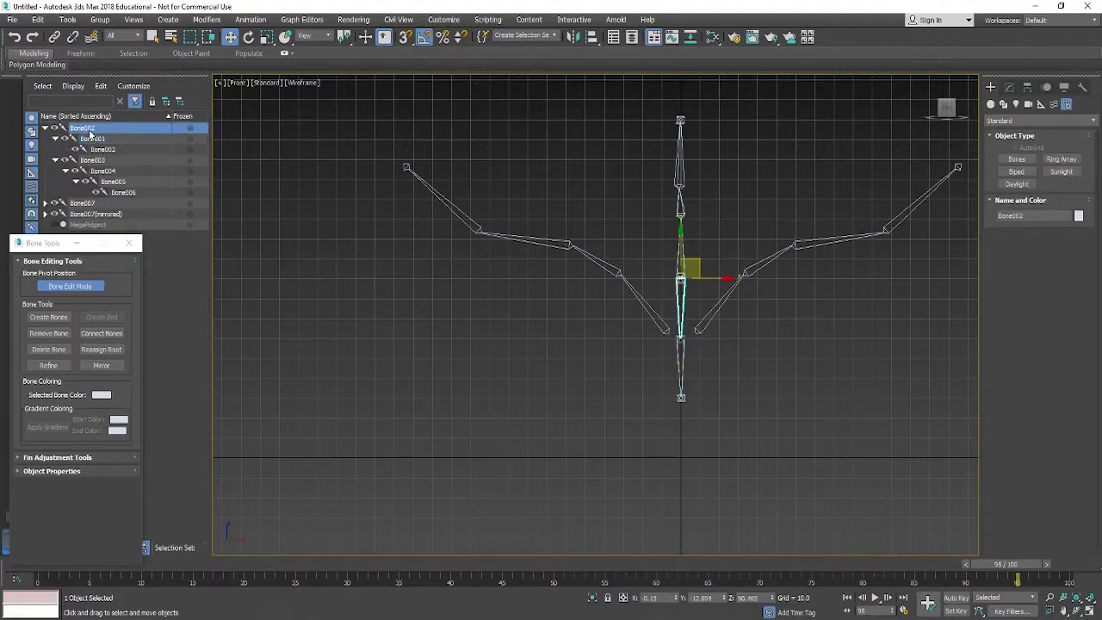
{"action": "left_click", "coordinate": [93, 140]}
{"action": "left_click", "coordinate": [104, 150]}
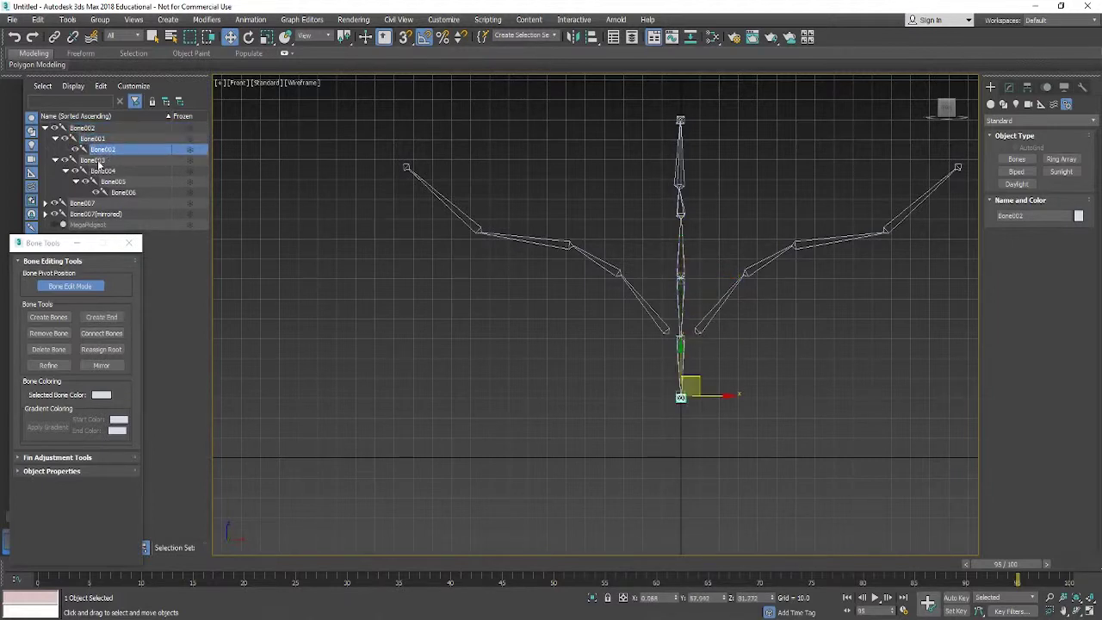
{"action": "left_click", "coordinate": [96, 161]}
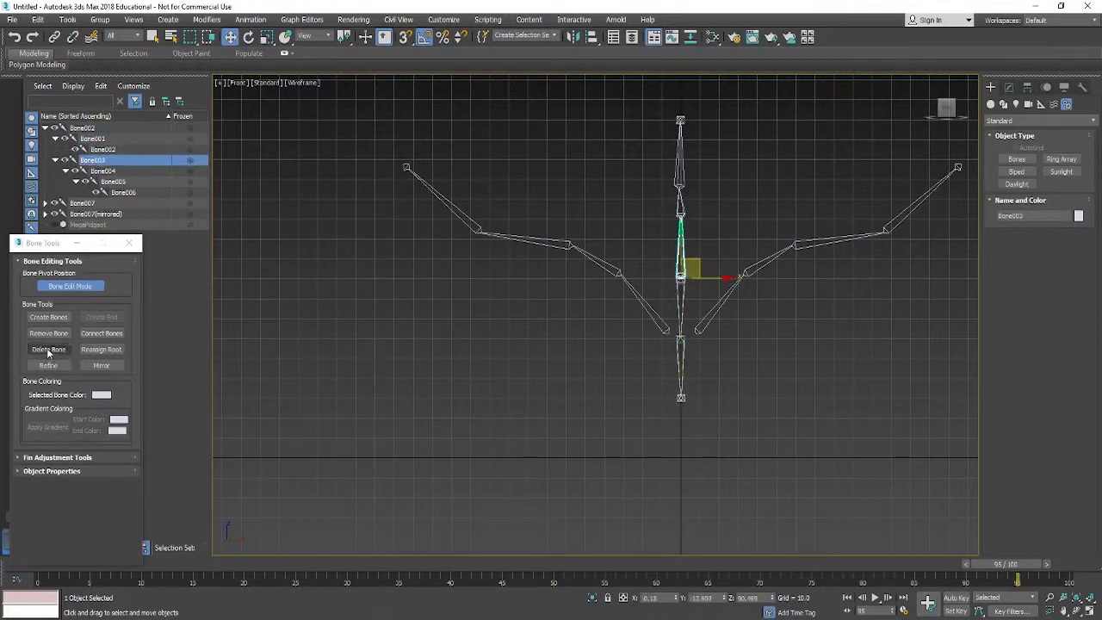
{"action": "left_click", "coordinate": [102, 333]}
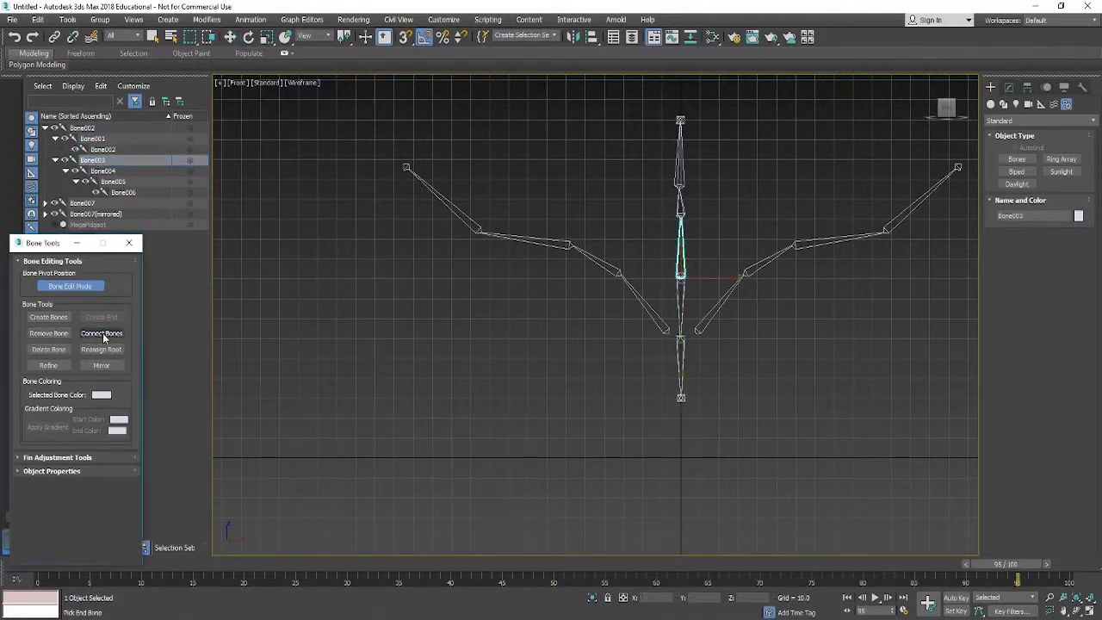
{"action": "left_click", "coordinate": [657, 314]}
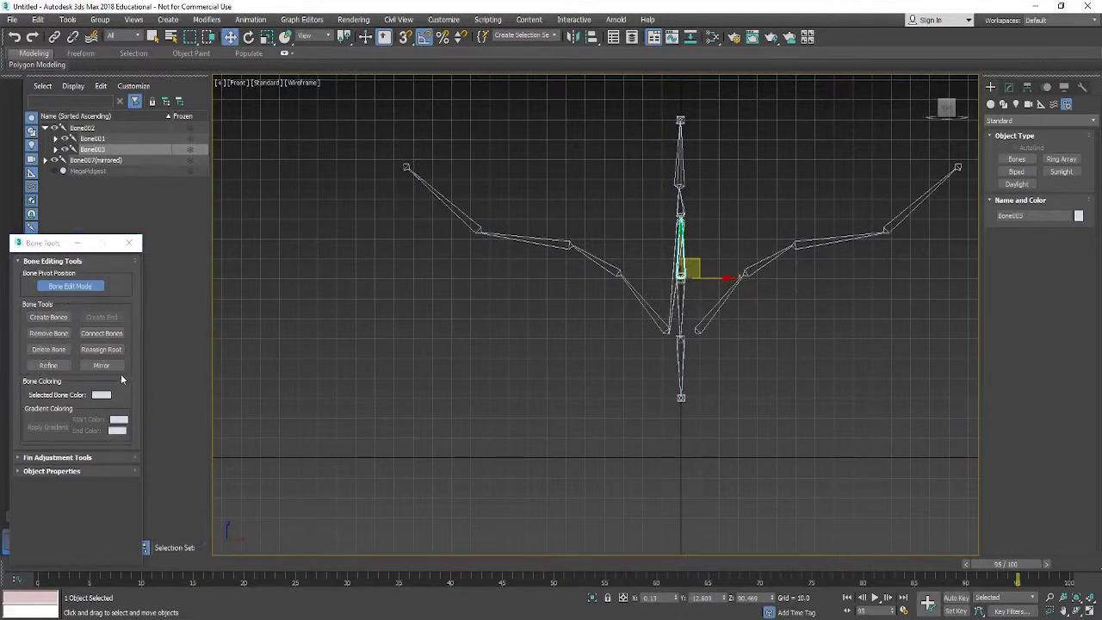
Step: Connect Bone003 to the right wing's root bone as well, then close Bone Tools
{"action": "left_click", "coordinate": [101, 333]}
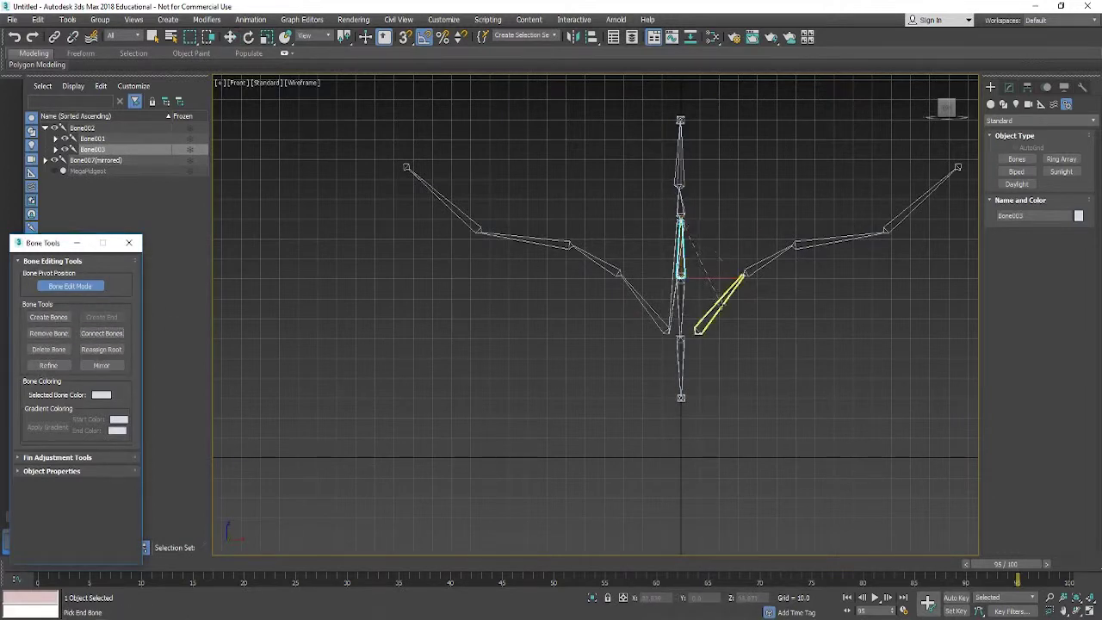
{"action": "left_click", "coordinate": [720, 303]}
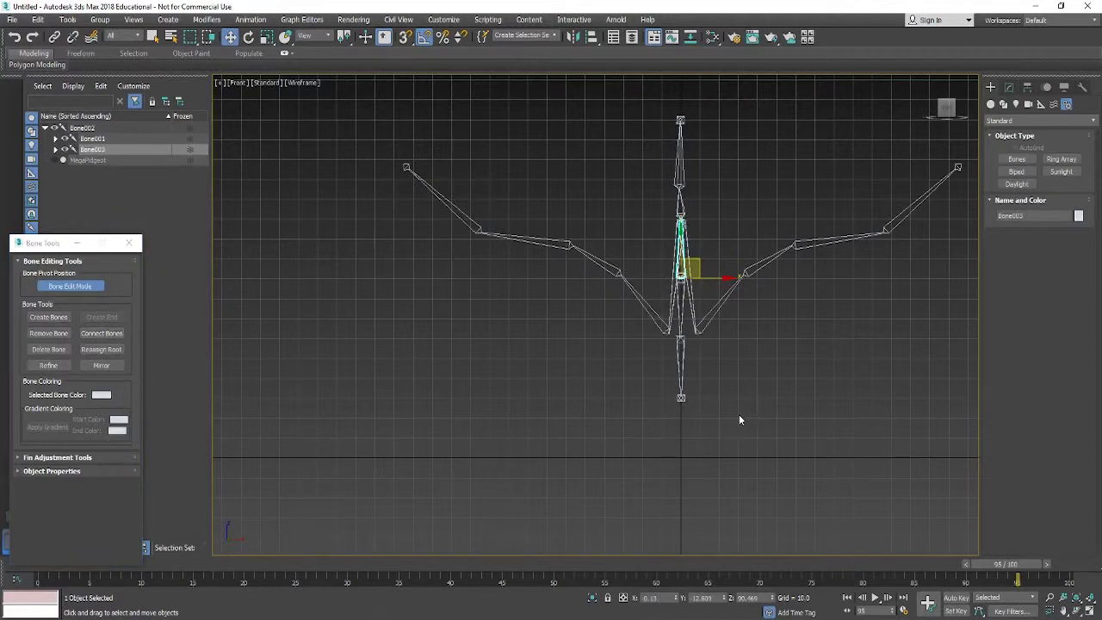
{"action": "left_click", "coordinate": [82, 285]}
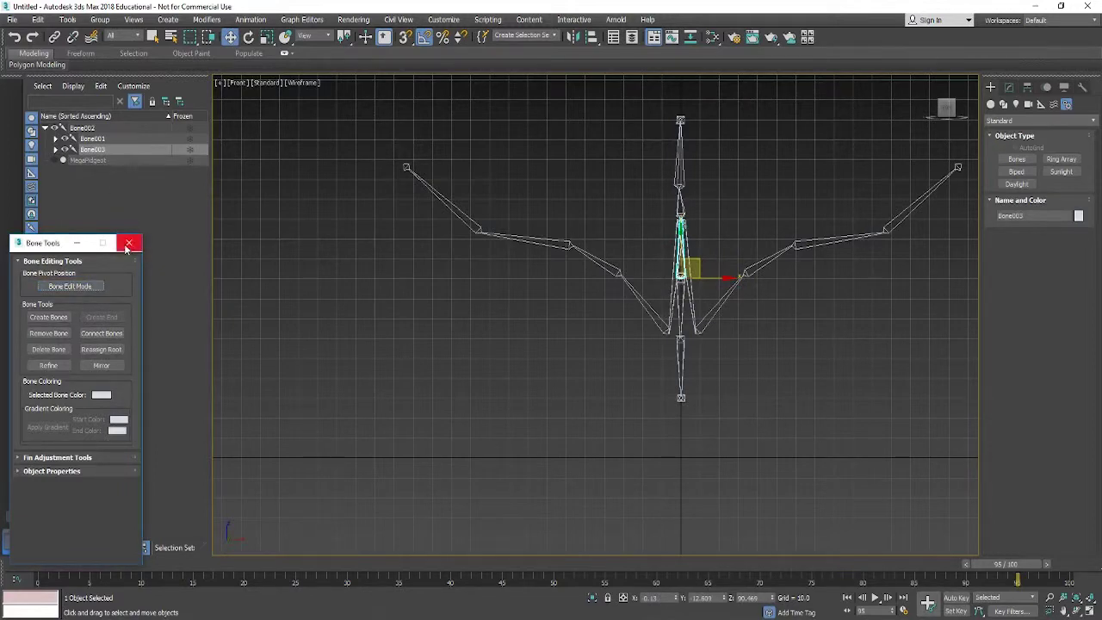
{"action": "left_click", "coordinate": [129, 242]}
{"action": "middle_click_drag", "start_coordinate": [583, 389], "coordinate": [608, 406], "text": "alt"}
Step: Unhide the MegaPidgeot mesh, switch to shaded display and zoom into the left view
{"action": "left_click", "coordinate": [55, 161]}
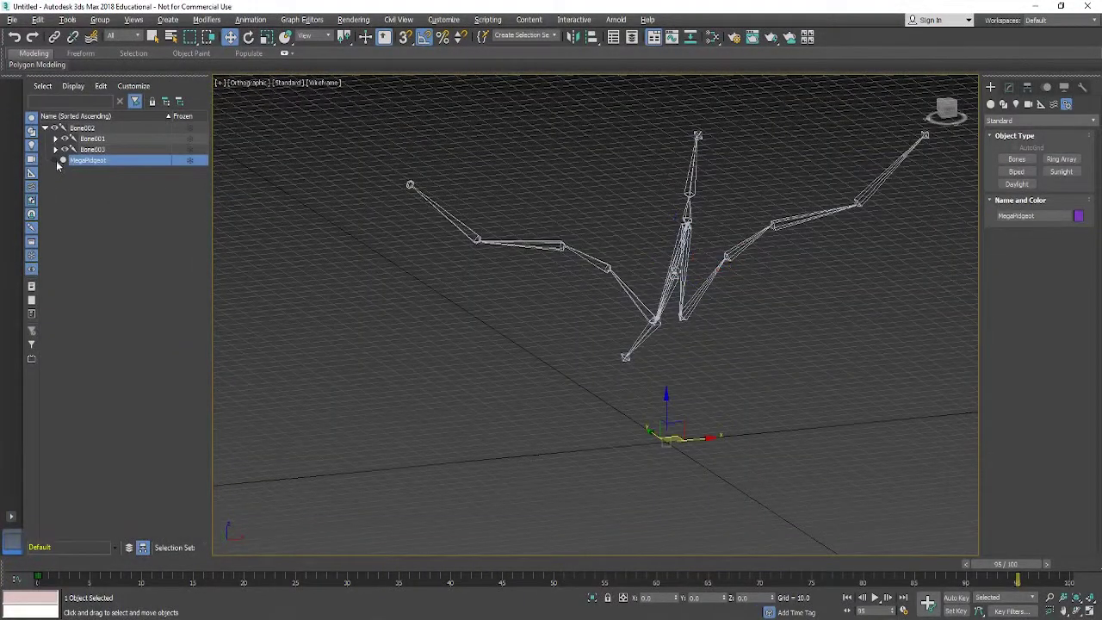
{"action": "mouse_move", "coordinate": [688, 362]}
{"action": "middle_mouse_down", "text": "alt"}
{"action": "mouse_move", "coordinate": [750, 356]}
{"action": "mouse_move", "coordinate": [789, 334]}
{"action": "mouse_move", "coordinate": [775, 340]}
{"action": "mouse_move", "coordinate": [787, 352]}
{"action": "mouse_move", "coordinate": [835, 345]}
{"action": "mouse_move", "coordinate": [695, 370]}
{"action": "mouse_move", "coordinate": [696, 389]}
{"action": "middle_mouse_up", "text": "alt"}
{"action": "key", "text": "F3"}
{"action": "key", "text": "F3"}
{"action": "key", "text": "l"}
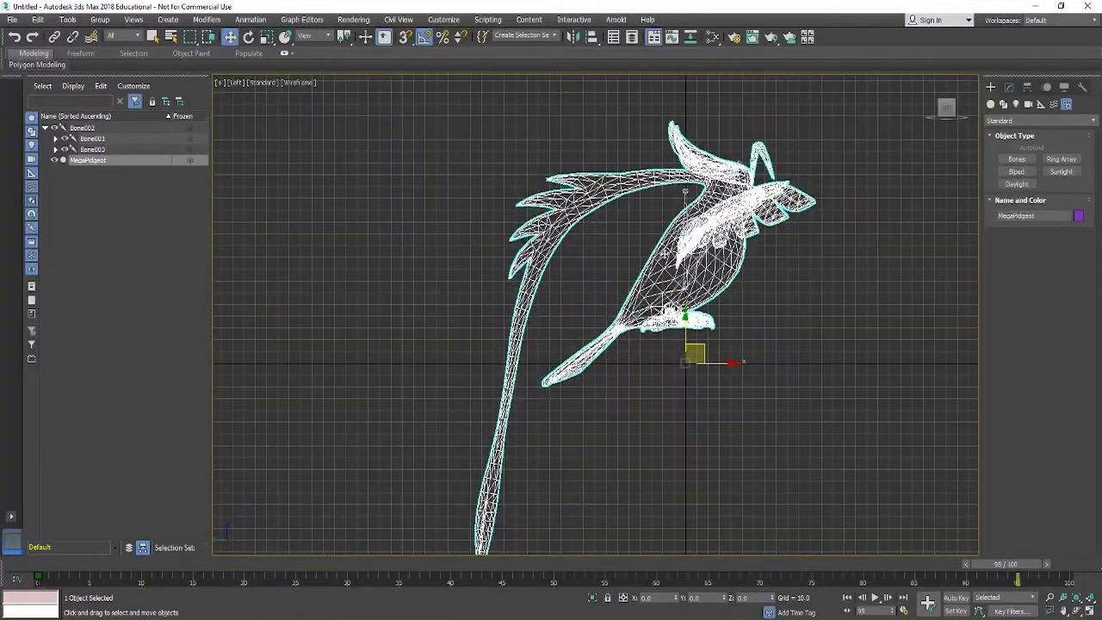
{"action": "scroll", "coordinate": [730, 258], "scroll_direction": "up", "scroll_amount": 6}
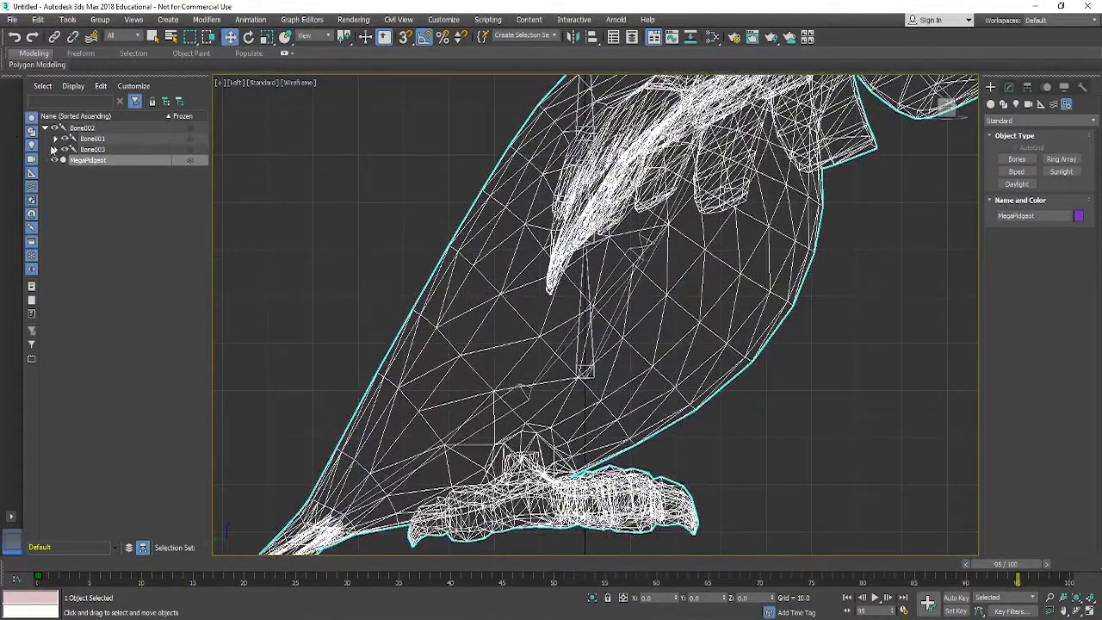
Step: Expand Bone001 and Bone003 in the tree and step through the spine bones
{"action": "left_click", "coordinate": [55, 139]}
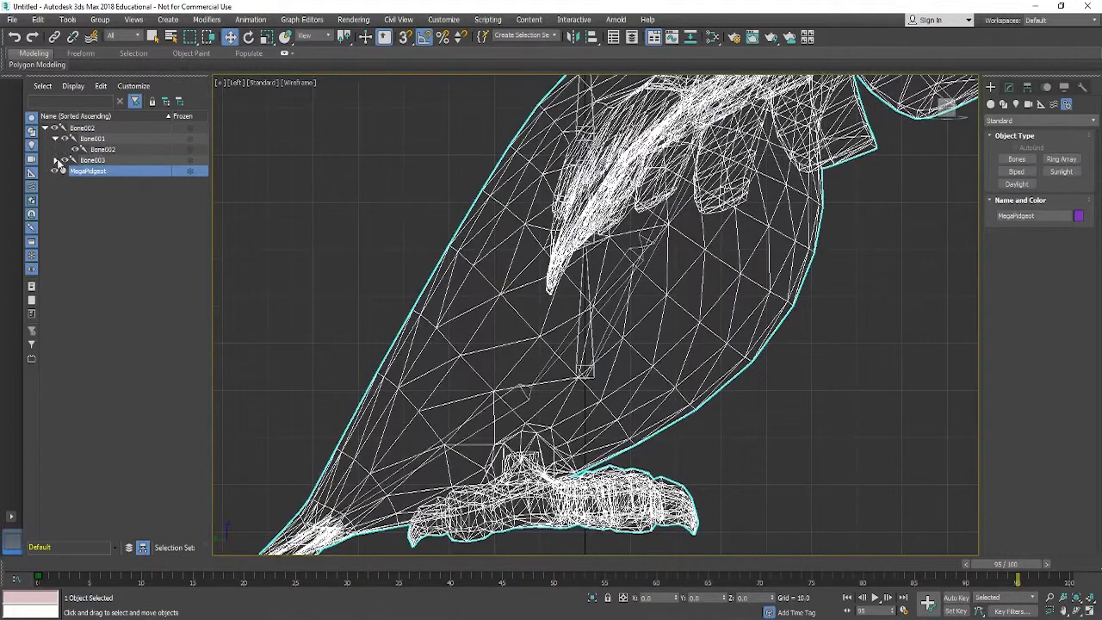
{"action": "left_click", "coordinate": [56, 161]}
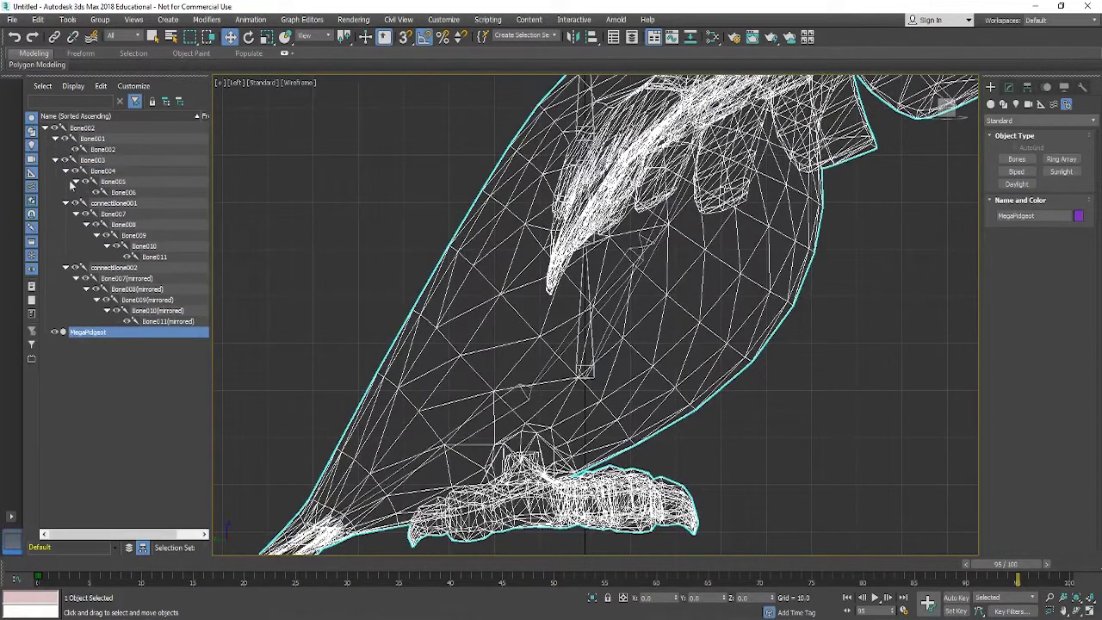
{"action": "left_click", "coordinate": [82, 128]}
{"action": "left_click", "coordinate": [91, 138]}
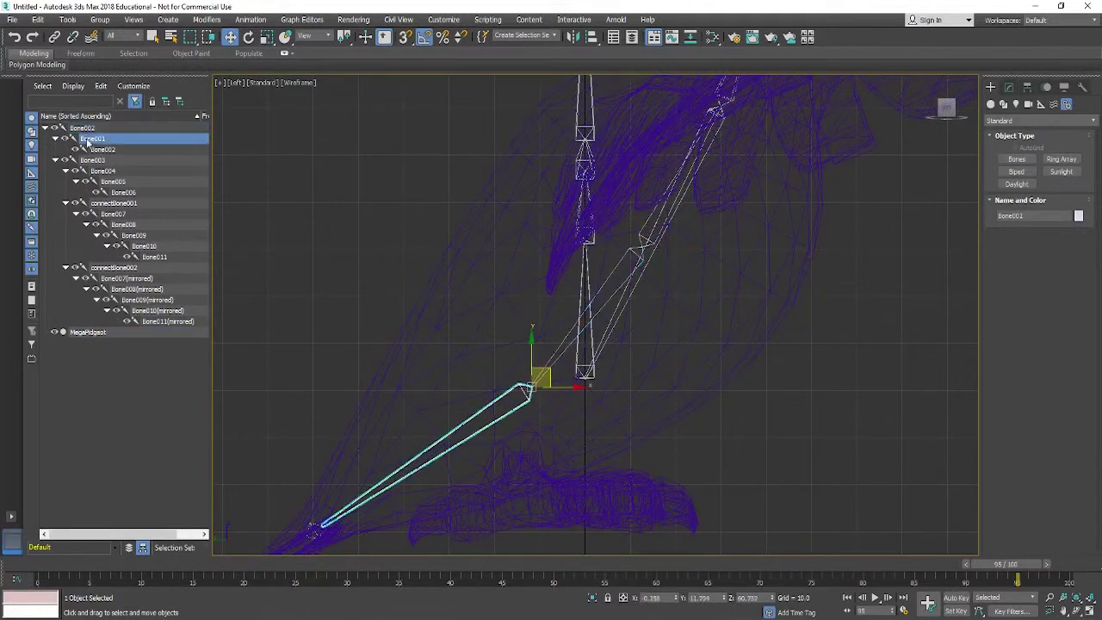
{"action": "left_click", "coordinate": [106, 150]}
{"action": "left_click", "coordinate": [89, 161]}
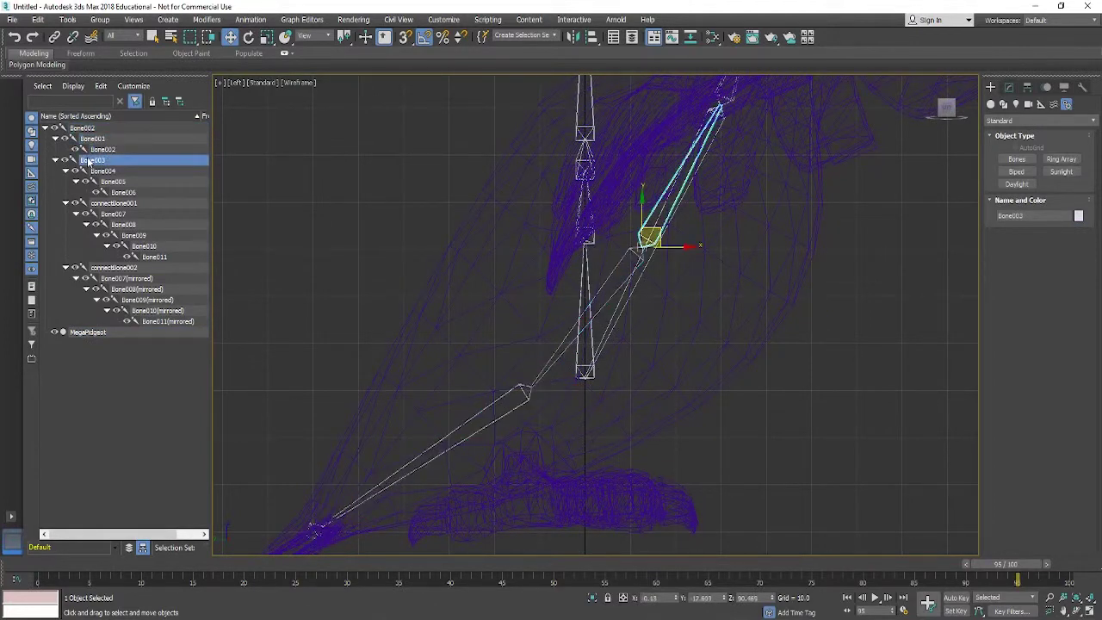
{"action": "left_click", "coordinate": [94, 171]}
{"action": "left_click", "coordinate": [119, 182]}
{"action": "left_click", "coordinate": [125, 192]}
Step: Check connectionBone001 and the wing bones Bone007 through Bone010
{"action": "left_click", "coordinate": [115, 203]}
{"action": "left_click", "coordinate": [108, 213]}
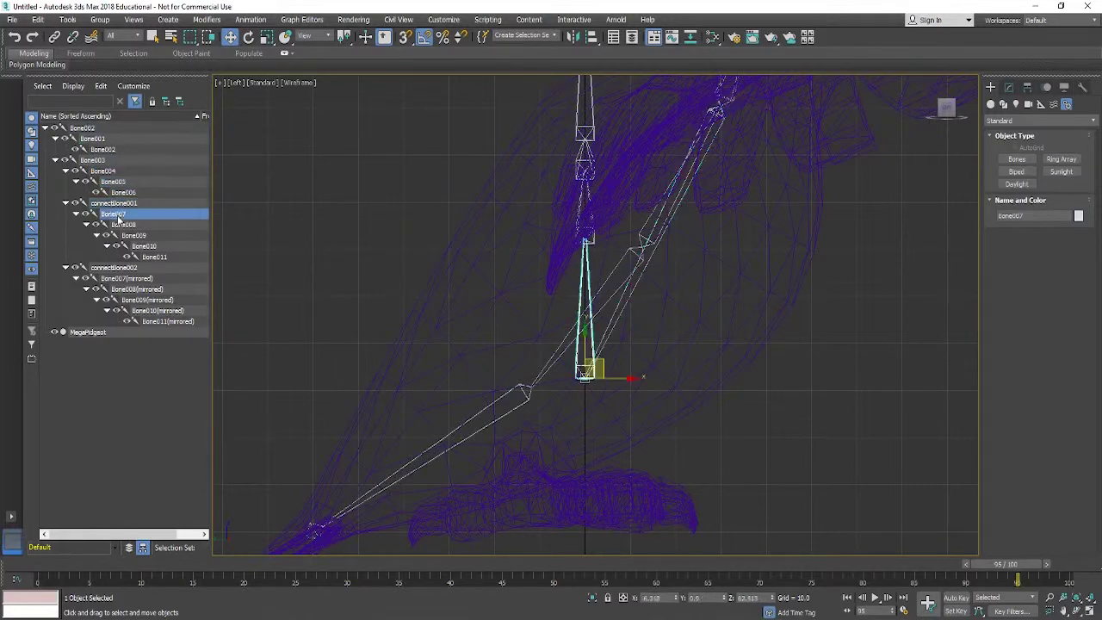
{"action": "left_click", "coordinate": [122, 225]}
{"action": "left_click", "coordinate": [127, 235]}
{"action": "left_click", "coordinate": [143, 247]}
{"action": "middle_click_drag", "start_coordinate": [835, 343], "coordinate": [861, 355], "text": "alt"}
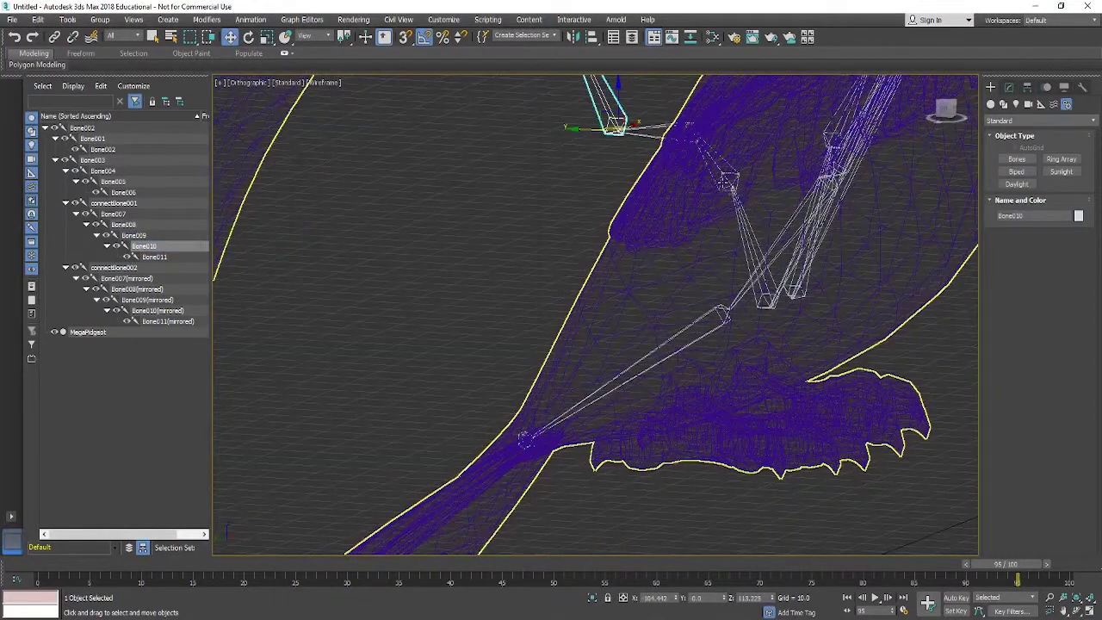
{"action": "left_click", "coordinate": [138, 236]}
{"action": "left_click", "coordinate": [124, 225]}
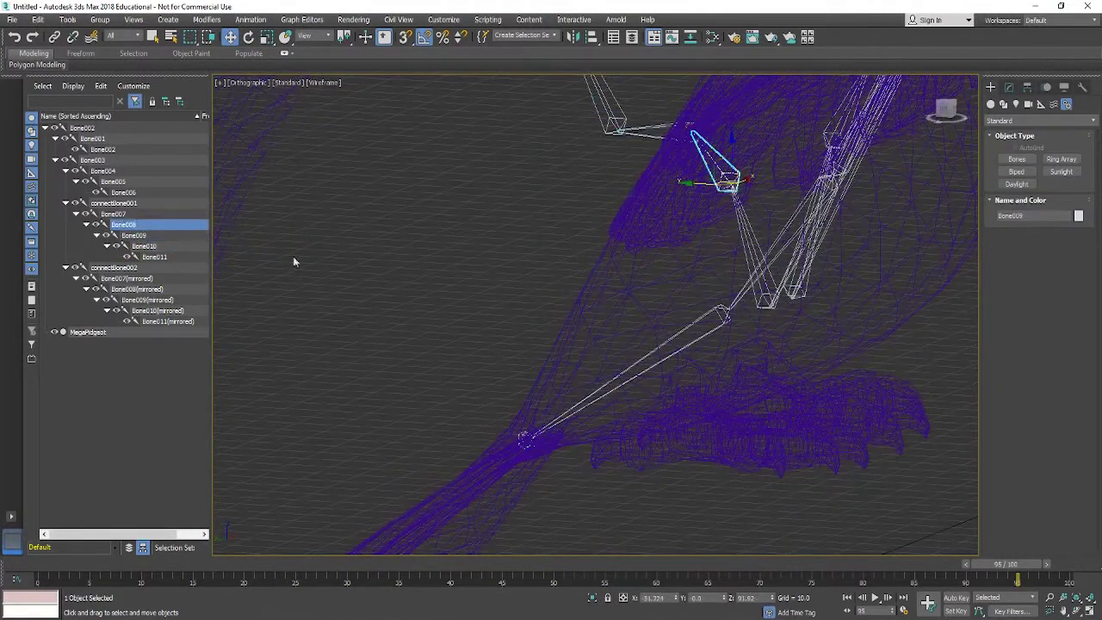
{"action": "mouse_move", "coordinate": [747, 283]}
{"action": "middle_mouse_down", "text": "alt"}
{"action": "mouse_move", "coordinate": [766, 289]}
{"action": "mouse_move", "coordinate": [754, 284]}
{"action": "middle_mouse_up", "text": "alt"}
{"action": "key", "text": "e"}
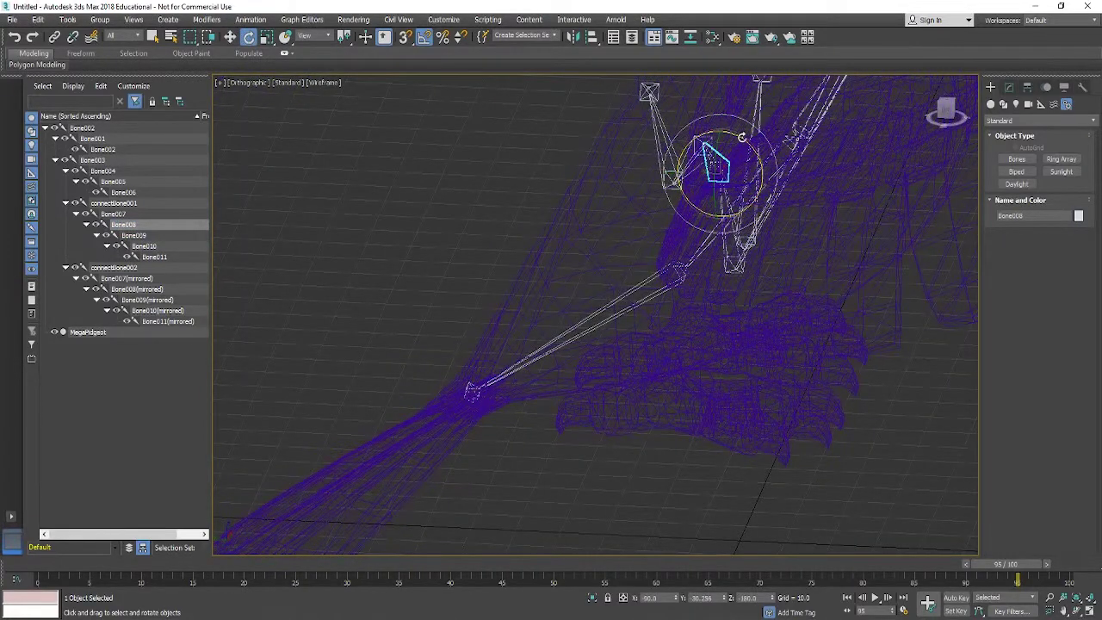
{"action": "left_click_drag", "start_coordinate": [736, 136], "coordinate": [751, 141]}
{"action": "middle_click_drag", "start_coordinate": [751, 141], "coordinate": [826, 271], "text": "alt"}
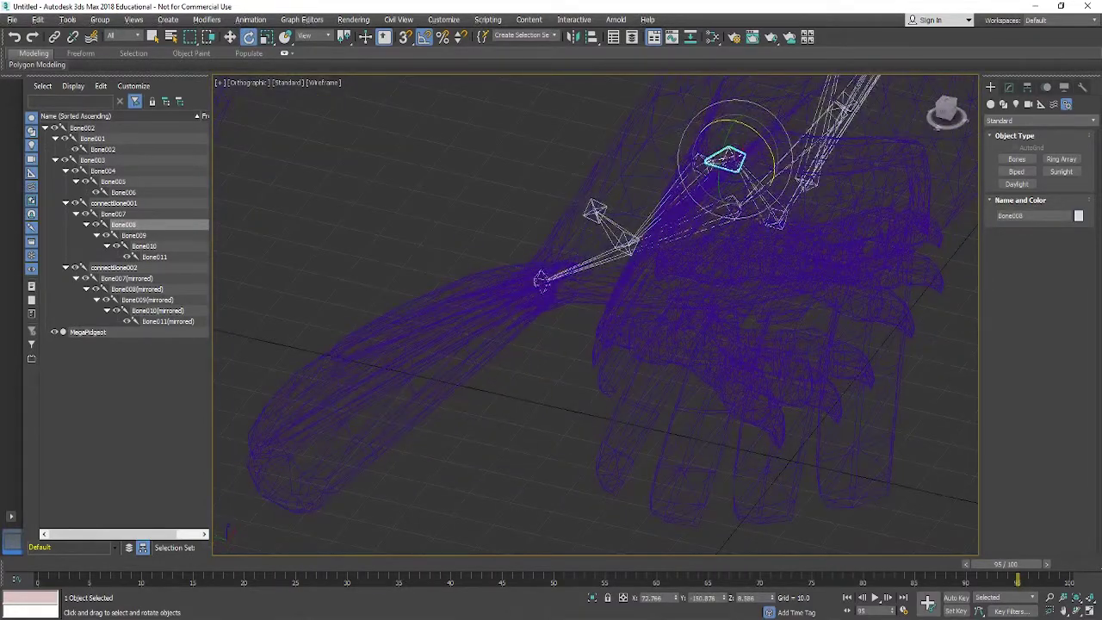
{"action": "key", "text": "F3"}
{"action": "mouse_move", "coordinate": [750, 228]}
{"action": "middle_mouse_down", "text": "alt"}
{"action": "mouse_move", "coordinate": [758, 245]}
{"action": "mouse_move", "coordinate": [753, 233]}
{"action": "middle_mouse_up", "text": "alt"}
{"action": "left_click_drag", "start_coordinate": [749, 127], "coordinate": [750, 130]}
{"action": "left_click", "coordinate": [133, 235]}
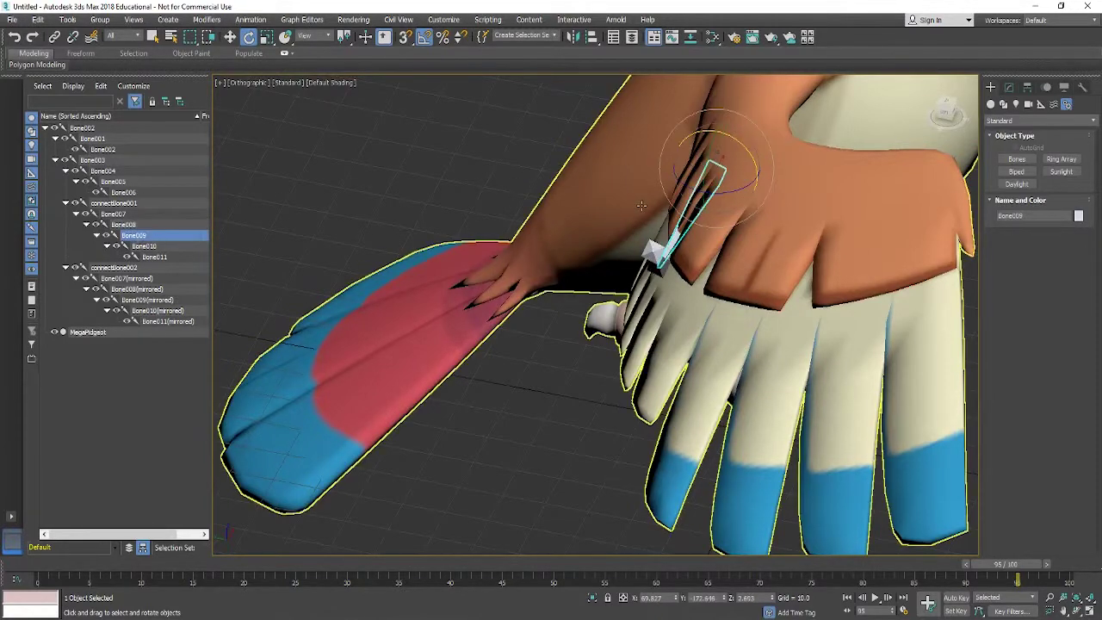
{"action": "middle_click_drag", "start_coordinate": [672, 224], "coordinate": [755, 211], "text": "alt"}
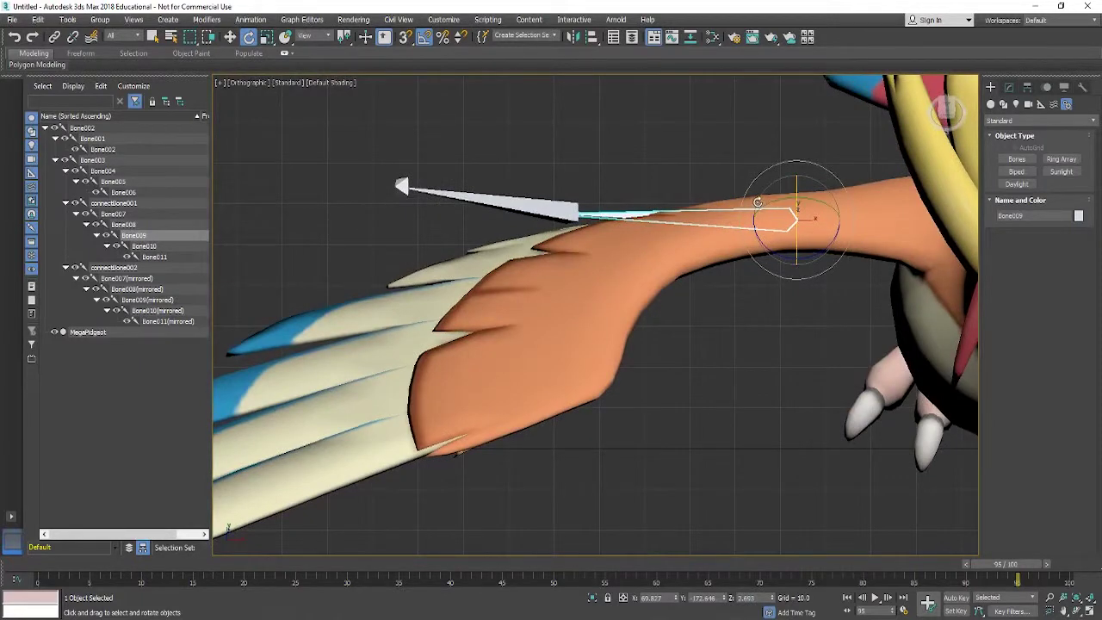
{"action": "left_click_drag", "start_coordinate": [757, 203], "coordinate": [758, 255]}
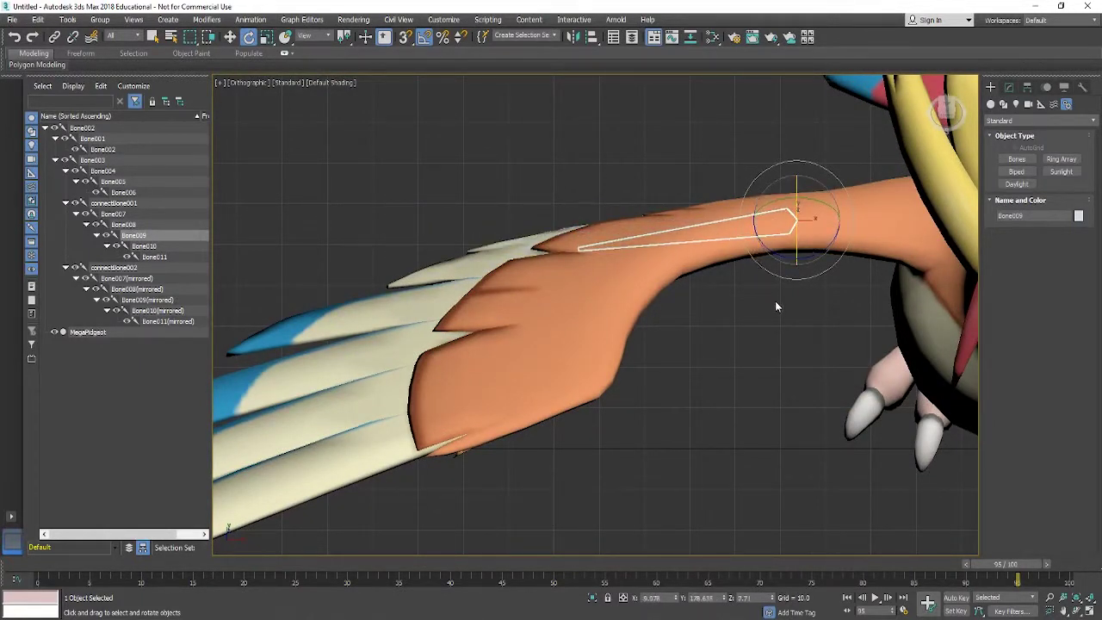
{"action": "middle_click_drag", "start_coordinate": [762, 250], "coordinate": [799, 231], "text": "alt"}
{"action": "left_click_drag", "start_coordinate": [779, 234], "coordinate": [775, 244]}
{"action": "middle_click_drag", "start_coordinate": [774, 243], "coordinate": [725, 274], "text": "alt"}
{"action": "left_click_drag", "start_coordinate": [749, 245], "coordinate": [745, 229]}
{"action": "middle_click_drag", "start_coordinate": [744, 229], "coordinate": [793, 278], "text": "alt"}
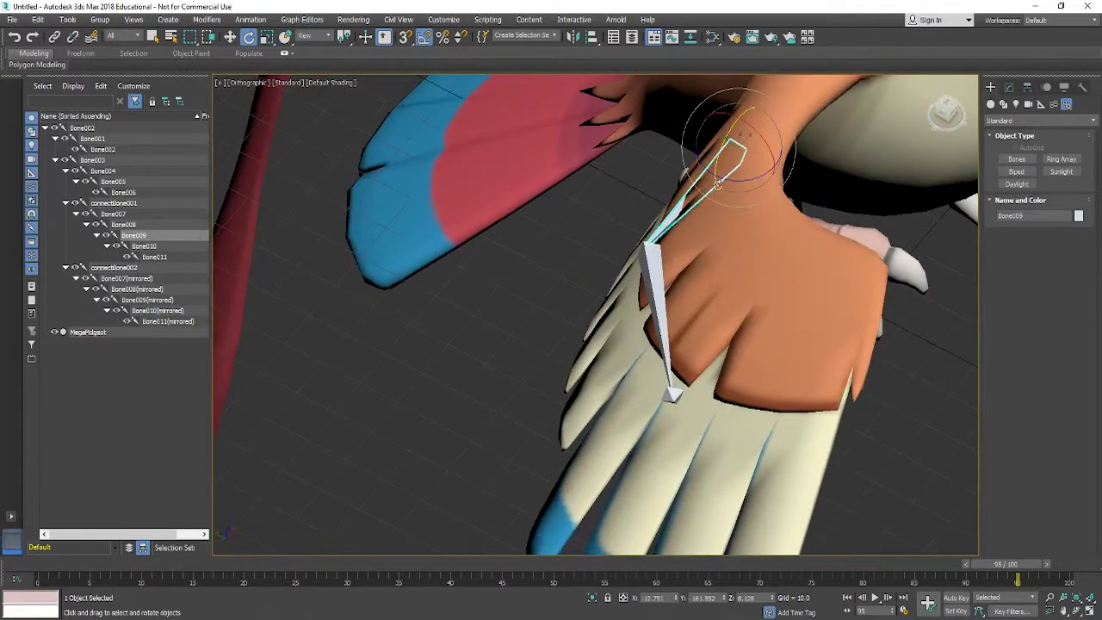
{"action": "middle_click_drag", "start_coordinate": [730, 178], "coordinate": [708, 217], "text": "alt"}
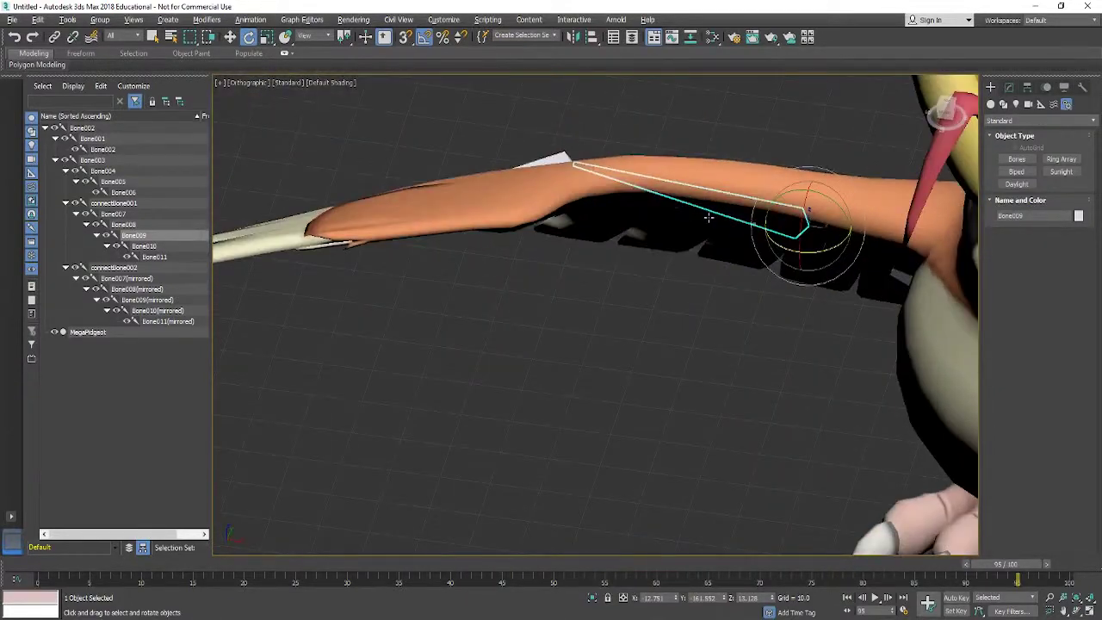
{"action": "left_click", "coordinate": [145, 246]}
{"action": "mouse_move", "coordinate": [477, 264]}
{"action": "middle_mouse_down", "text": "alt"}
{"action": "mouse_move", "coordinate": [463, 253]}
{"action": "mouse_move", "coordinate": [461, 208]}
{"action": "mouse_move", "coordinate": [458, 261]}
{"action": "middle_mouse_up", "text": "alt"}
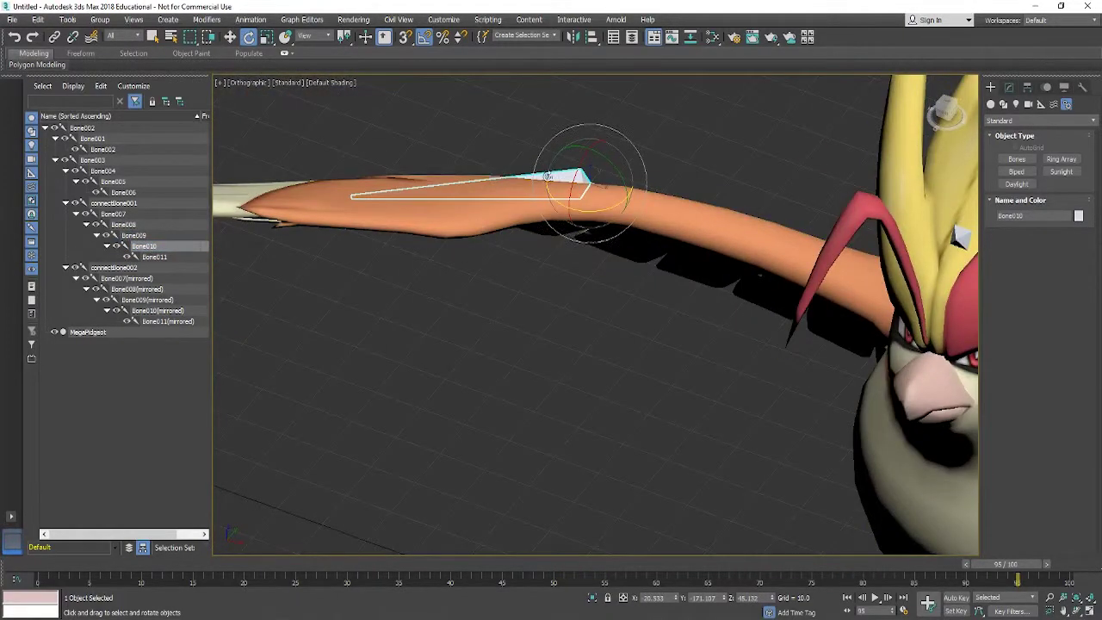
{"action": "middle_click_drag", "start_coordinate": [567, 297], "coordinate": [527, 336], "text": "alt"}
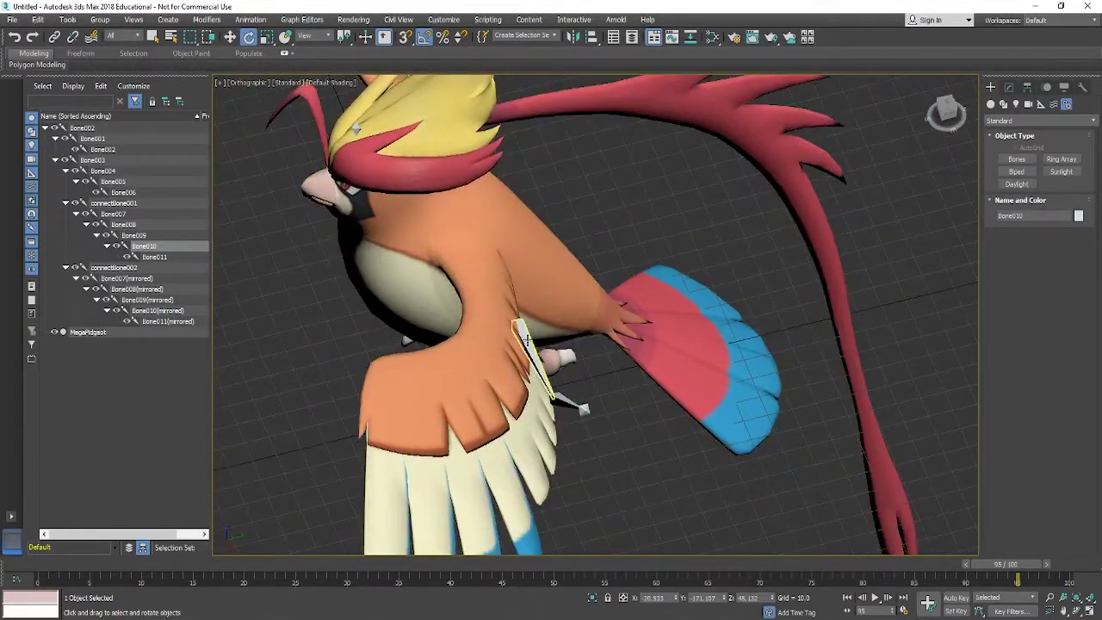
Step: Roll Bone009(mirrored) 5° on X, undoing an unwanted 18° rotation first
{"action": "left_click", "coordinate": [527, 336]}
{"action": "left_click_drag", "start_coordinate": [548, 343], "coordinate": [545, 345]}
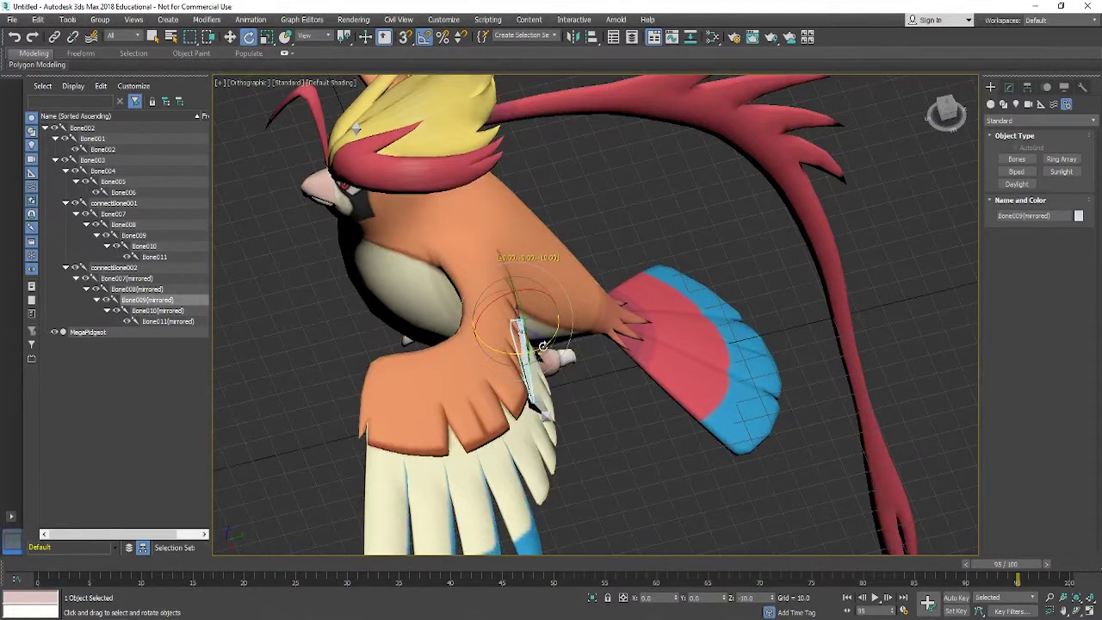
{"action": "key", "text": "ctrl+z"}
{"action": "left_click_drag", "start_coordinate": [492, 306], "coordinate": [481, 305]}
{"action": "middle_click_drag", "start_coordinate": [481, 306], "coordinate": [501, 383], "text": "alt"}
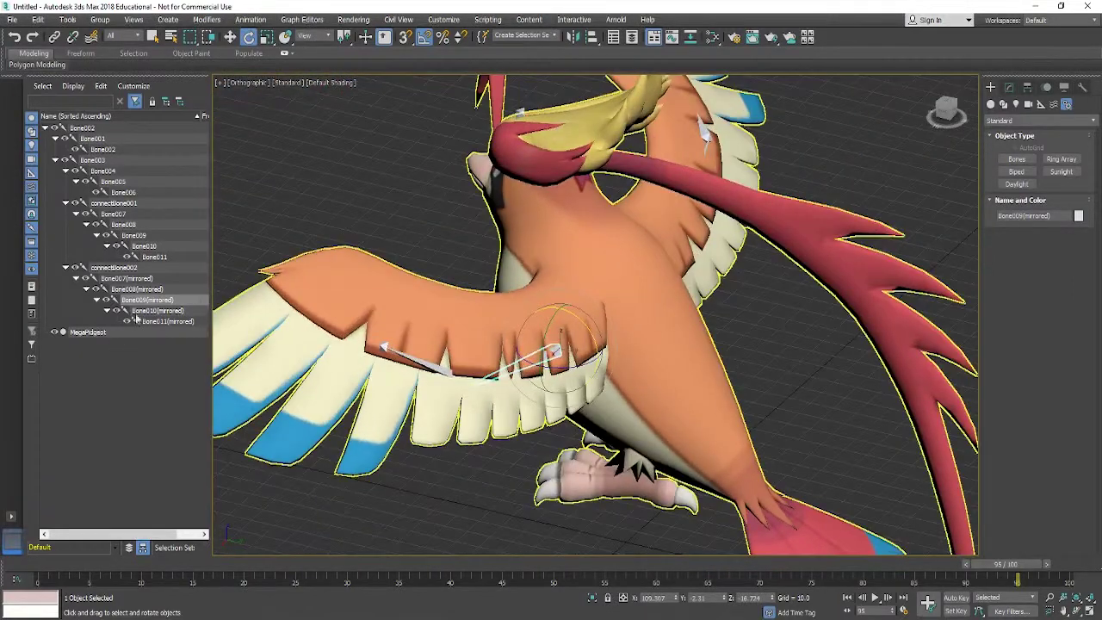
Step: Roll Bone010(mirrored) 5° on X, orbiting to check it sits inside the wing
{"action": "left_click", "coordinate": [144, 311]}
{"action": "middle_click_drag", "start_coordinate": [416, 387], "coordinate": [442, 387], "text": "alt"}
{"action": "left_click_drag", "start_coordinate": [442, 387], "coordinate": [441, 390]}
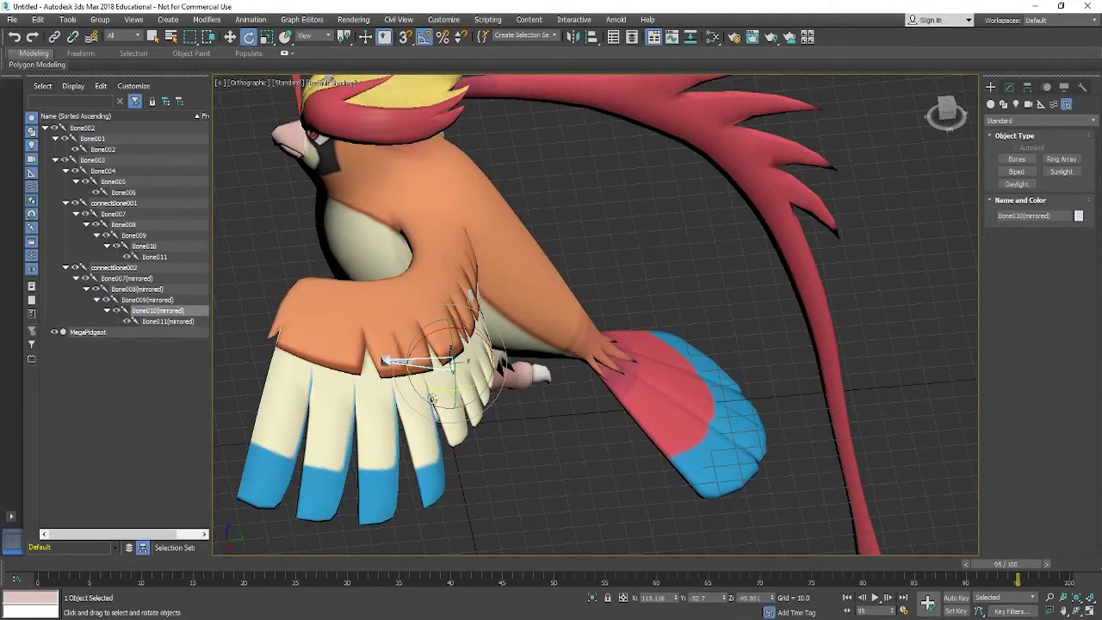
{"action": "middle_click_drag", "start_coordinate": [442, 389], "coordinate": [442, 333], "text": "alt"}
{"action": "left_click_drag", "start_coordinate": [441, 332], "coordinate": [443, 335]}
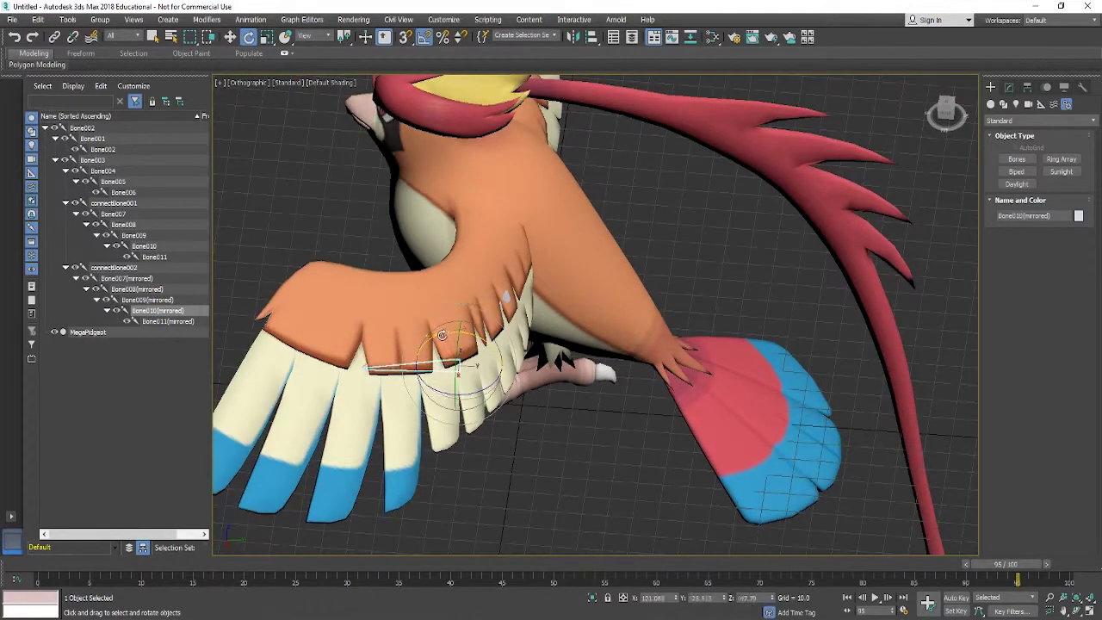
{"action": "middle_click_drag", "start_coordinate": [441, 335], "coordinate": [801, 449], "text": "alt"}
Step: Add every bone of the Bone002 hierarchy to MegaPidgeot's Skin modifier
{"action": "key", "text": "z"}
{"action": "left_click", "coordinate": [88, 333]}
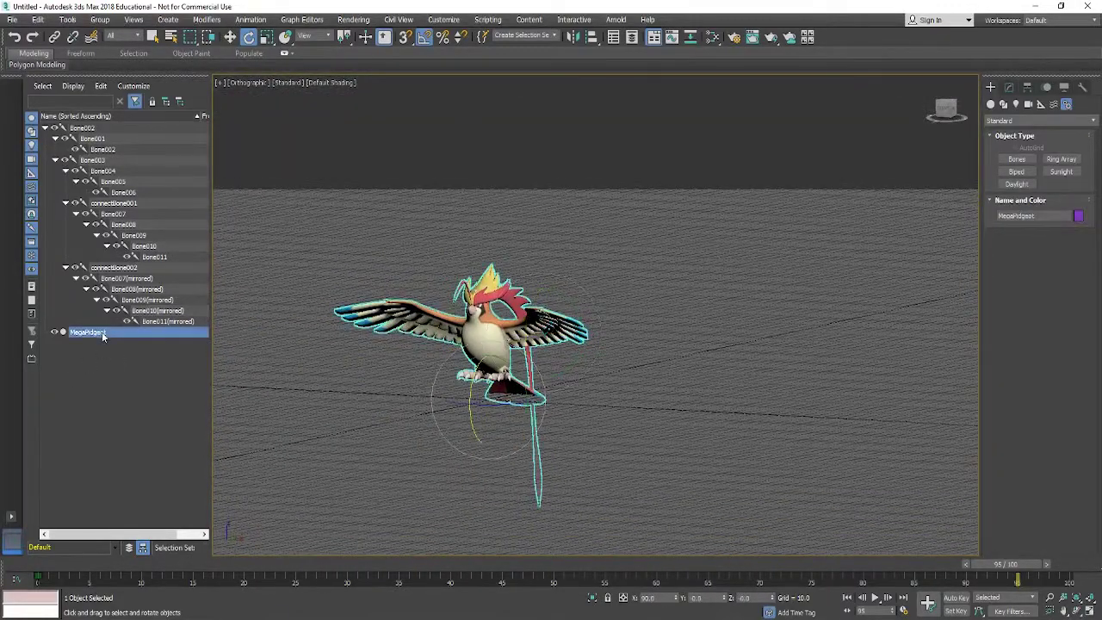
{"action": "left_click", "coordinate": [1009, 87]}
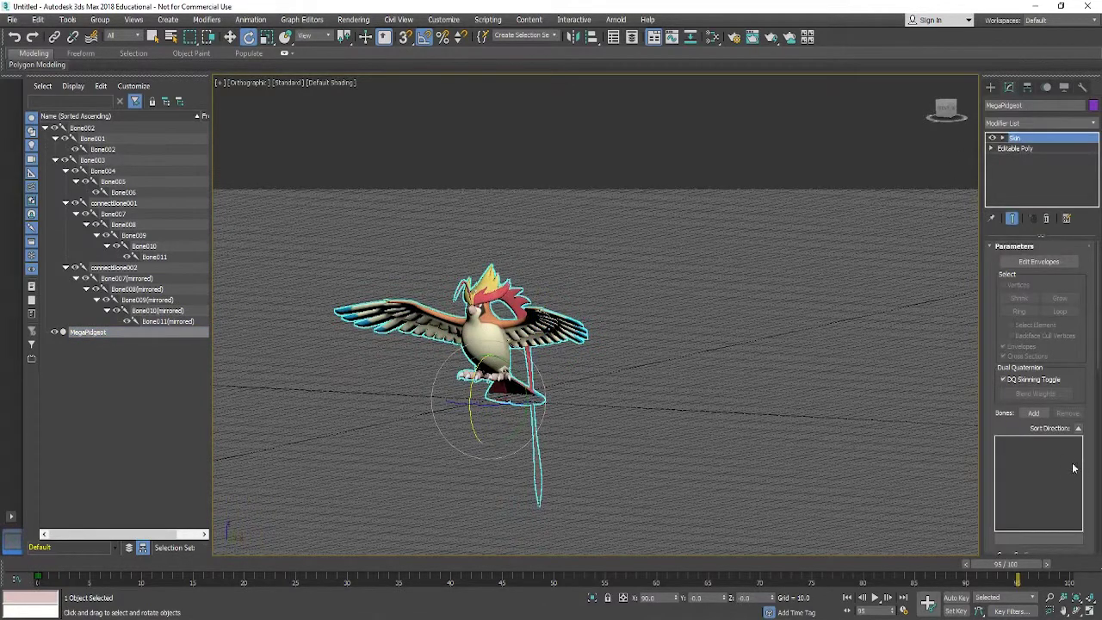
{"action": "left_click", "coordinate": [1034, 414]}
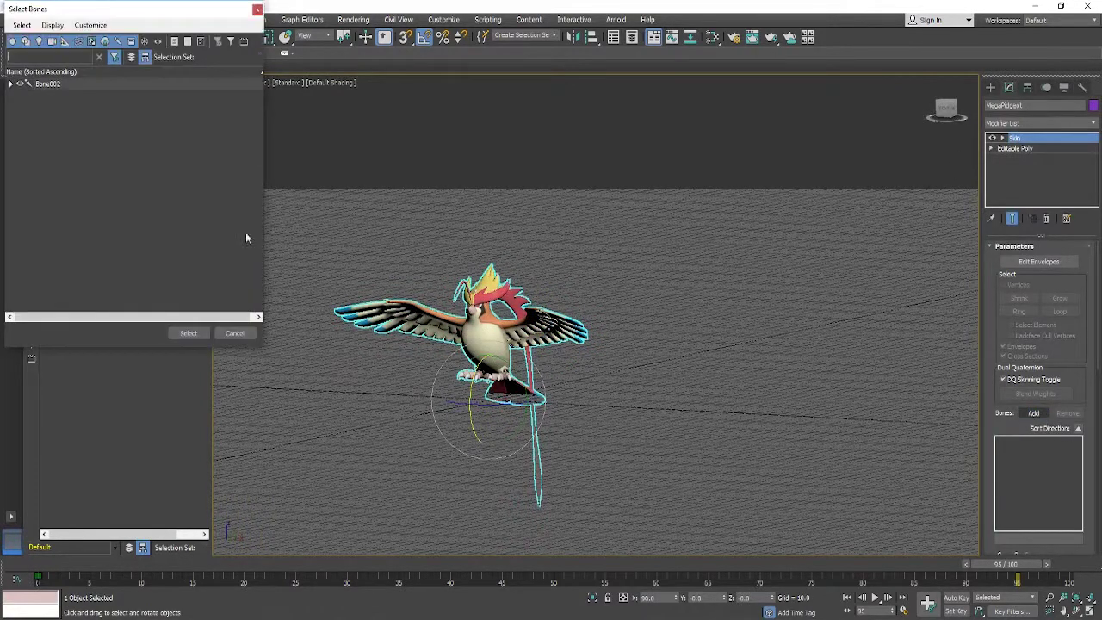
{"action": "left_click", "coordinate": [10, 84]}
{"action": "key", "text": "ctrl+a"}
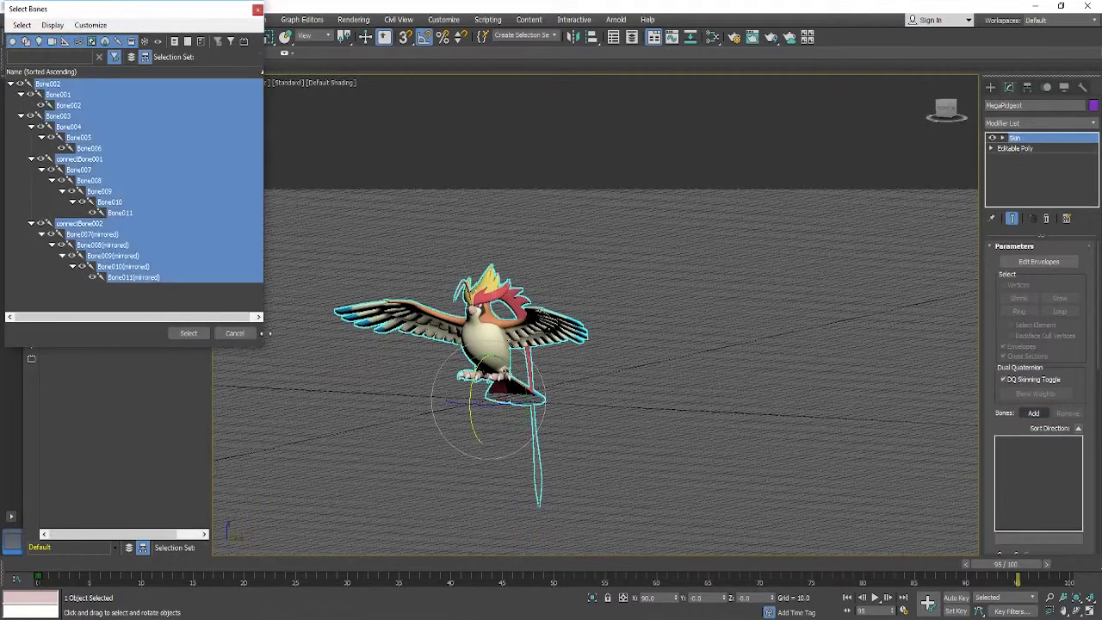
{"action": "left_click", "coordinate": [189, 333]}
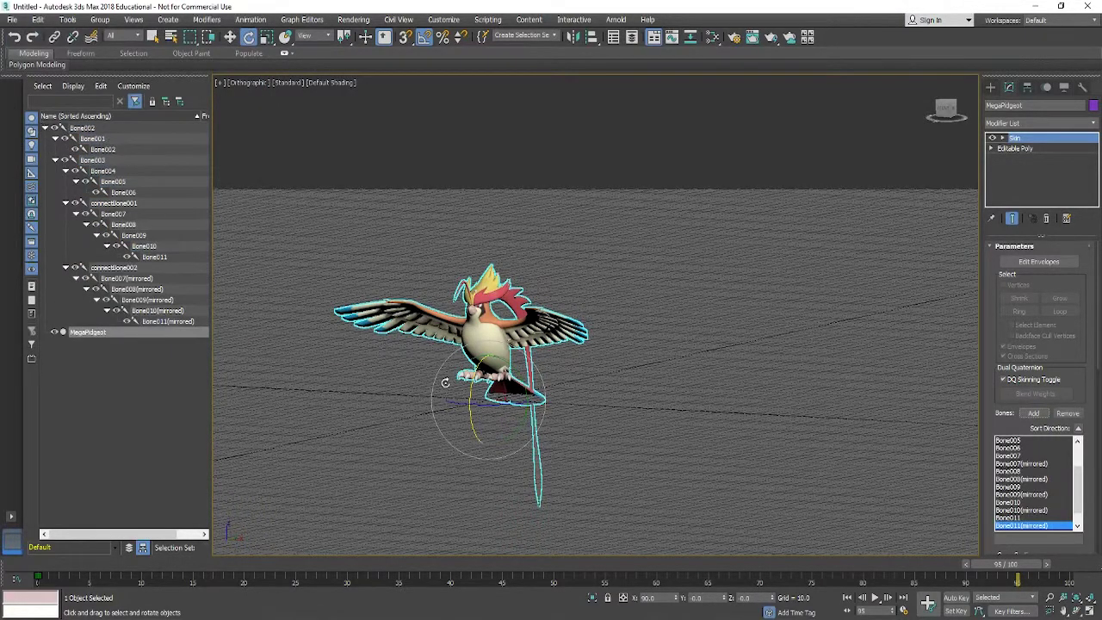
{"action": "middle_click_drag", "start_coordinate": [445, 382], "coordinate": [527, 396], "text": "alt"}
{"action": "scroll", "coordinate": [487, 409], "scroll_direction": "up", "scroll_amount": 5}
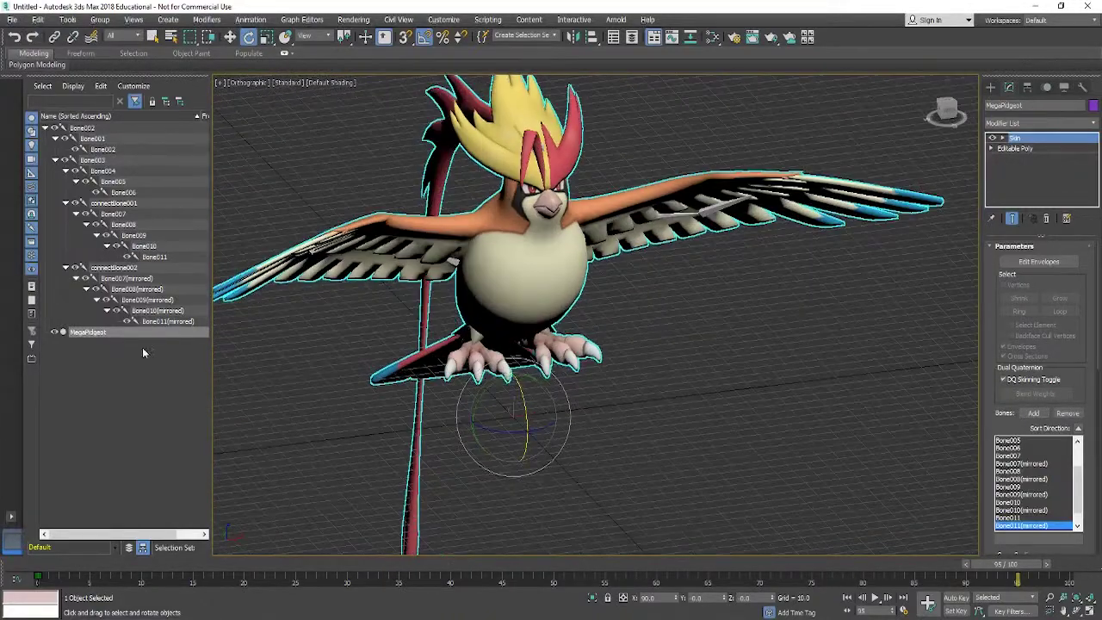
Step: Rotate the mirrored Bone011, Bone010 (15°) and Bone009 (20°) to test the right wing's skinning
{"action": "left_click", "coordinate": [168, 321]}
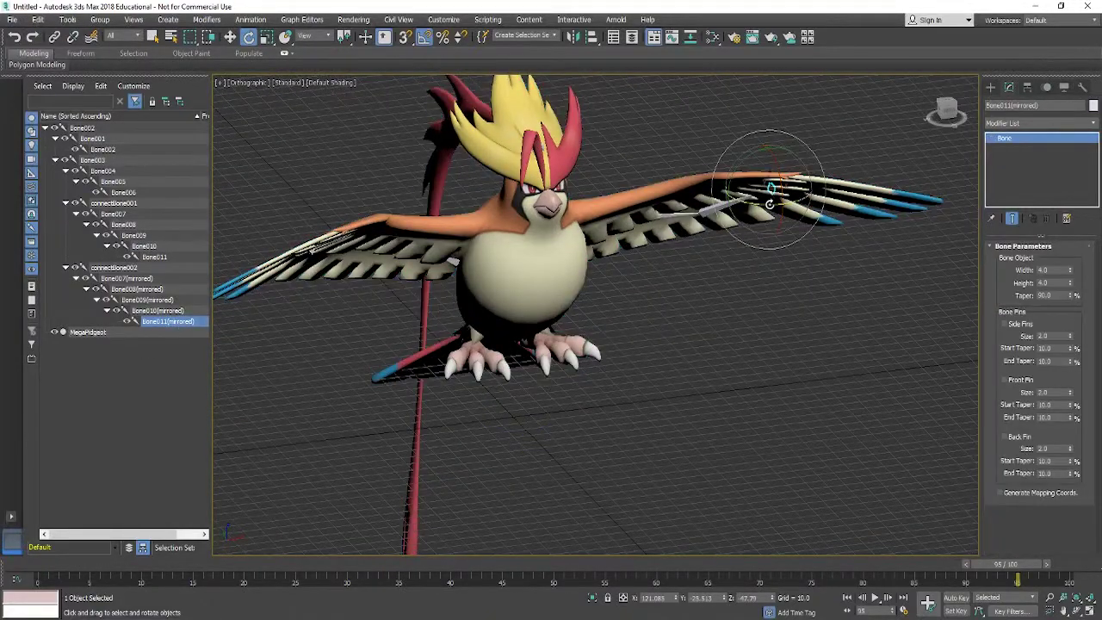
{"action": "left_click_drag", "start_coordinate": [766, 205], "coordinate": [797, 253]}
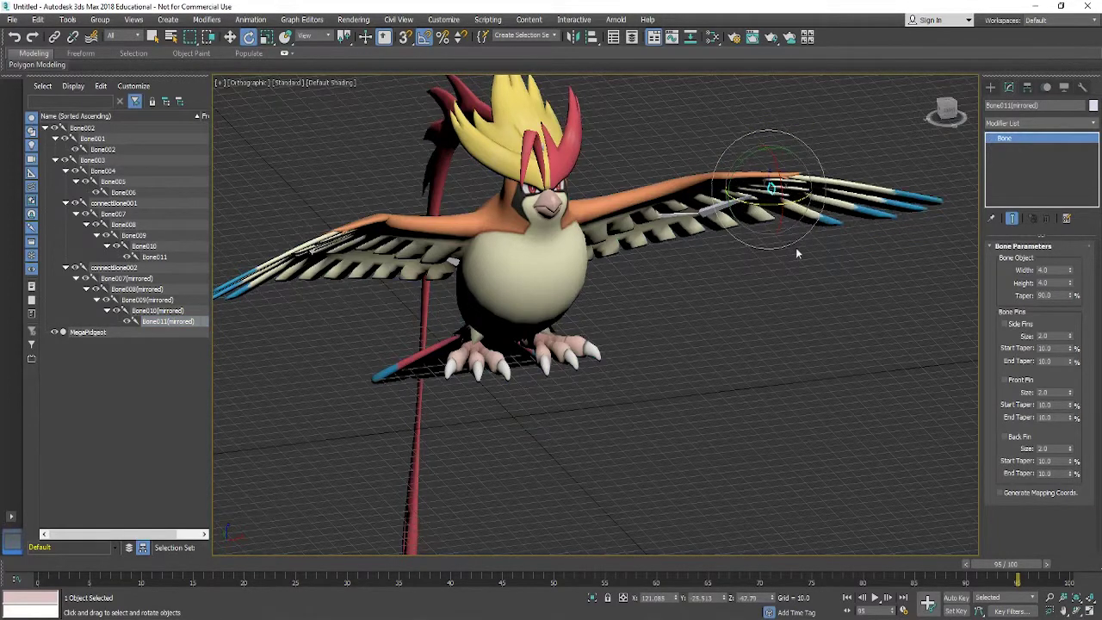
{"action": "left_click", "coordinate": [138, 311]}
{"action": "left_click_drag", "start_coordinate": [705, 193], "coordinate": [699, 225]}
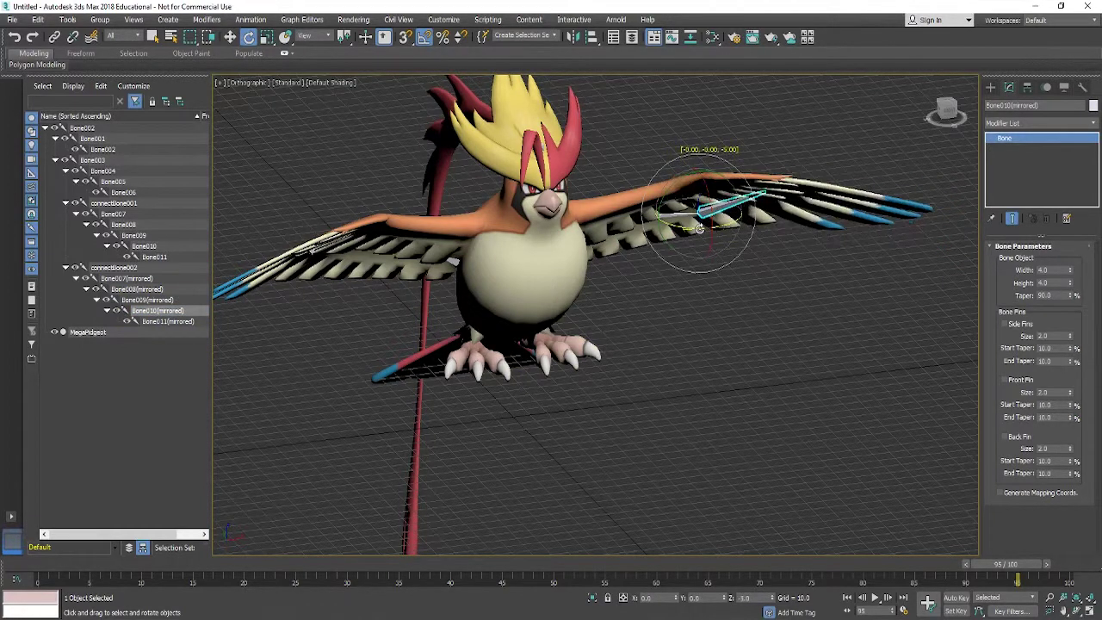
{"action": "left_click", "coordinate": [168, 299]}
{"action": "left_click_drag", "start_coordinate": [615, 234], "coordinate": [620, 200]}
{"action": "middle_click_drag", "start_coordinate": [622, 207], "coordinate": [668, 310], "text": "alt"}
Step: Walk down the bone chain to head bone Bone005 and rotate it to test the head's skinning
{"action": "left_click", "coordinate": [90, 128]}
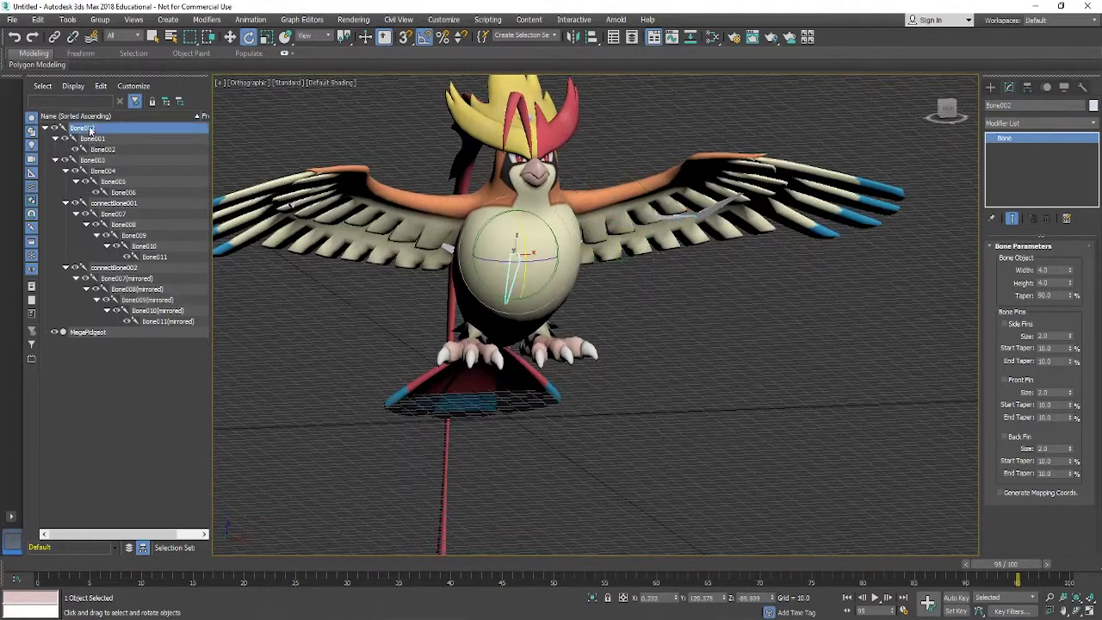
{"action": "left_click", "coordinate": [92, 139]}
{"action": "left_click", "coordinate": [96, 150]}
{"action": "left_click", "coordinate": [95, 160]}
{"action": "left_click", "coordinate": [100, 171]}
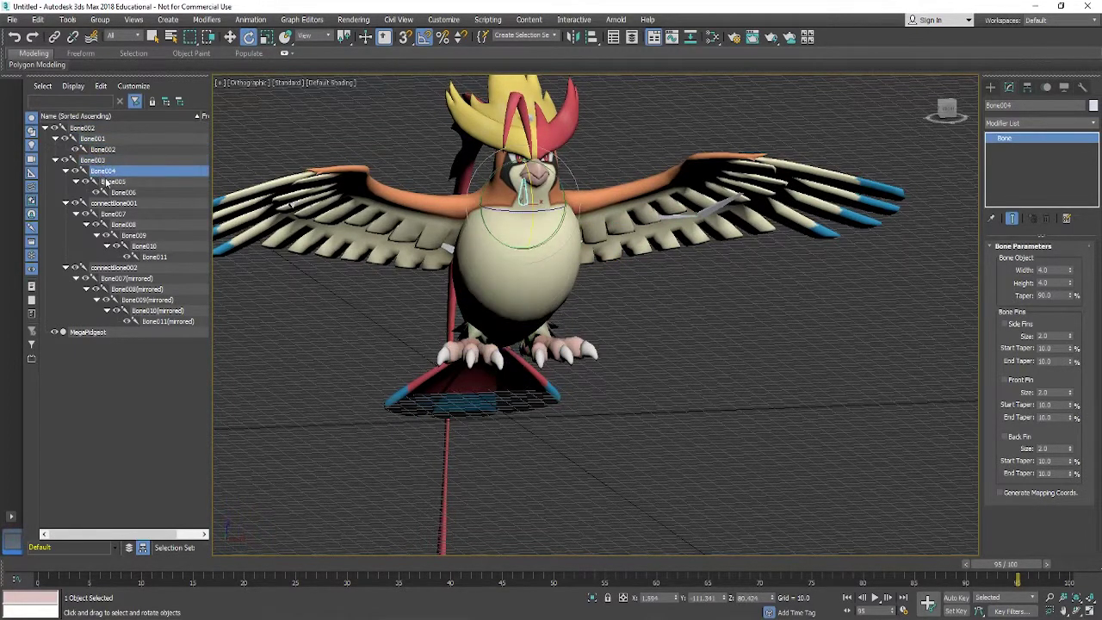
{"action": "left_click", "coordinate": [111, 183]}
{"action": "mouse_move", "coordinate": [496, 183]}
{"action": "left_mouse_down"}
{"action": "mouse_move", "coordinate": [548, 187]}
{"action": "mouse_move", "coordinate": [514, 191]}
{"action": "left_mouse_up"}
Step: Frame the whole bird, return to frame 0 and switch on Auto Key
{"action": "scroll", "coordinate": [513, 191], "scroll_direction": "up", "scroll_amount": 2}
{"action": "scroll", "coordinate": [551, 284], "scroll_direction": "down", "scroll_amount": 5}
{"action": "middle_click_drag", "start_coordinate": [586, 327], "coordinate": [517, 445]}
{"action": "left_click_drag", "start_coordinate": [1004, 566], "coordinate": [38, 565]}
{"action": "left_click", "coordinate": [955, 597]}
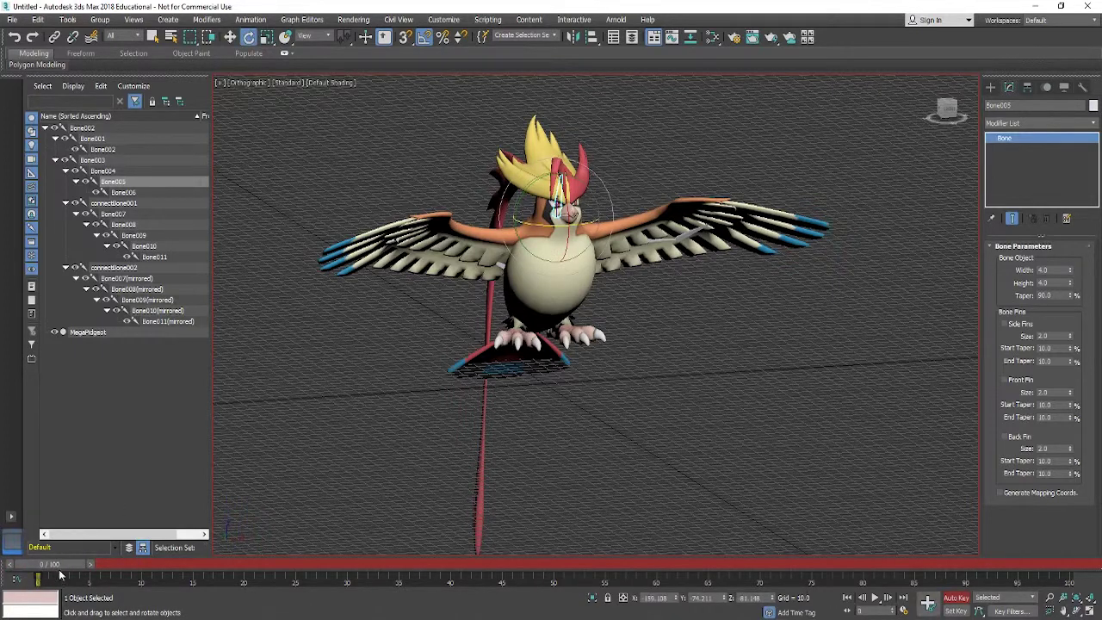
Step: At frame 50, rotate Bone005 to tilt the head back
{"action": "left_click_drag", "start_coordinate": [53, 564], "coordinate": [527, 564]}
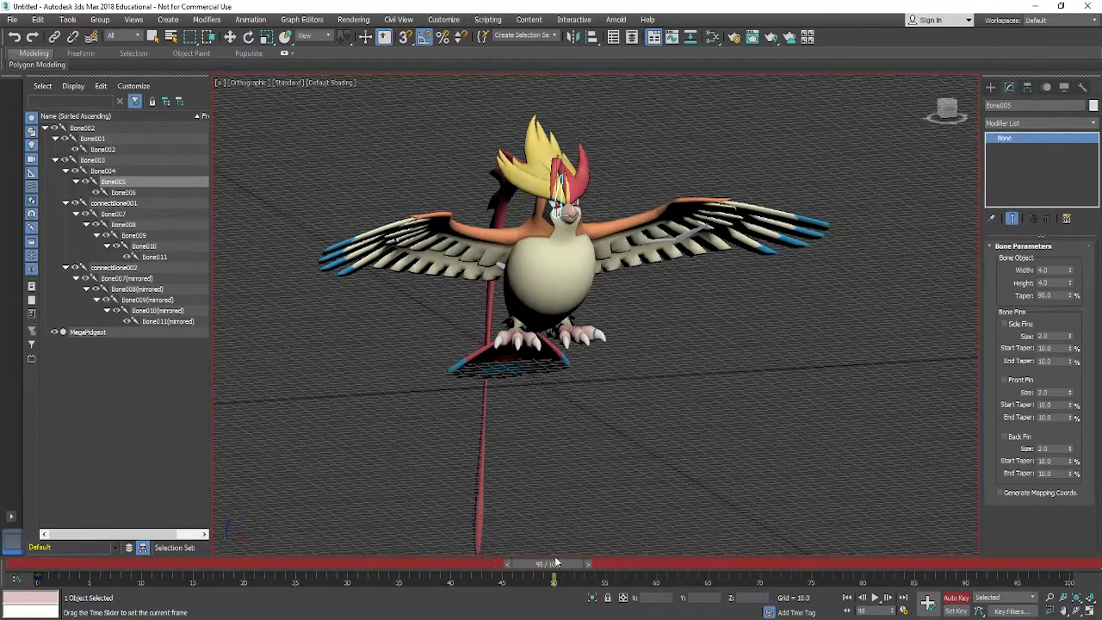
{"action": "key", "text": "e"}
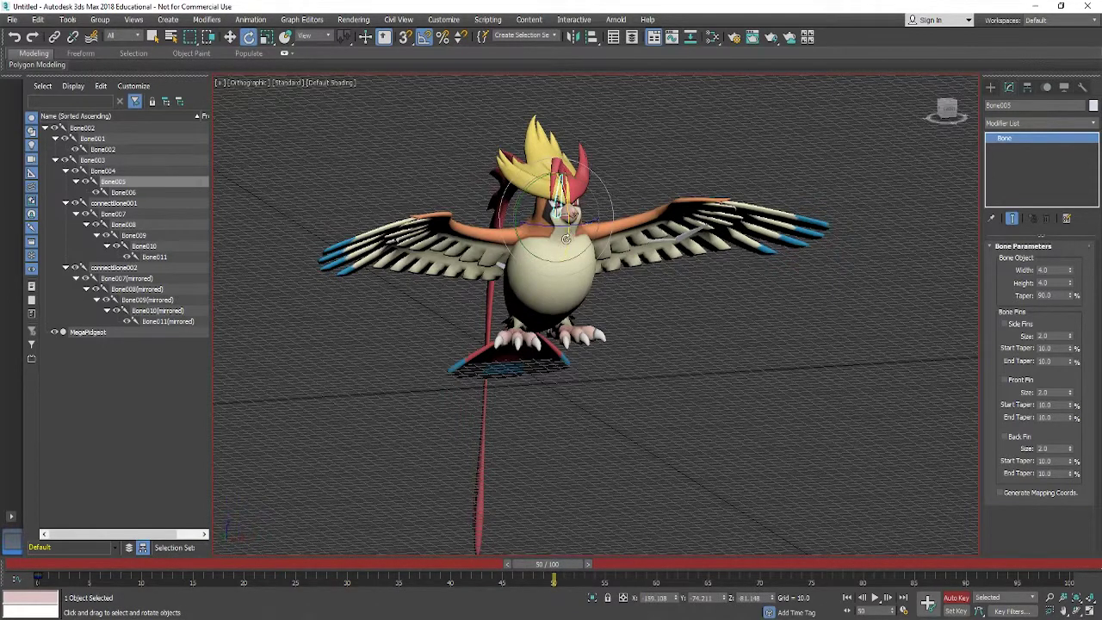
{"action": "left_click_drag", "start_coordinate": [566, 238], "coordinate": [566, 227]}
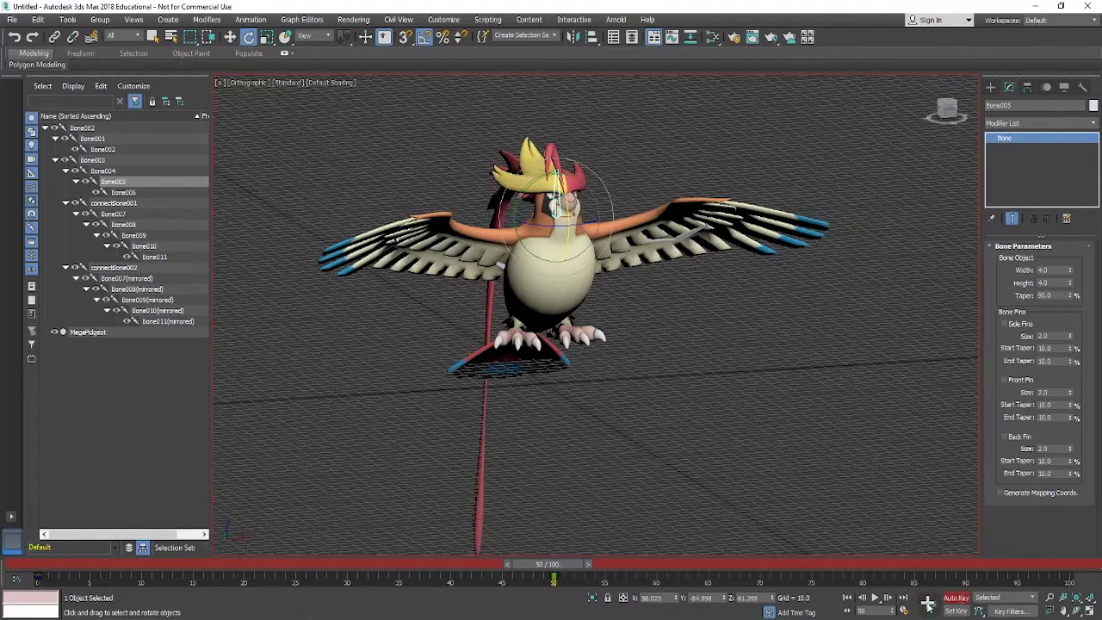
Step: Copy the frame 0 key to frame 100, play the head animation, then turn Auto Key off
{"action": "left_click_drag", "start_coordinate": [554, 568], "coordinate": [1068, 568]}
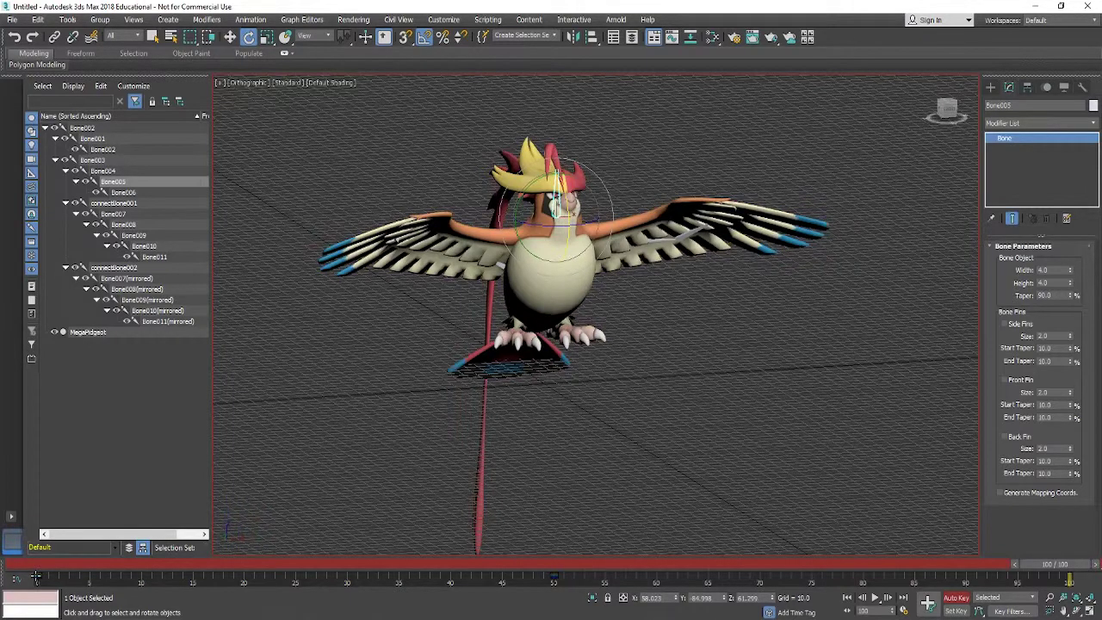
{"action": "left_click_drag", "start_coordinate": [37, 575], "coordinate": [367, 575], "text": "shift"}
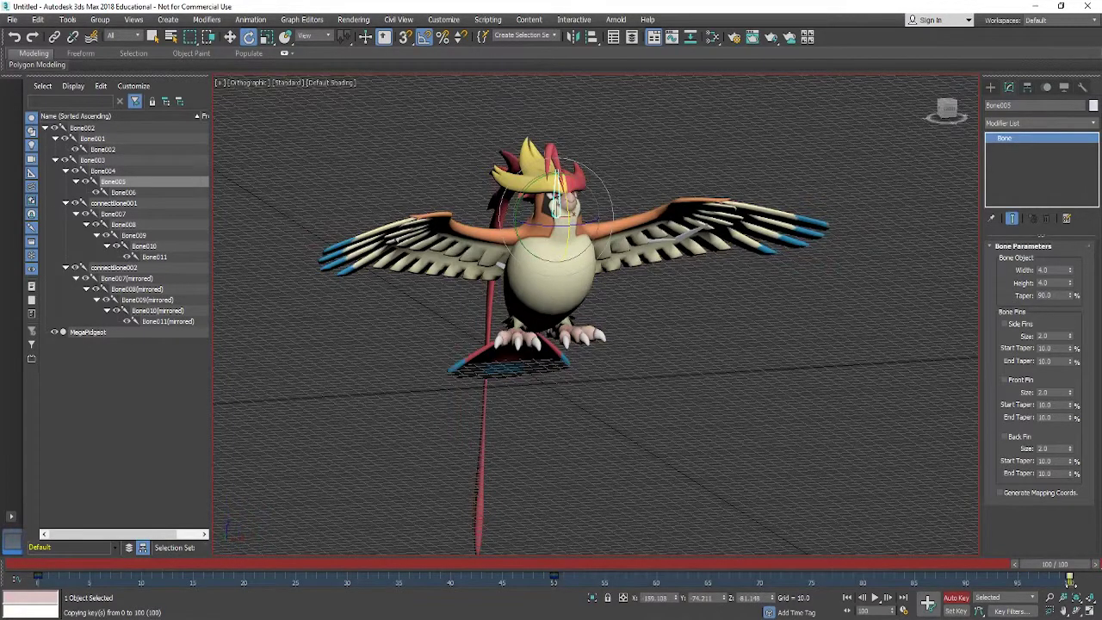
{"action": "left_click_drag", "start_coordinate": [1056, 564], "coordinate": [35, 570]}
{"action": "key", "text": "e"}
{"action": "left_click", "coordinate": [876, 598]}
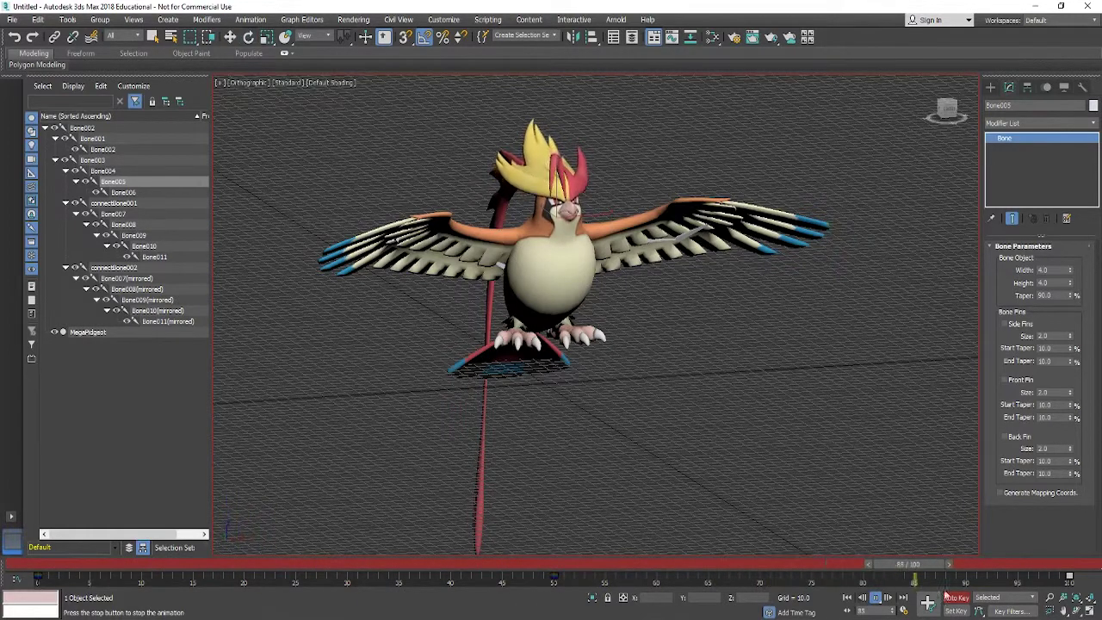
{"action": "left_click", "coordinate": [955, 597]}
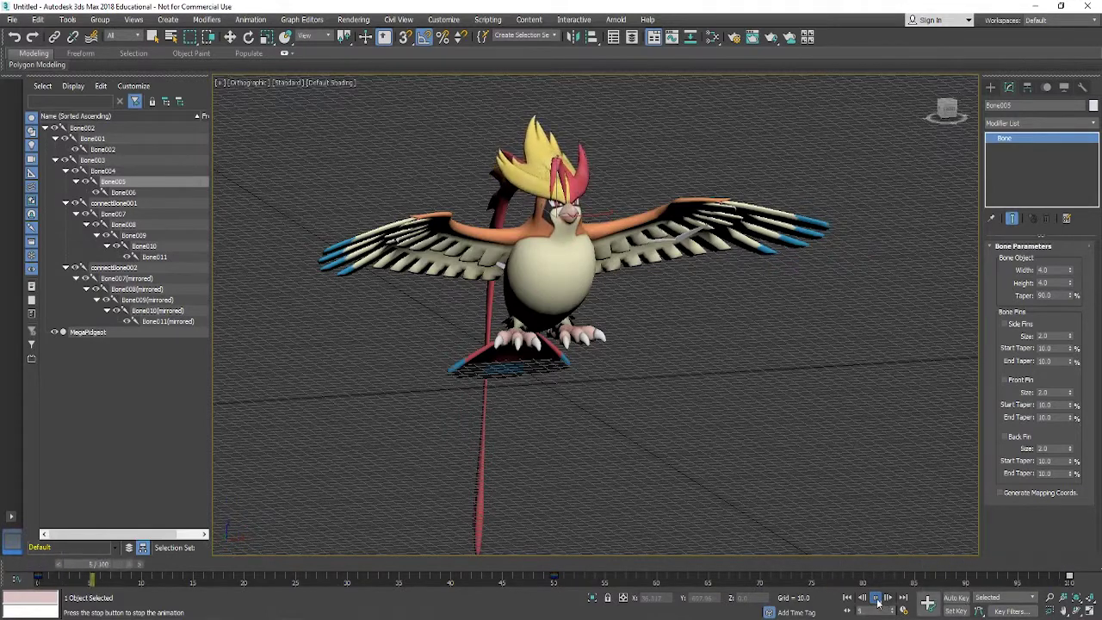
Step: Stop playback, select Bone008(mirrored) and trial-rotate the right wing by -5° and back
{"action": "left_click", "coordinate": [875, 597]}
{"action": "key", "text": "e"}
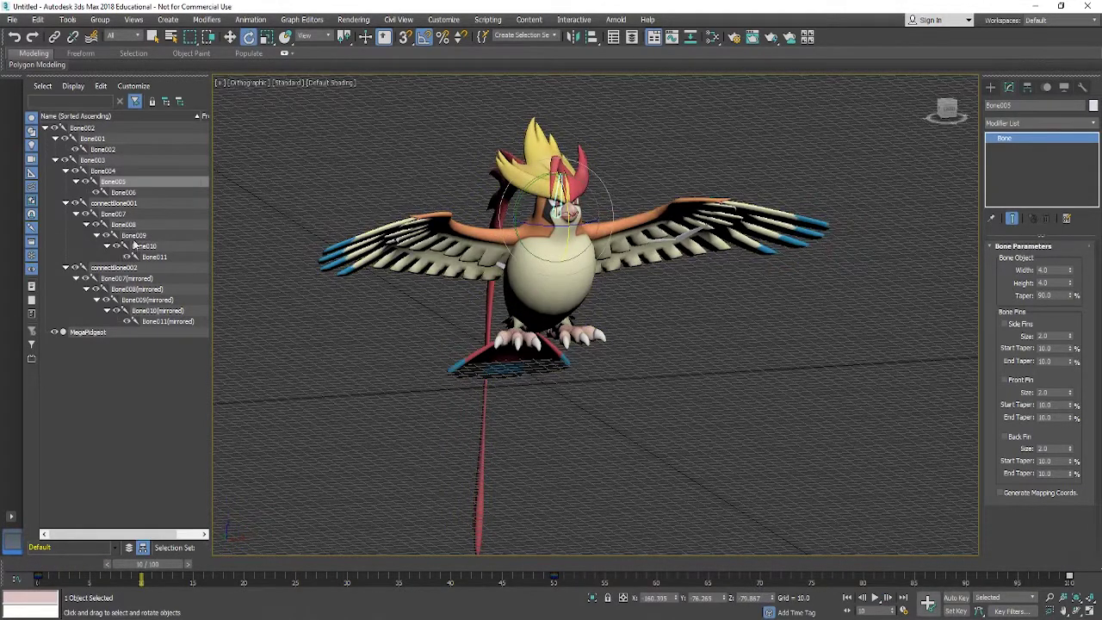
{"action": "left_click", "coordinate": [136, 278]}
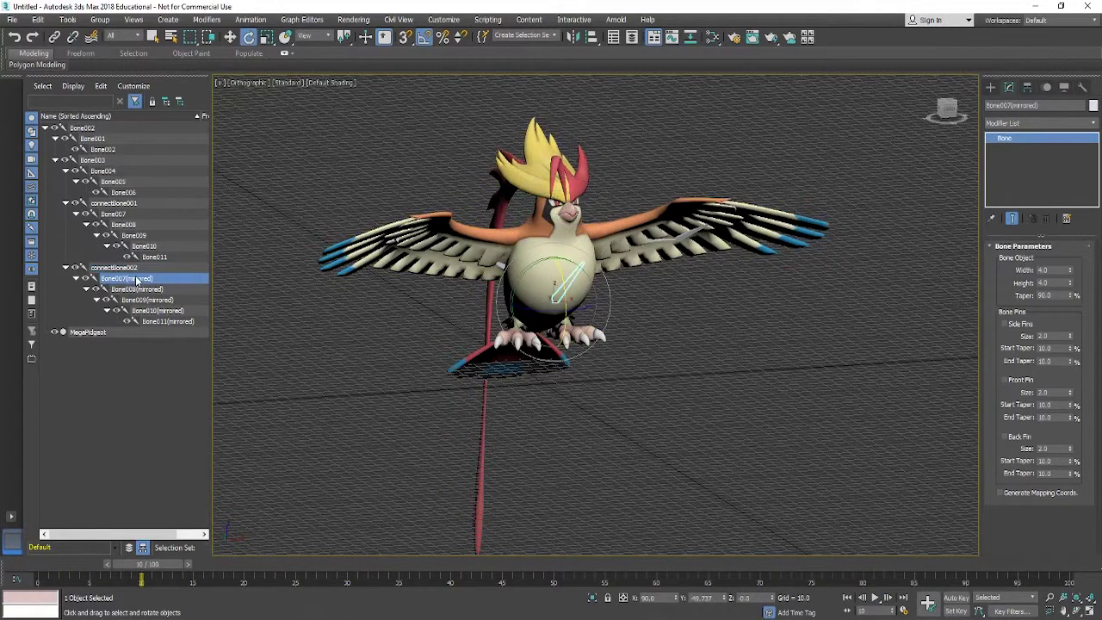
{"action": "left_click", "coordinate": [138, 290]}
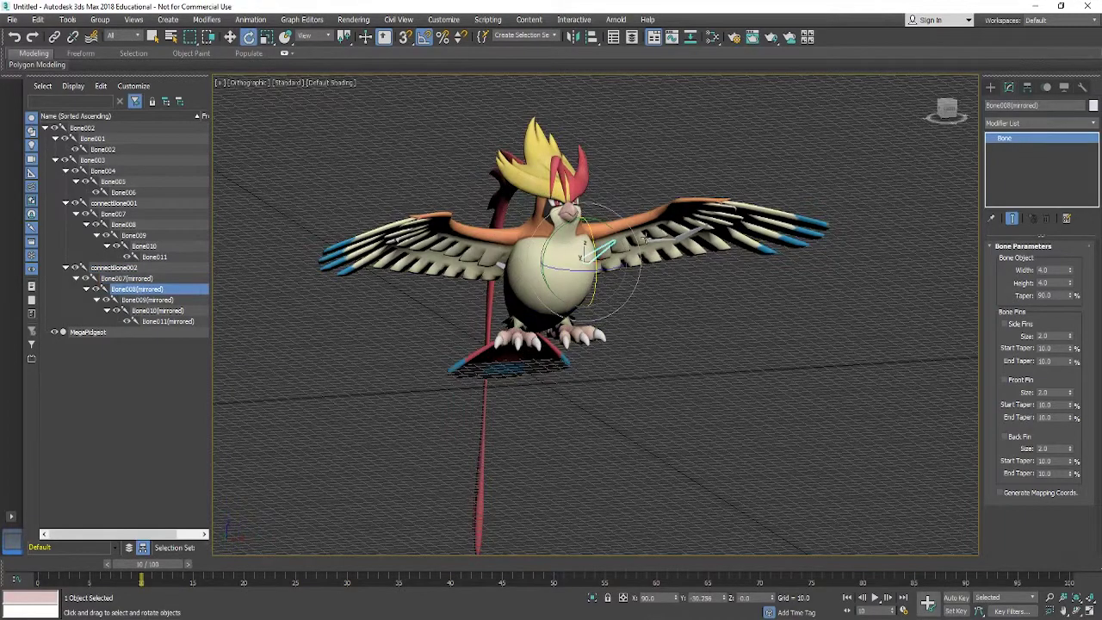
{"action": "mouse_move", "coordinate": [674, 303]}
{"action": "middle_mouse_down", "text": "alt"}
{"action": "mouse_move", "coordinate": [637, 310]}
{"action": "mouse_move", "coordinate": [653, 298]}
{"action": "middle_mouse_up", "text": "alt"}
{"action": "left_click_drag", "start_coordinate": [588, 272], "coordinate": [575, 268]}
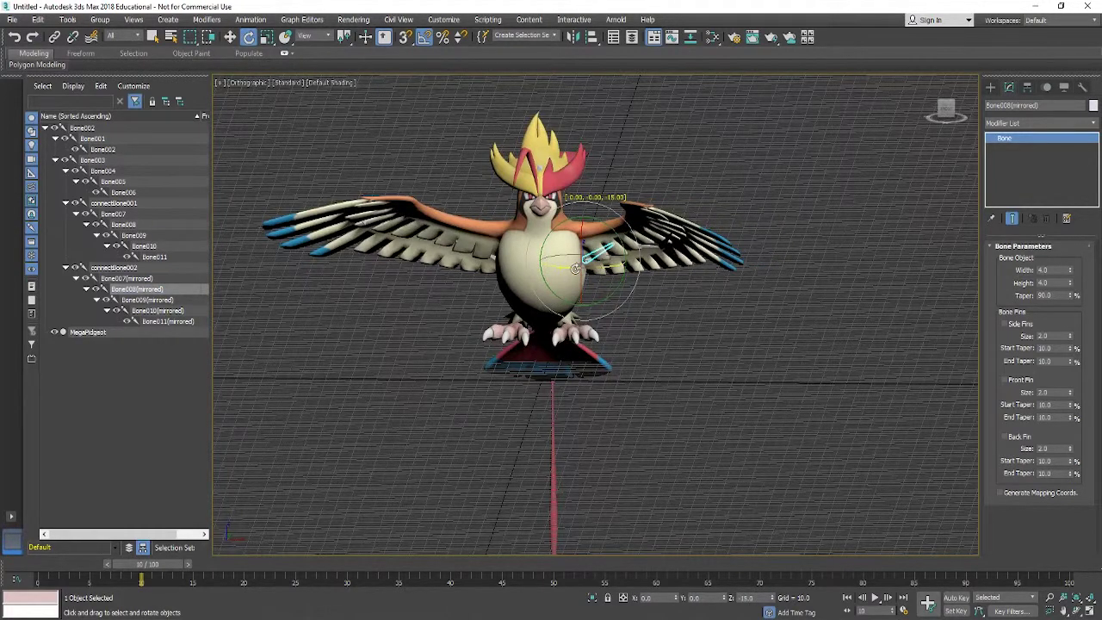
{"action": "left_click_drag", "start_coordinate": [575, 269], "coordinate": [585, 268]}
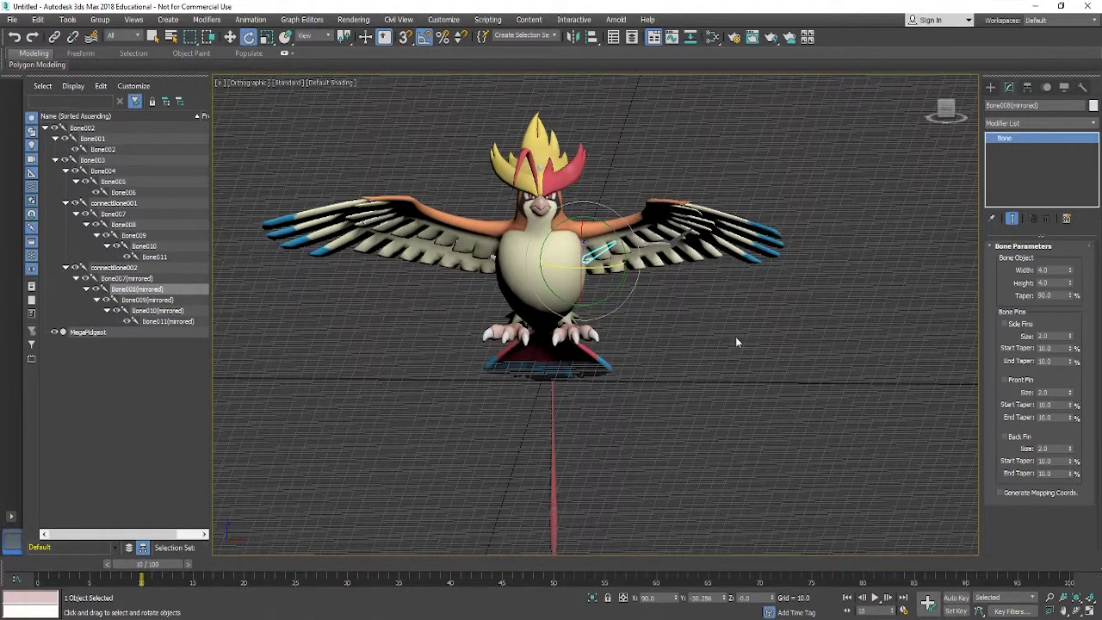
Step: With Auto Key on, key the right wing at frame 0, then lower it 15° around frame 55
{"action": "left_click", "coordinate": [848, 597]}
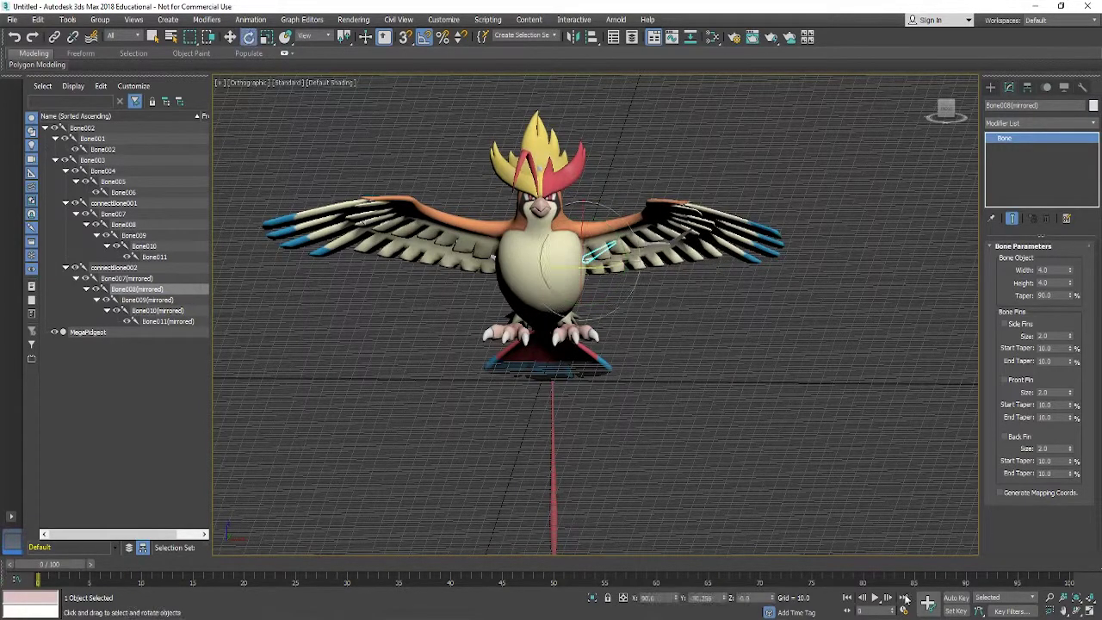
{"action": "left_click", "coordinate": [958, 598]}
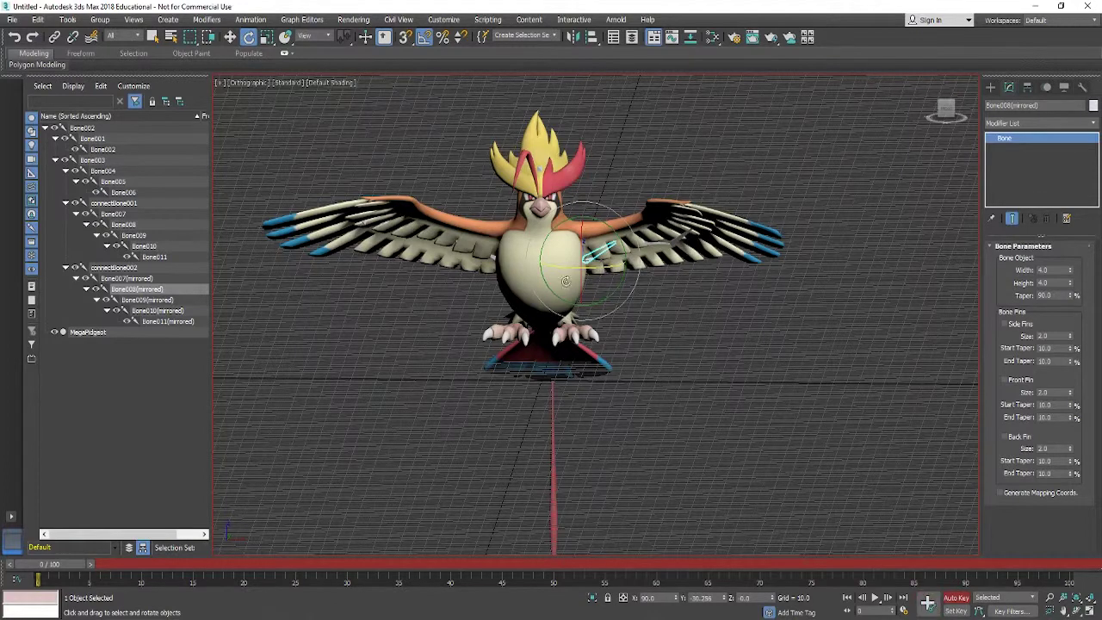
{"action": "left_click_drag", "start_coordinate": [608, 267], "coordinate": [609, 267]}
{"action": "left_click_drag", "start_coordinate": [67, 569], "coordinate": [616, 568]}
{"action": "key", "text": "e"}
{"action": "left_click_drag", "start_coordinate": [597, 268], "coordinate": [588, 270]}
{"action": "middle_click_drag", "start_coordinate": [587, 270], "coordinate": [613, 291], "text": "alt"}
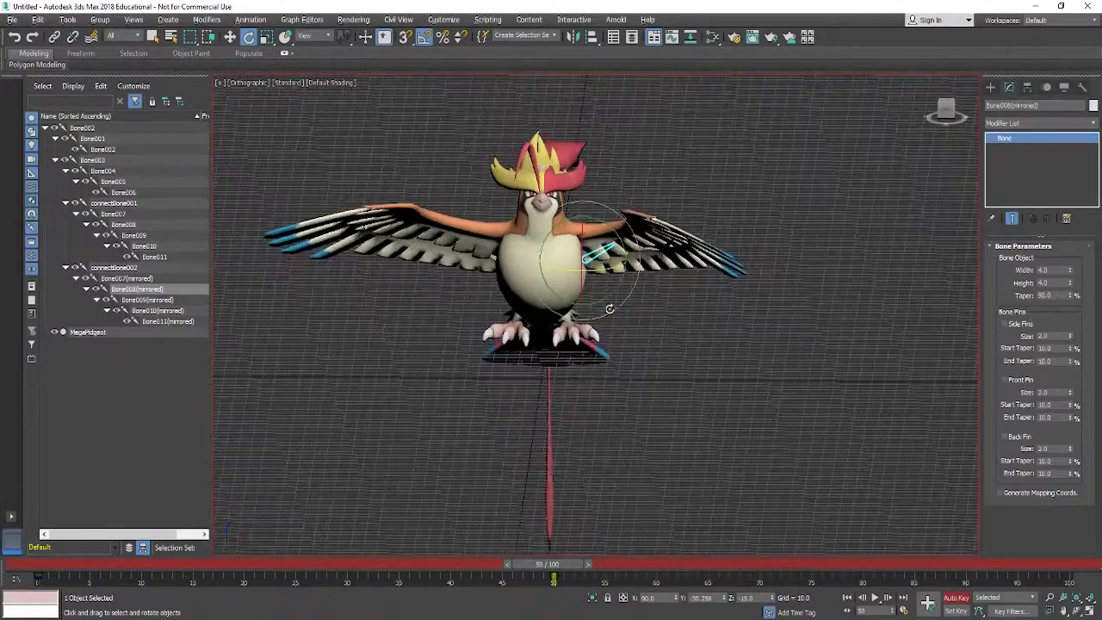
{"action": "middle_click_drag", "start_coordinate": [607, 333], "coordinate": [608, 480], "text": "alt"}
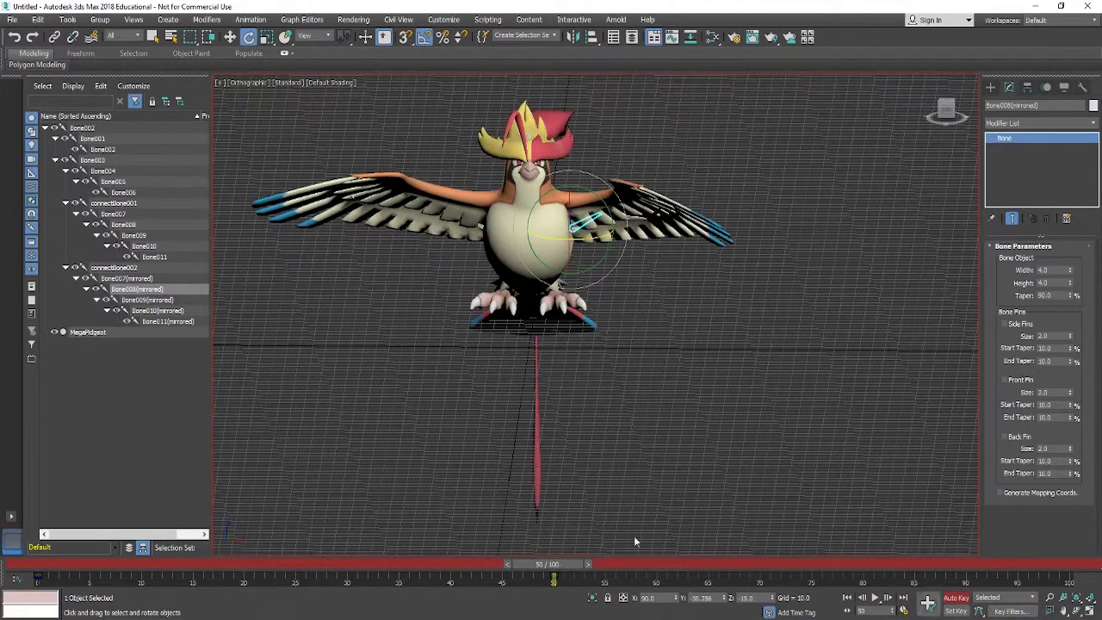
Step: Copy the right wing's frame 0 key to frame 100
{"action": "left_click_drag", "start_coordinate": [553, 566], "coordinate": [1068, 565]}
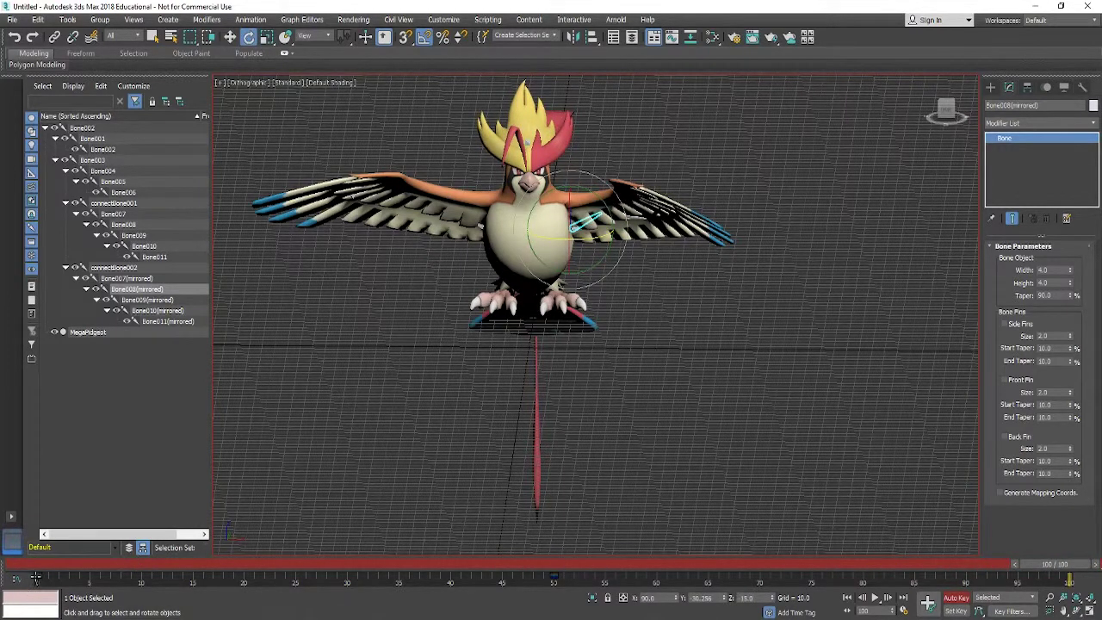
{"action": "left_click_drag", "start_coordinate": [38, 577], "coordinate": [1031, 577], "text": "shift"}
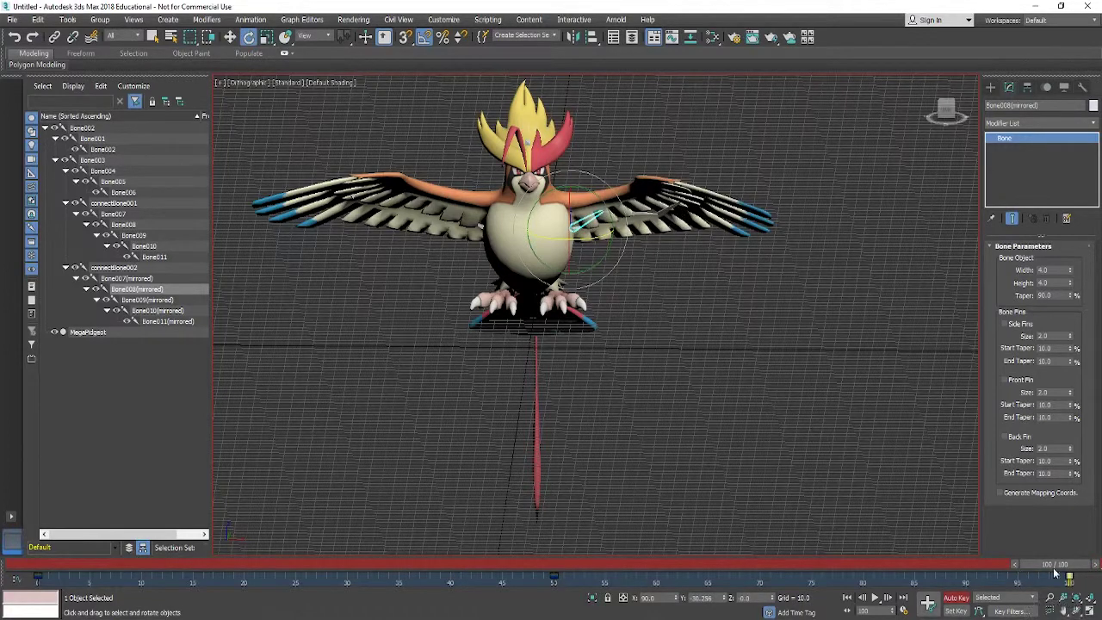
{"action": "left_click_drag", "start_coordinate": [1057, 565], "coordinate": [566, 565]}
{"action": "key", "text": "e"}
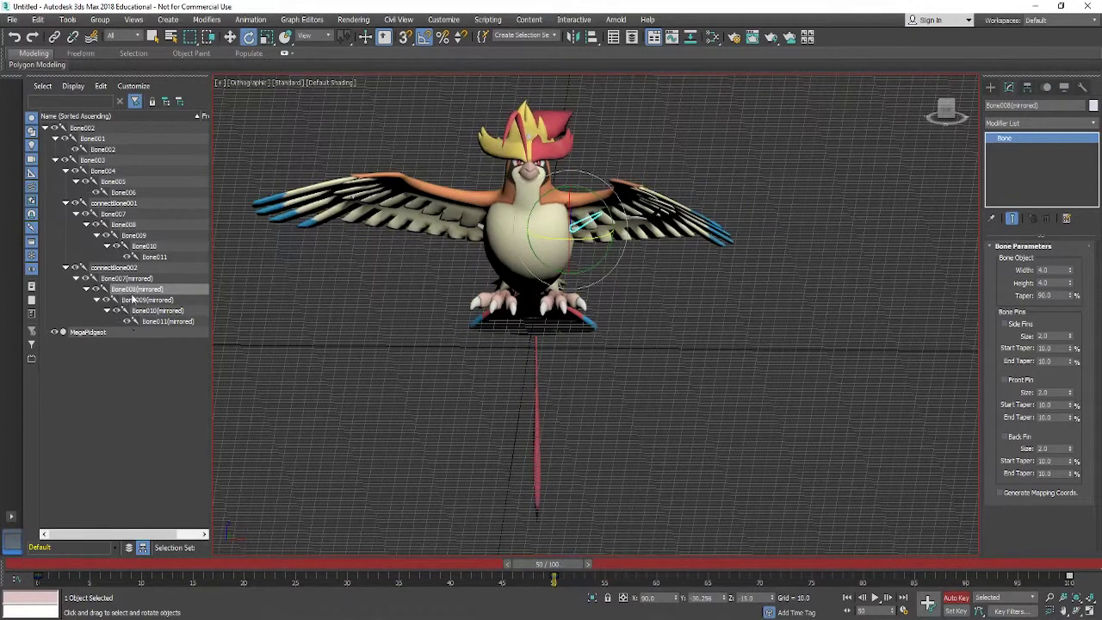
Step: Key left wing Bone008 at frame 0 and rotate it up 10° at frame 50
{"action": "left_click", "coordinate": [125, 225]}
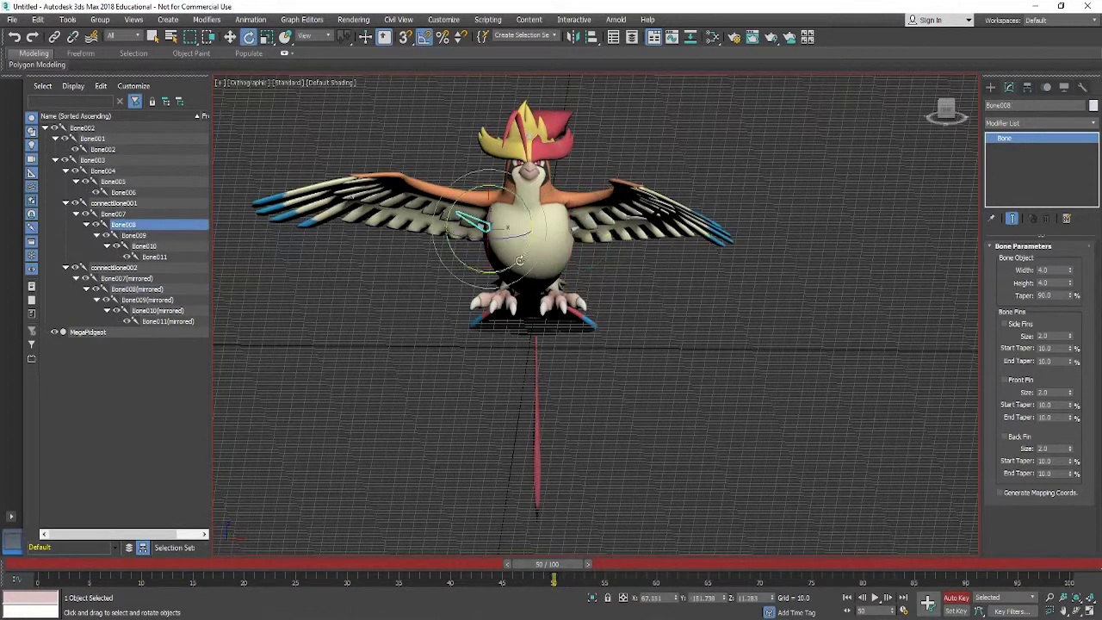
{"action": "key", "text": "Home"}
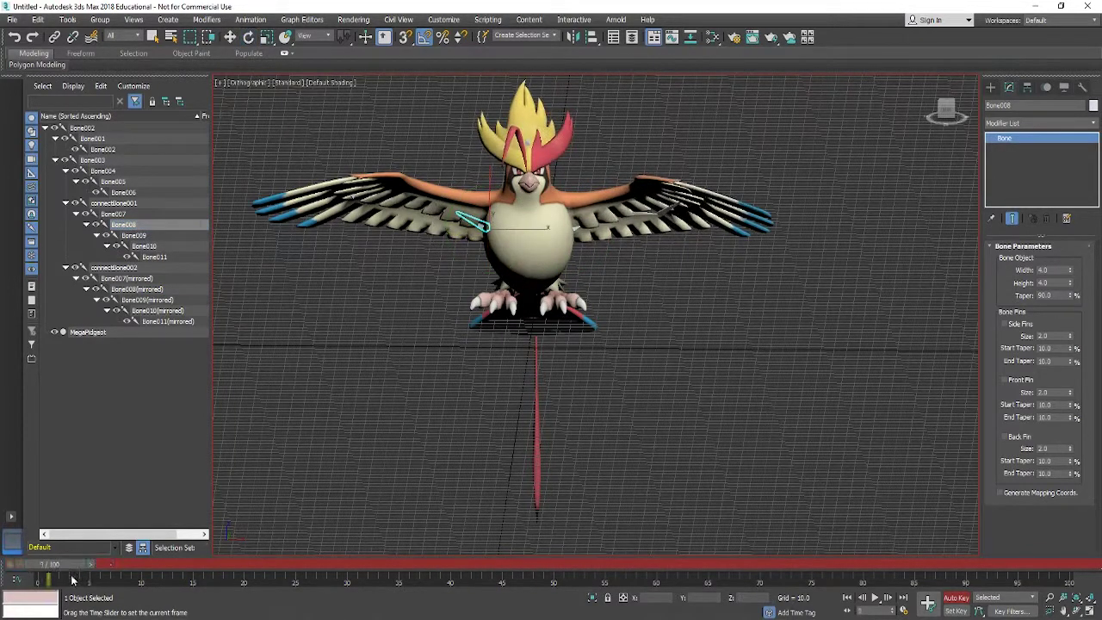
{"action": "left_click", "coordinate": [931, 606]}
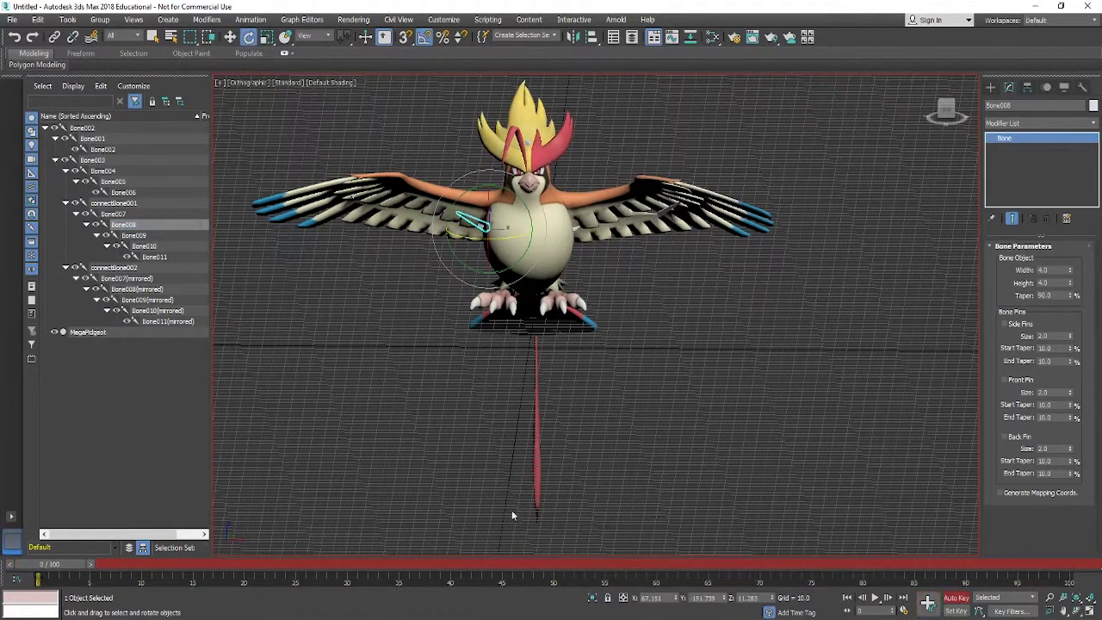
{"action": "left_click_drag", "start_coordinate": [71, 564], "coordinate": [563, 567]}
{"action": "left_click_drag", "start_coordinate": [462, 238], "coordinate": [472, 240]}
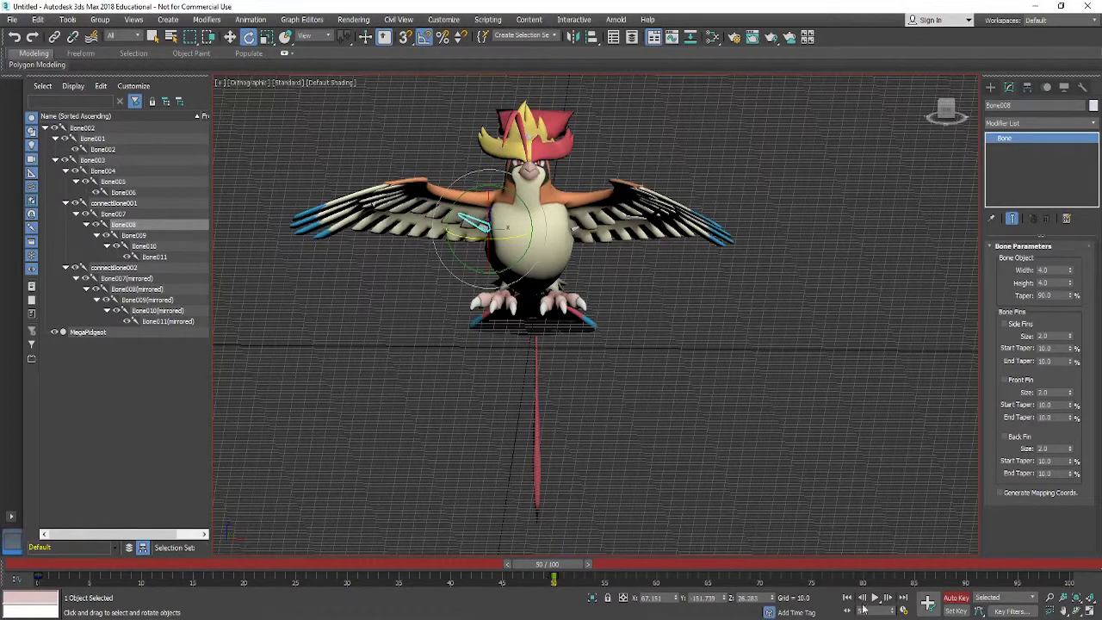
Step: Copy the left wing's frame 0 key to frame 100 and play the flap to check it
{"action": "left_click_drag", "start_coordinate": [551, 563], "coordinate": [1078, 563]}
{"action": "key", "text": "e"}
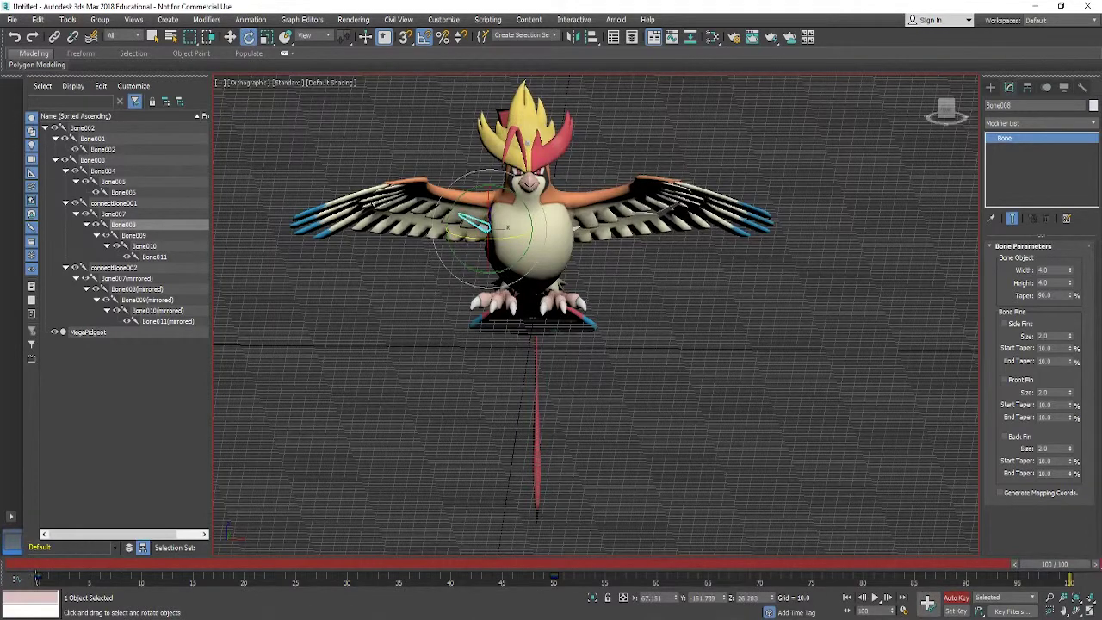
{"action": "left_click", "coordinate": [37, 575]}
{"action": "left_click_drag", "start_coordinate": [37, 575], "coordinate": [923, 569], "text": "shift"}
{"action": "left_click_drag", "start_coordinate": [1064, 578], "coordinate": [1069, 578], "text": "shift"}
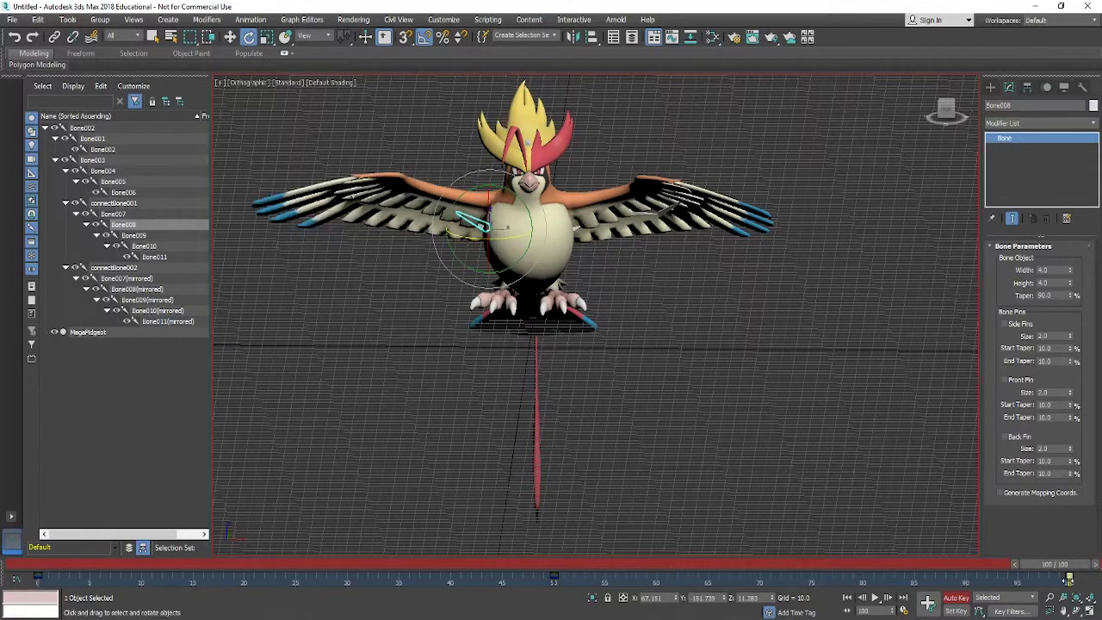
{"action": "key", "text": "/"}
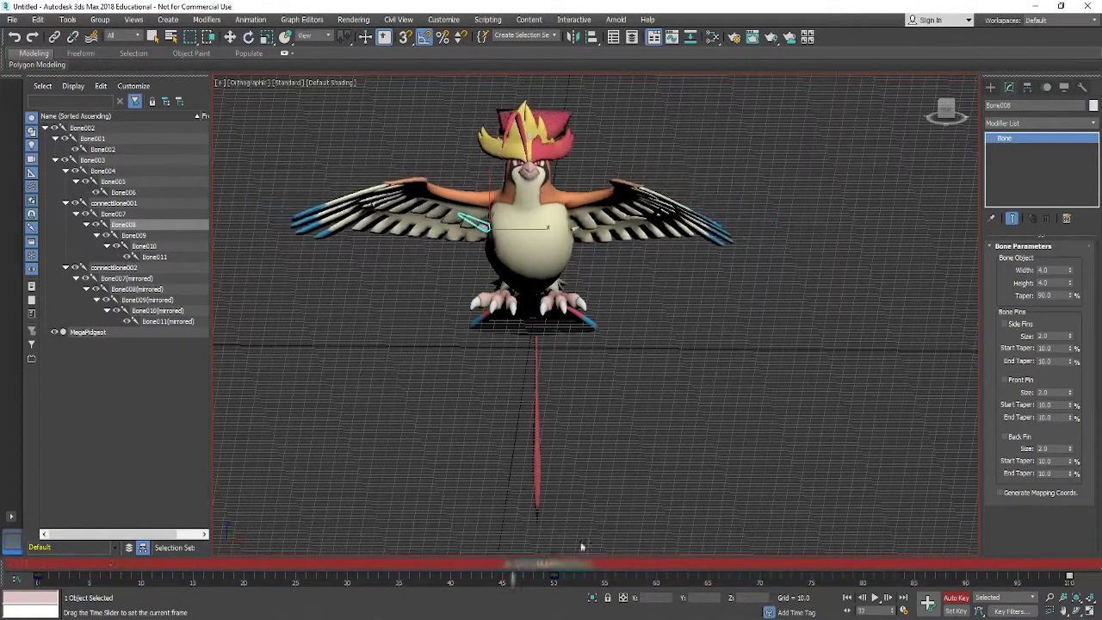
{"action": "left_click_drag", "start_coordinate": [1082, 568], "coordinate": [703, 563]}
Step: Switch to Perspective, play the animation and orbit to a level side view of the bird
{"action": "key", "text": "e"}
{"action": "key", "text": "p"}
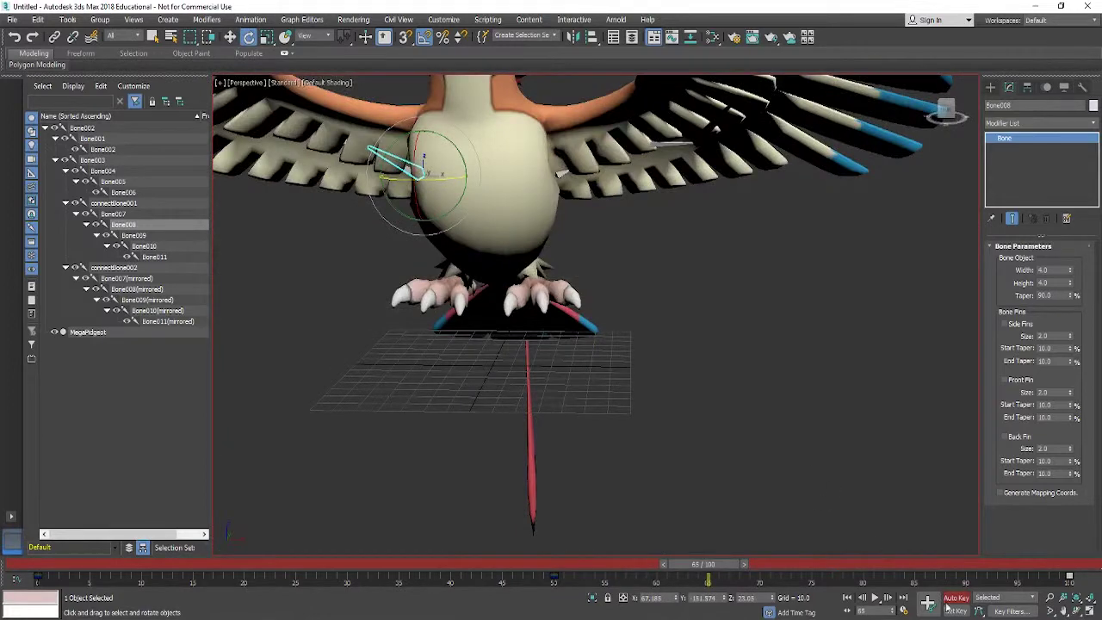
{"action": "left_click", "coordinate": [875, 597]}
{"action": "scroll", "coordinate": [404, 210], "scroll_direction": "down", "scroll_amount": 8}
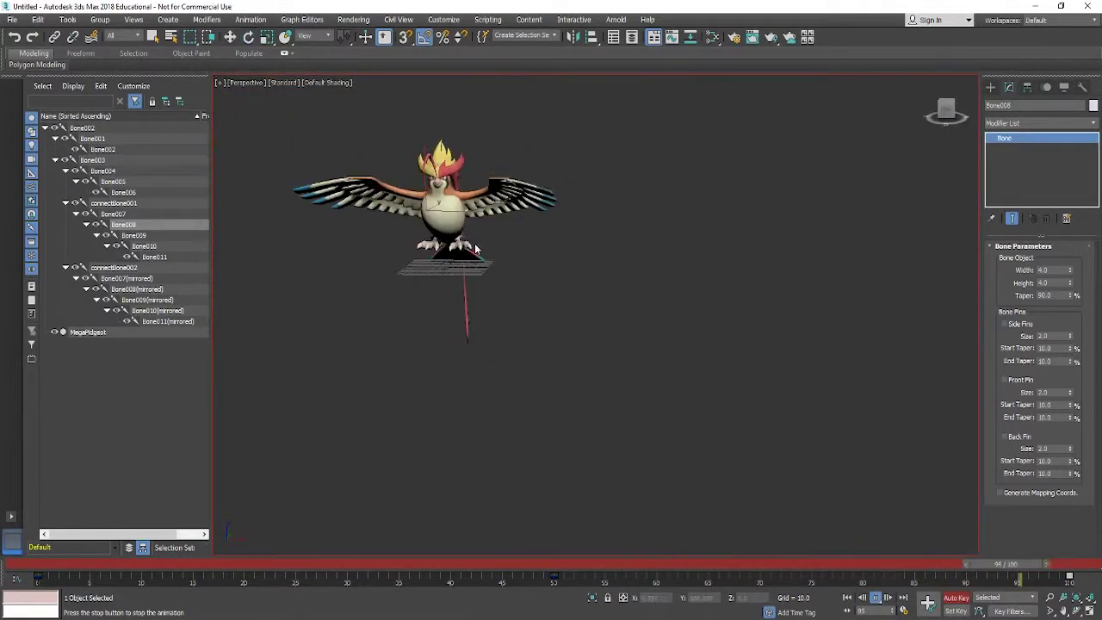
{"action": "middle_click_drag", "start_coordinate": [461, 249], "coordinate": [562, 264], "text": "alt"}
{"action": "scroll", "coordinate": [436, 194], "scroll_direction": "up", "scroll_amount": 6}
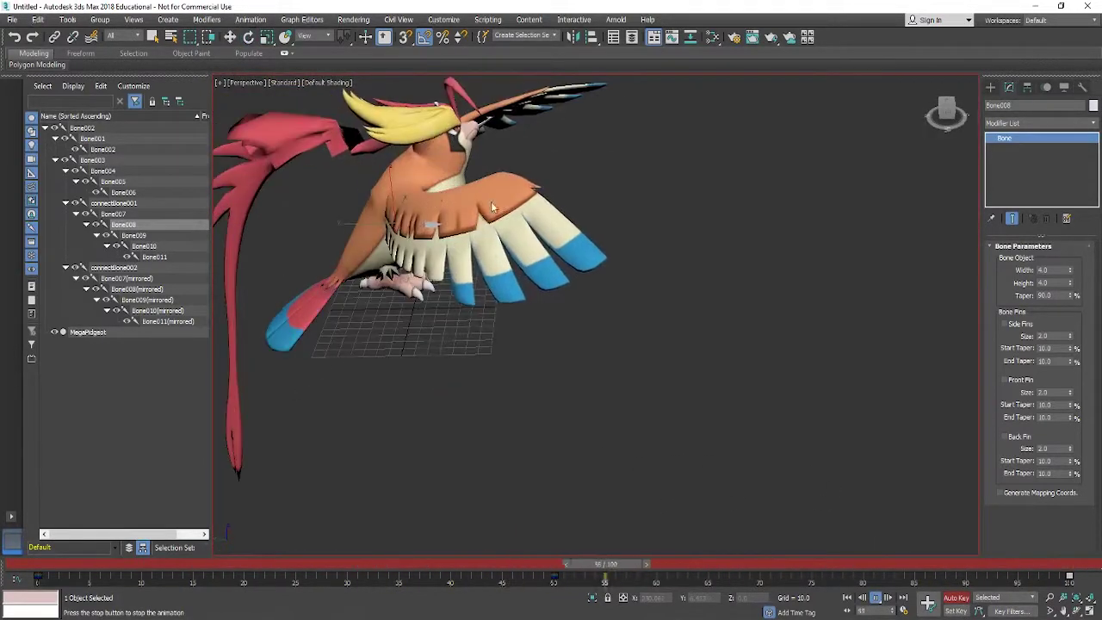
{"action": "middle_click_drag", "start_coordinate": [448, 198], "coordinate": [321, 249], "text": "alt"}
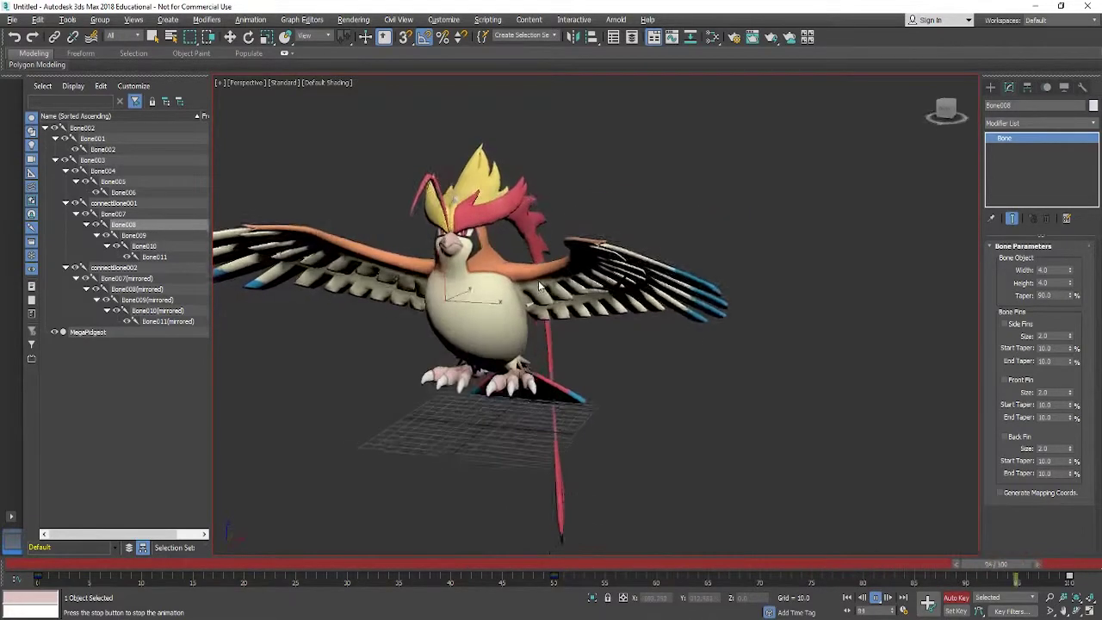
Step: Stop playback and export the animated bird as an FBX file, checking the Animation options
{"action": "left_click", "coordinate": [12, 20]}
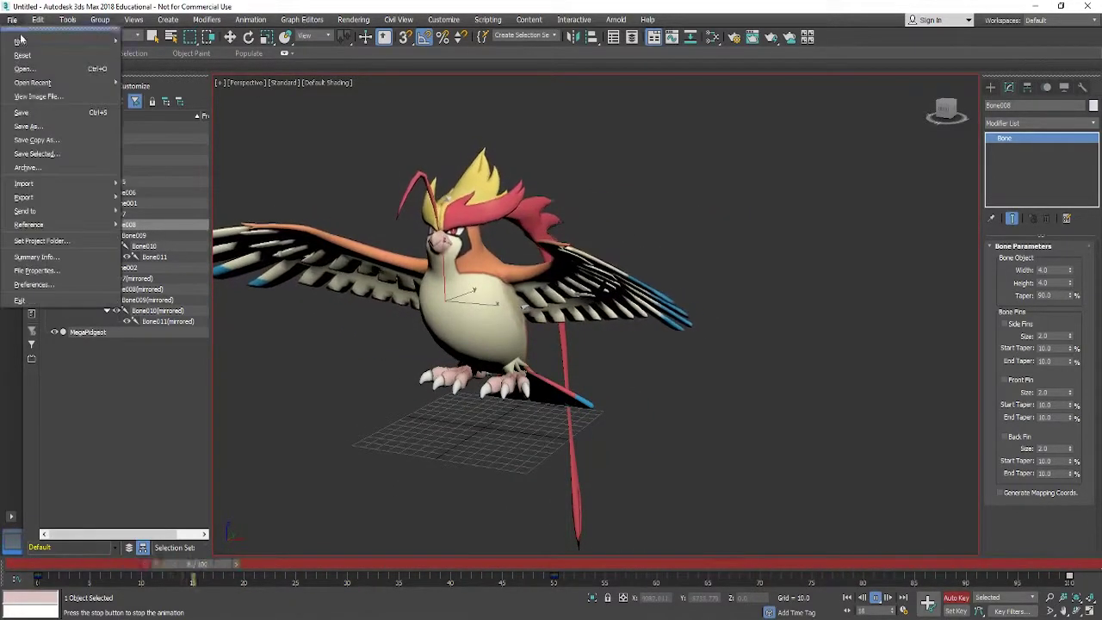
{"action": "left_click", "coordinate": [732, 428]}
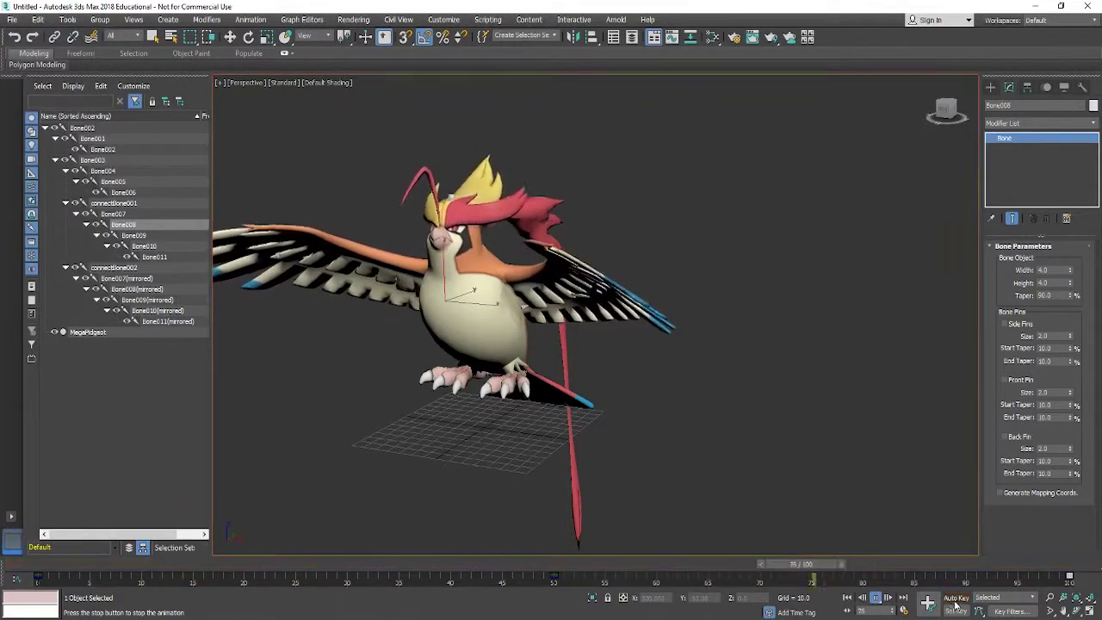
{"action": "key", "text": "slash"}
{"action": "key", "text": "e"}
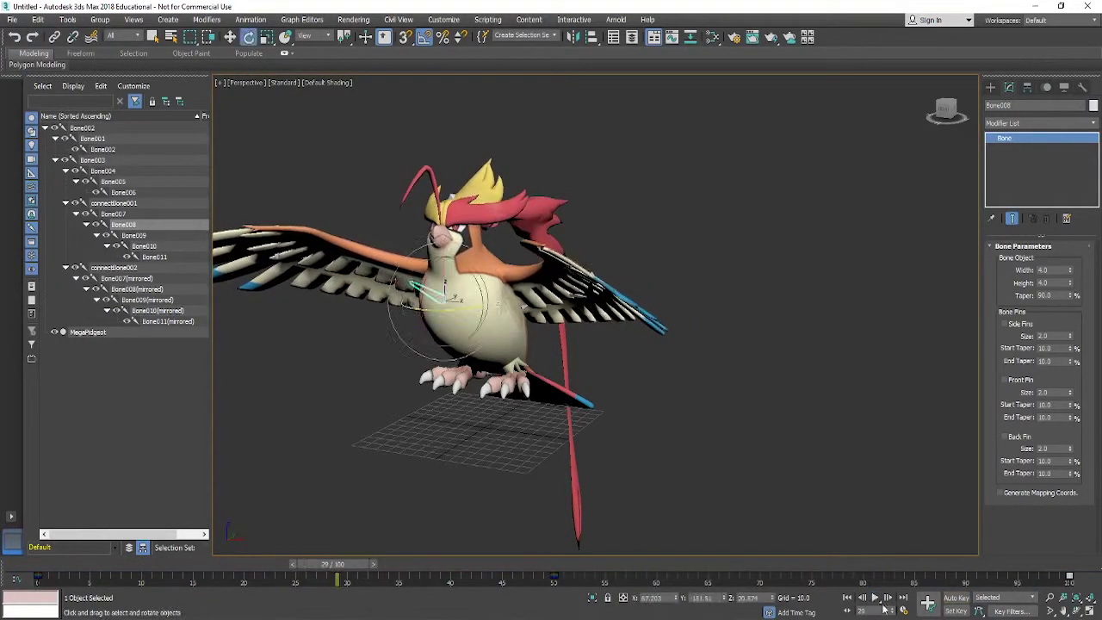
{"action": "left_click", "coordinate": [12, 19]}
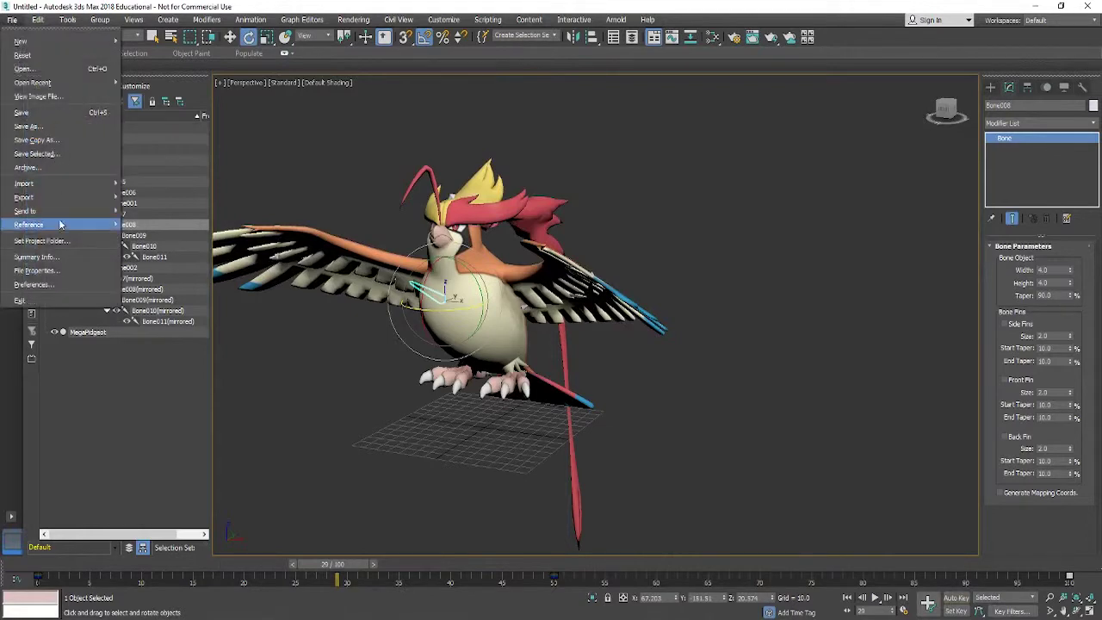
{"action": "mouse_move", "coordinate": [52, 197]}
{"action": "left_click", "coordinate": [151, 203]}
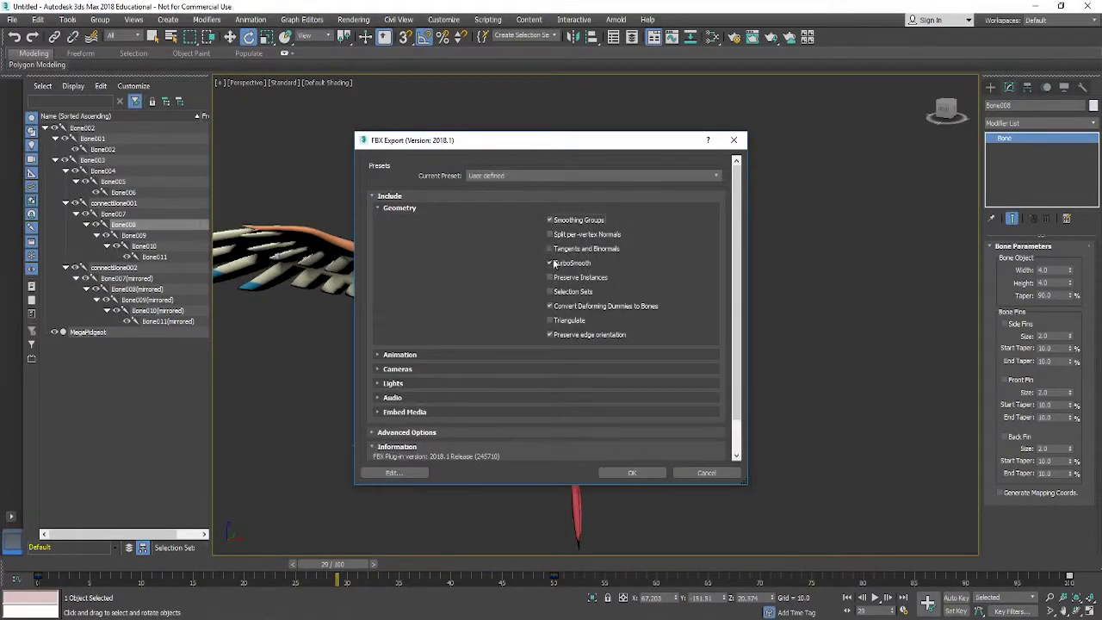
{"action": "left_click", "coordinate": [379, 355]}
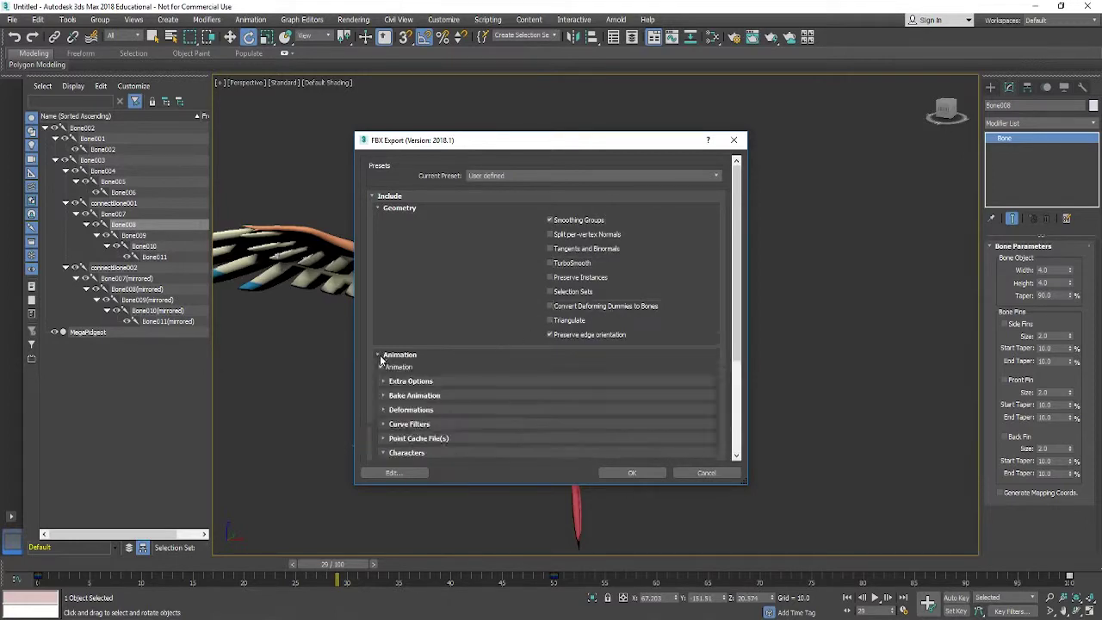
{"action": "left_click", "coordinate": [631, 472]}
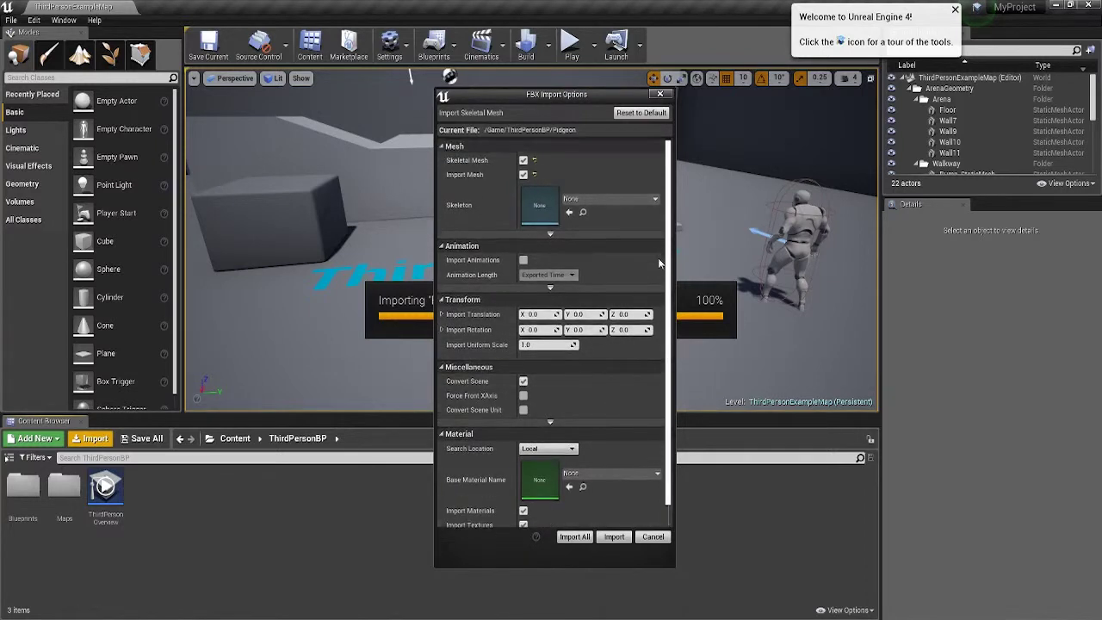
Step: Import Pidgeon.FBX with animations enabled, then dismiss the failure message and close the error log
{"action": "scroll", "coordinate": [658, 247], "scroll_direction": "down", "scroll_amount": 1}
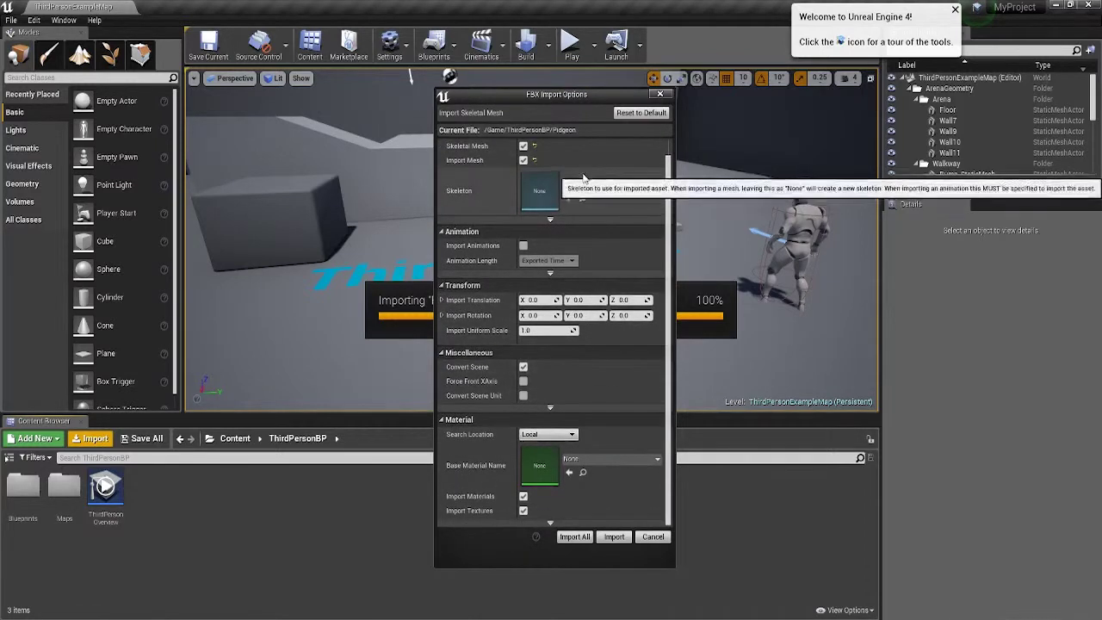
{"action": "left_click", "coordinate": [523, 245]}
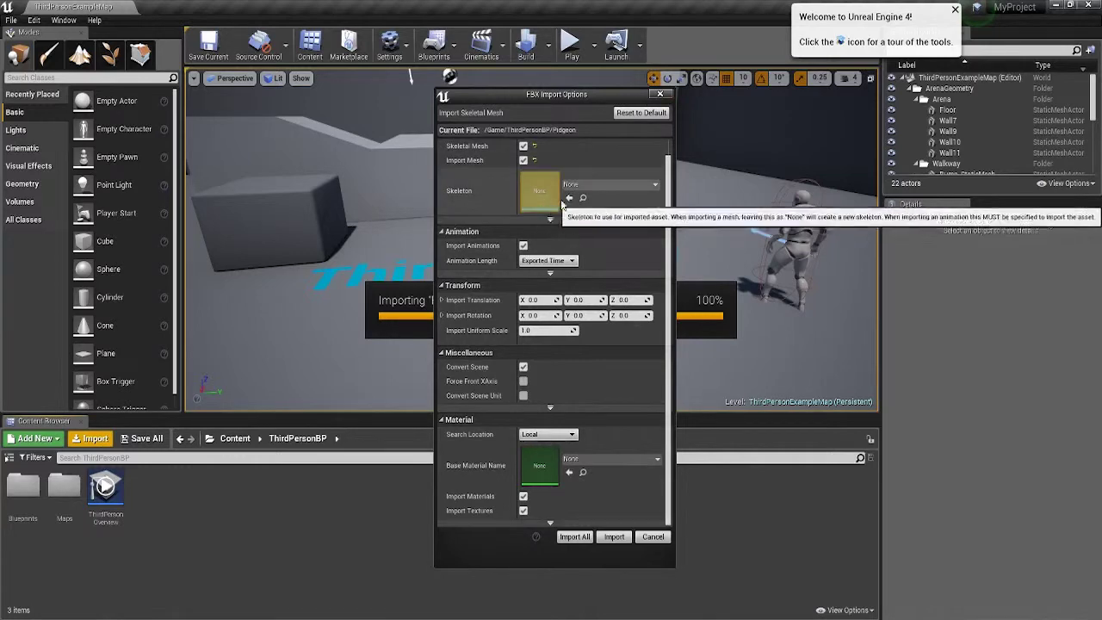
{"action": "left_click", "coordinate": [611, 538]}
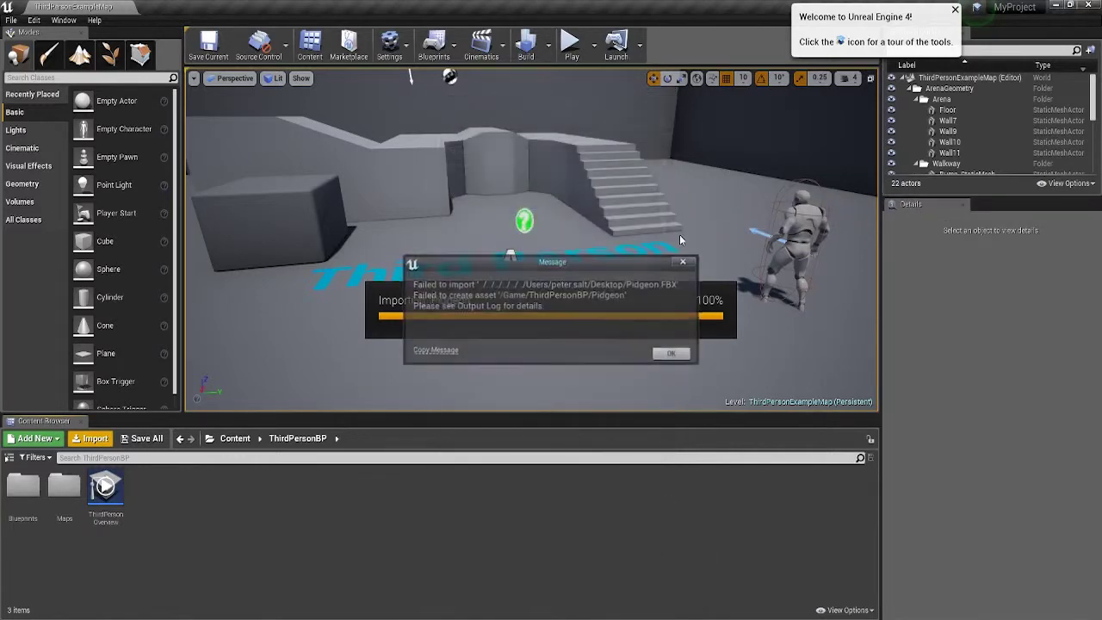
{"action": "left_click", "coordinate": [673, 355]}
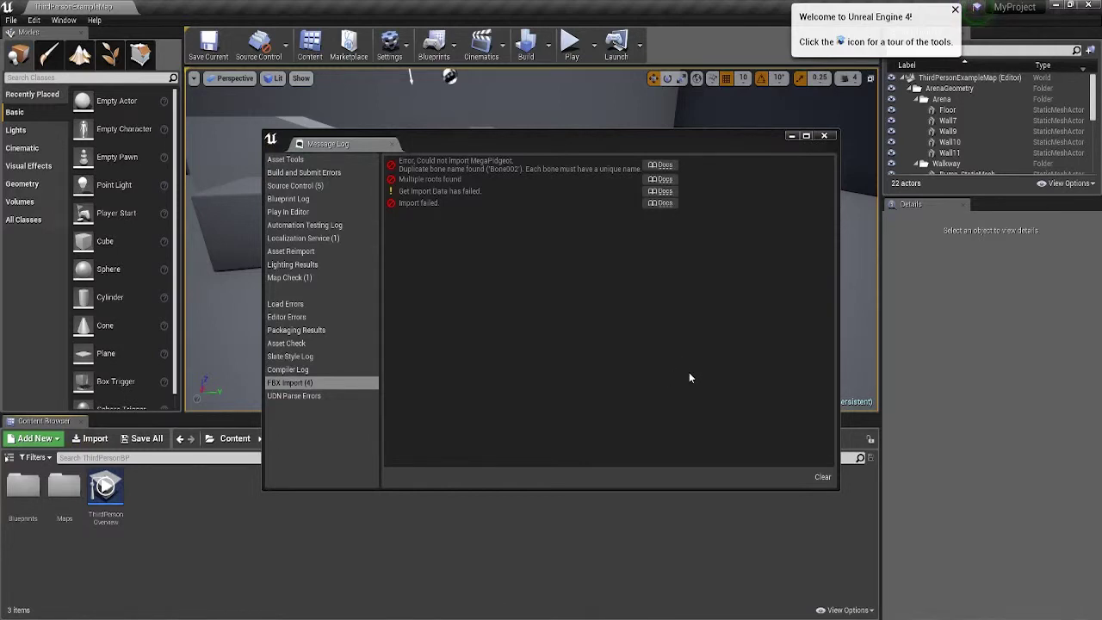
{"action": "left_click", "coordinate": [824, 135]}
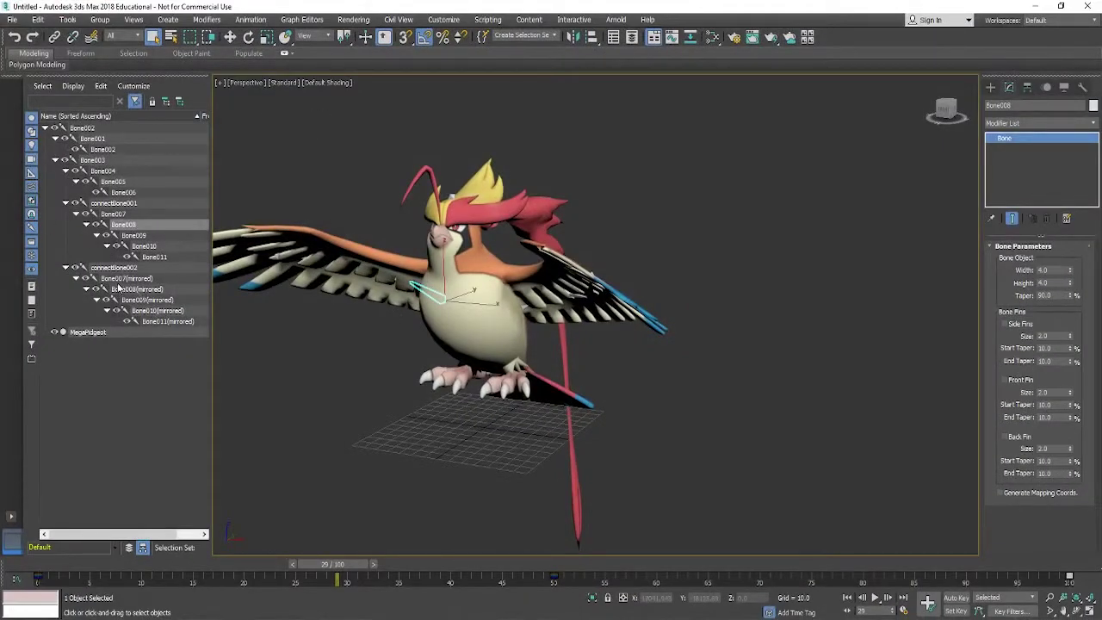
Step: Rename Bone007(mirrored) to Bone012 and Bone008(mirrored) to Bone013
{"action": "left_click", "coordinate": [121, 280]}
{"action": "left_click", "coordinate": [121, 280]}
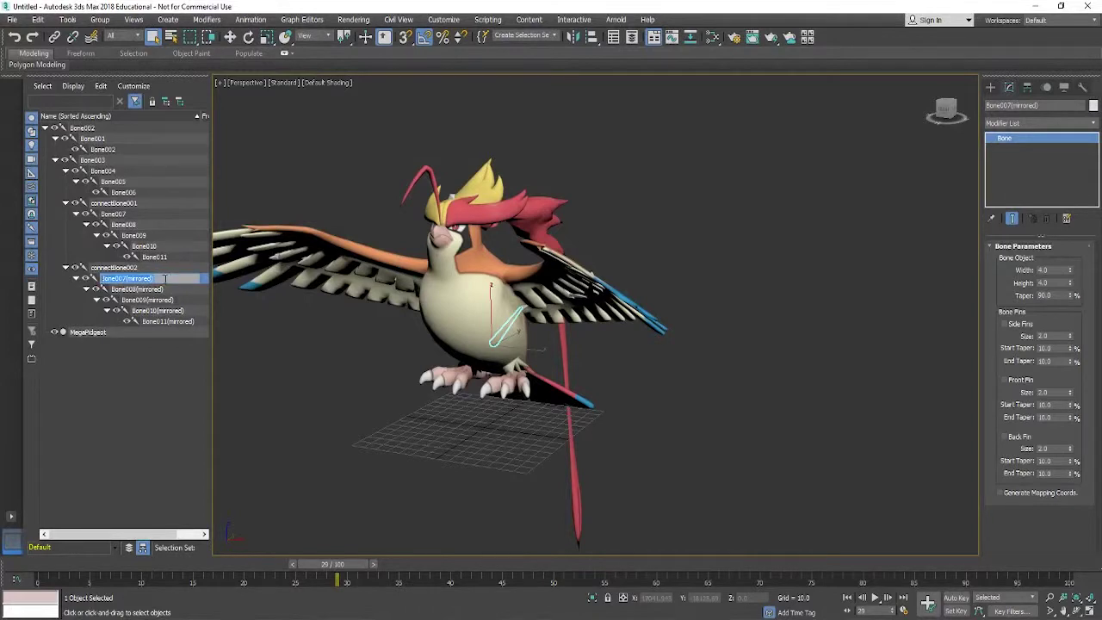
{"action": "key", "text": "Escape"}
{"action": "left_click", "coordinate": [169, 278]}
{"action": "type", "text": "2"}
{"action": "left_click", "coordinate": [159, 289]}
{"action": "left_click", "coordinate": [159, 291]}
{"action": "left_click_drag", "start_coordinate": [168, 289], "coordinate": [129, 289]}
{"action": "type", "text": "13"}
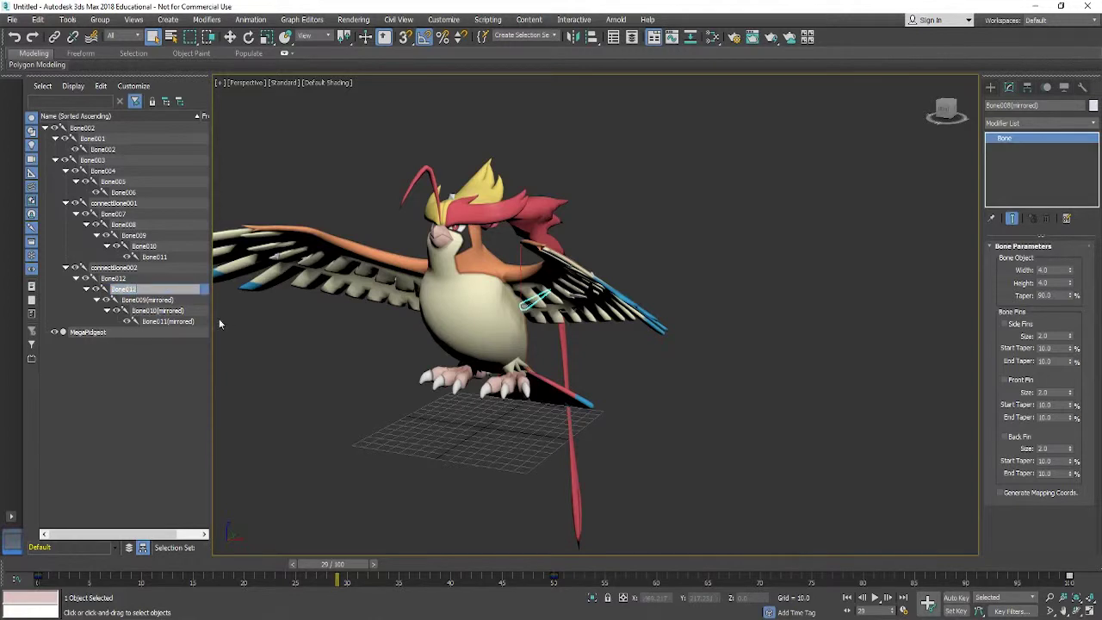
{"action": "left_click", "coordinate": [176, 301]}
Step: Rename Bone009–Bone011(mirrored) to Bone014, Bone015 and Bone016, dismissing a dependency loop warning
{"action": "left_click", "coordinate": [172, 301]}
{"action": "left_click_drag", "start_coordinate": [174, 299], "coordinate": [146, 300]}
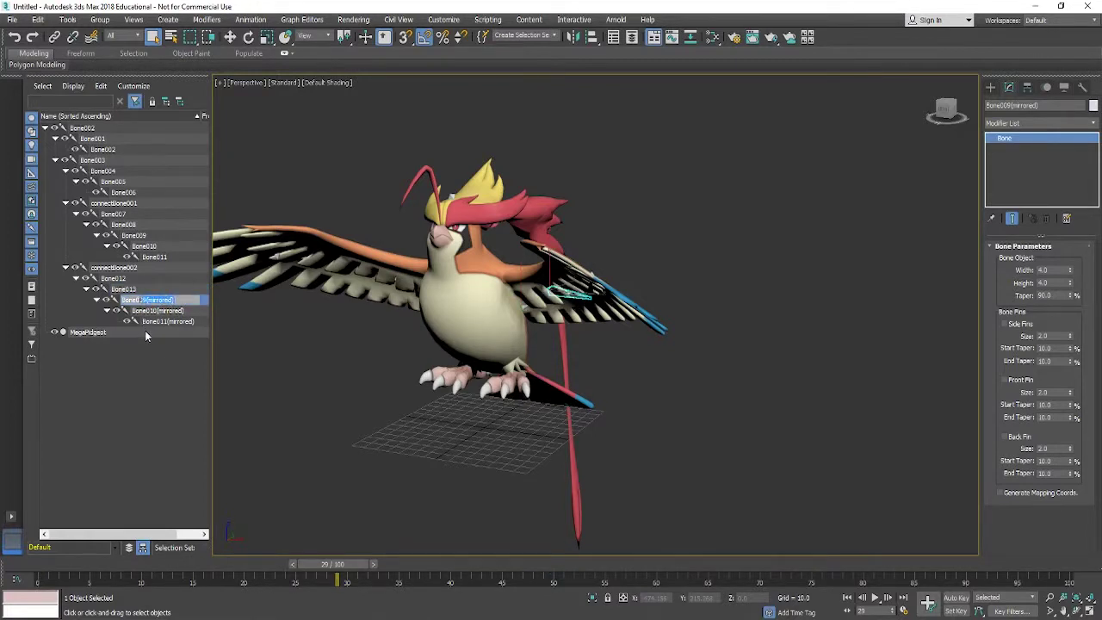
{"action": "left_click", "coordinate": [164, 313]}
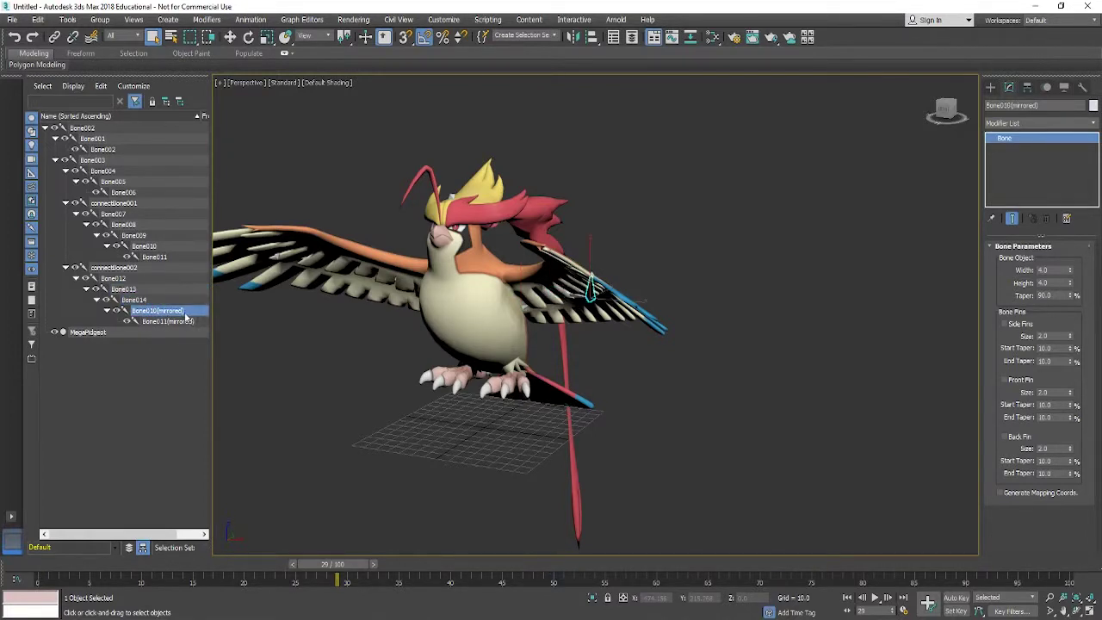
{"action": "left_click", "coordinate": [184, 311]}
{"action": "left_click_drag", "start_coordinate": [184, 310], "coordinate": [155, 310]}
{"action": "left_click", "coordinate": [188, 323]}
{"action": "left_click", "coordinate": [182, 324]}
{"action": "left_click_drag", "start_coordinate": [195, 322], "coordinate": [166, 344]}
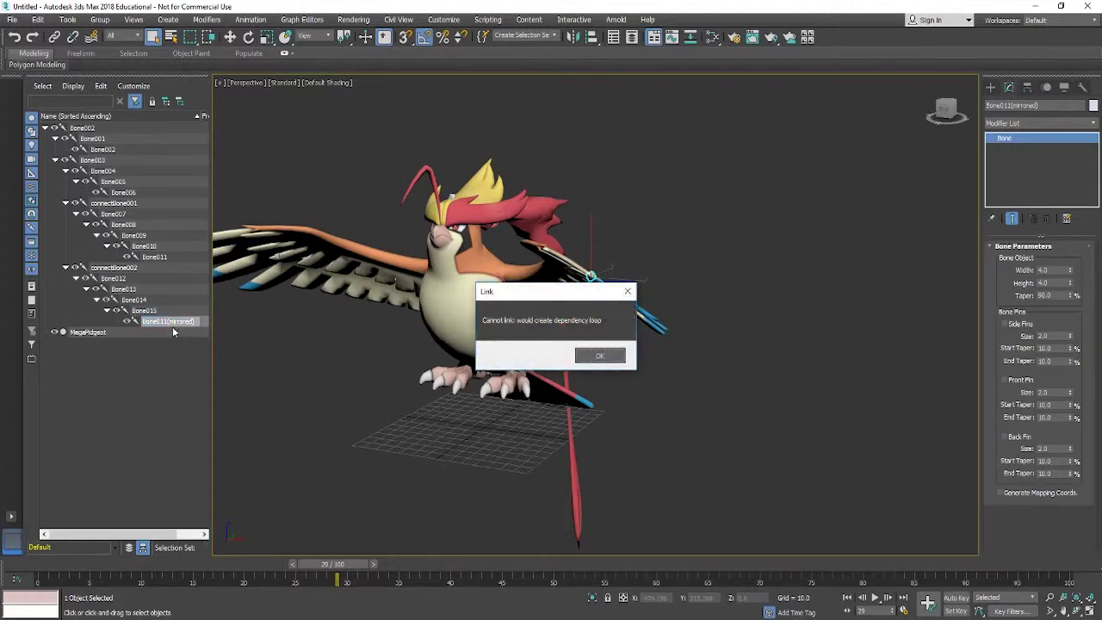
{"action": "left_click", "coordinate": [600, 355]}
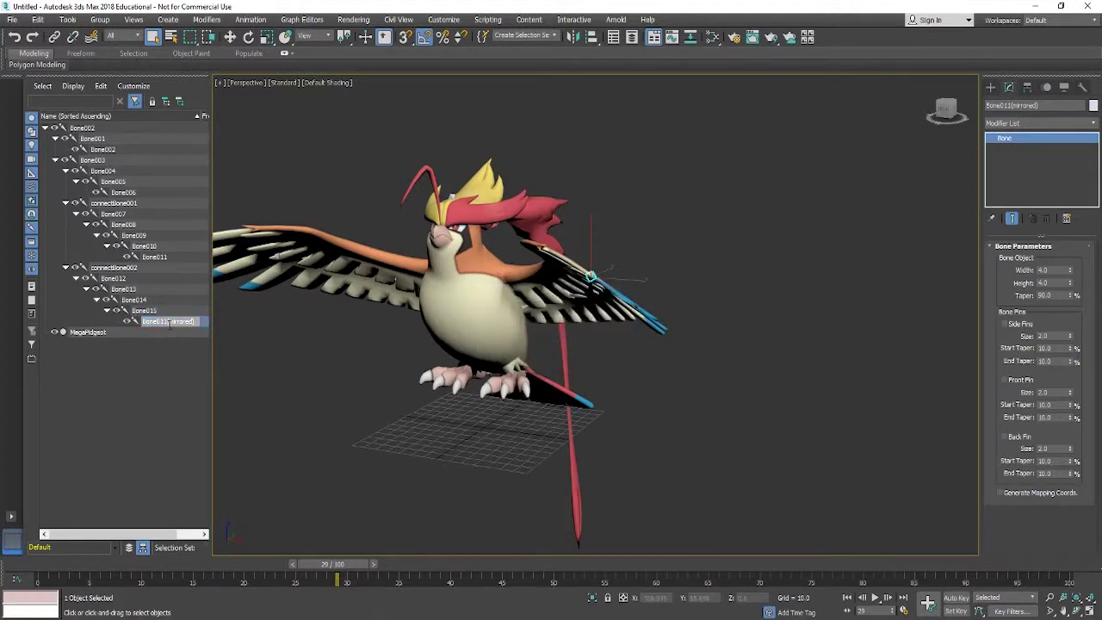
{"action": "left_click_drag", "start_coordinate": [196, 322], "coordinate": [159, 323]}
{"action": "type", "text": "16"}
{"action": "left_click", "coordinate": [147, 373]}
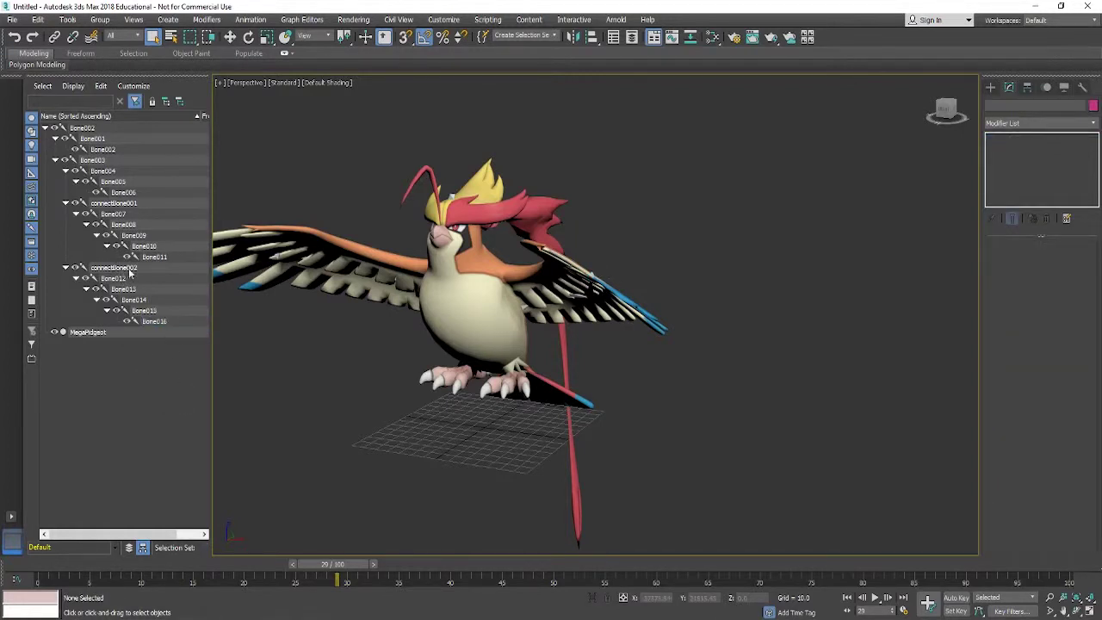
Step: Rename the duplicate child Bone002 to Bone017
{"action": "left_click", "coordinate": [104, 150]}
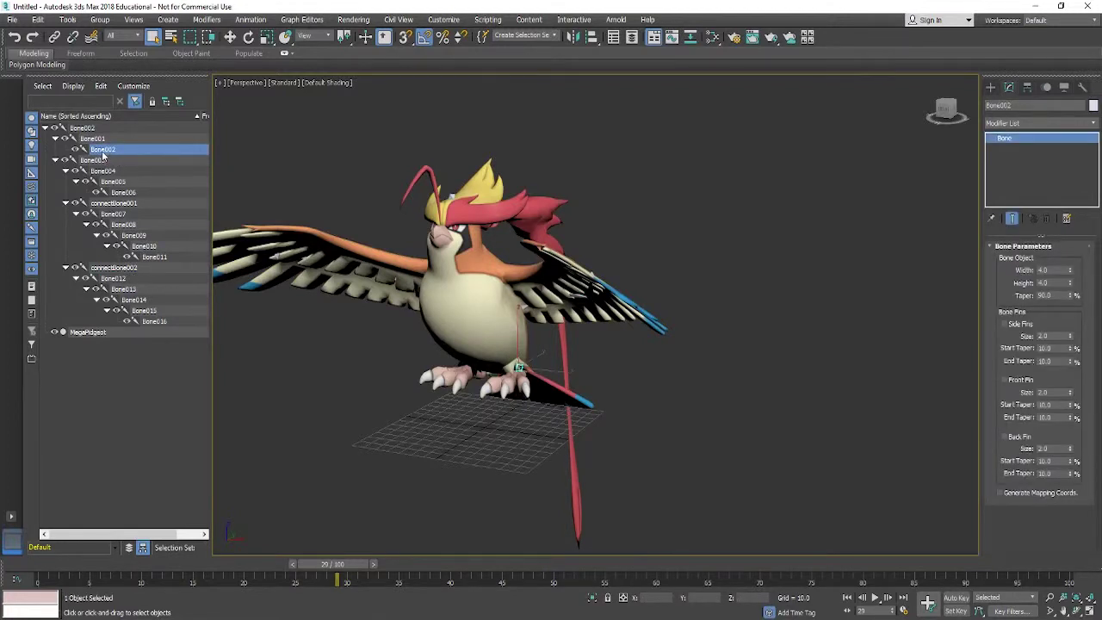
{"action": "left_click", "coordinate": [108, 152]}
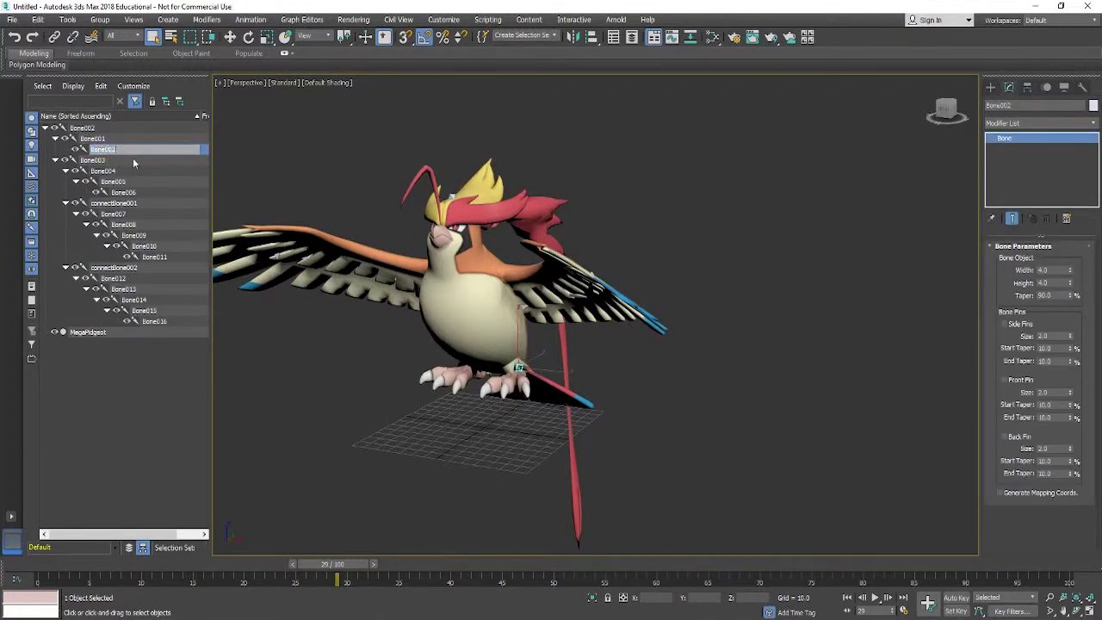
{"action": "type", "text": "Bone0017"}
{"action": "left_click", "coordinate": [139, 387]}
Step: Re-export the scene as FBX, overwriting Pidgeon
{"action": "left_click", "coordinate": [9, 17]}
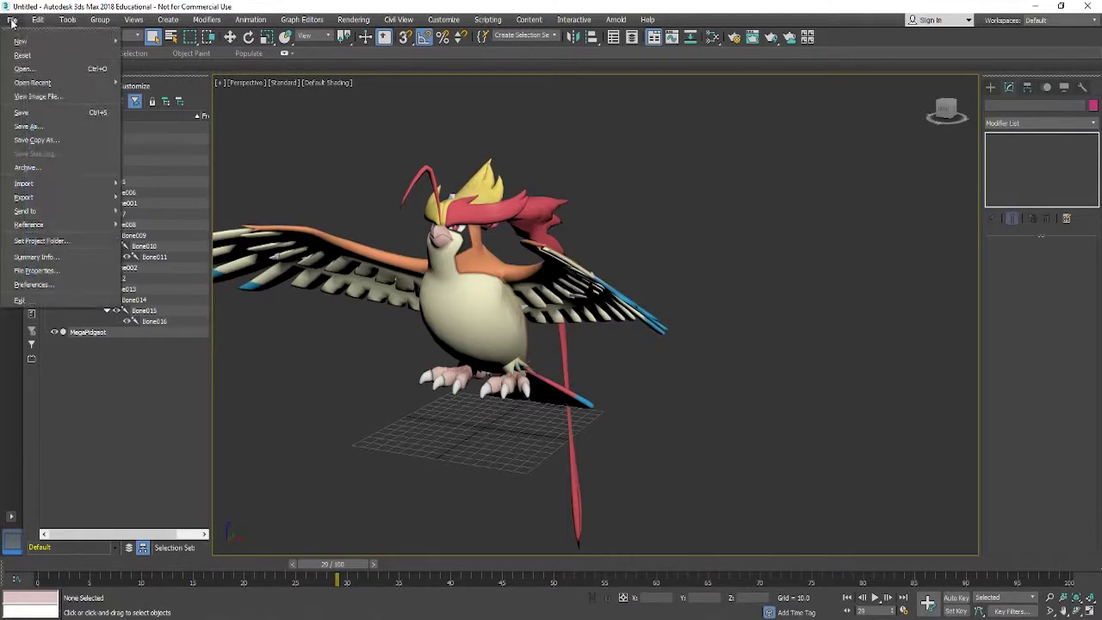
{"action": "mouse_move", "coordinate": [86, 197]}
{"action": "left_click", "coordinate": [156, 207]}
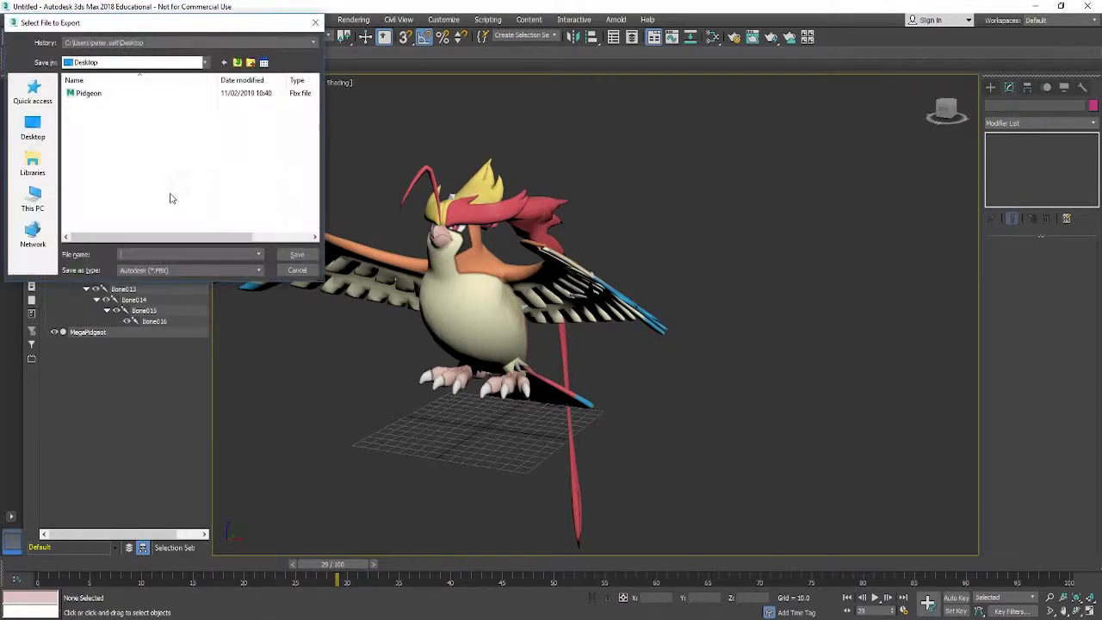
{"action": "left_click", "coordinate": [94, 93]}
{"action": "left_click", "coordinate": [296, 250]}
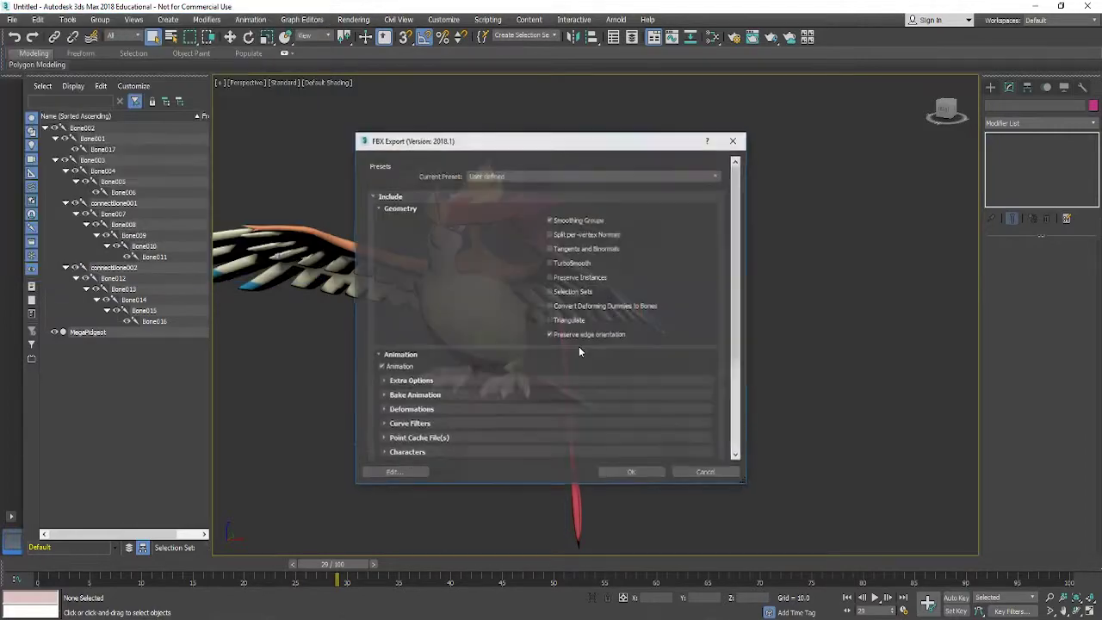
{"action": "left_click", "coordinate": [628, 470]}
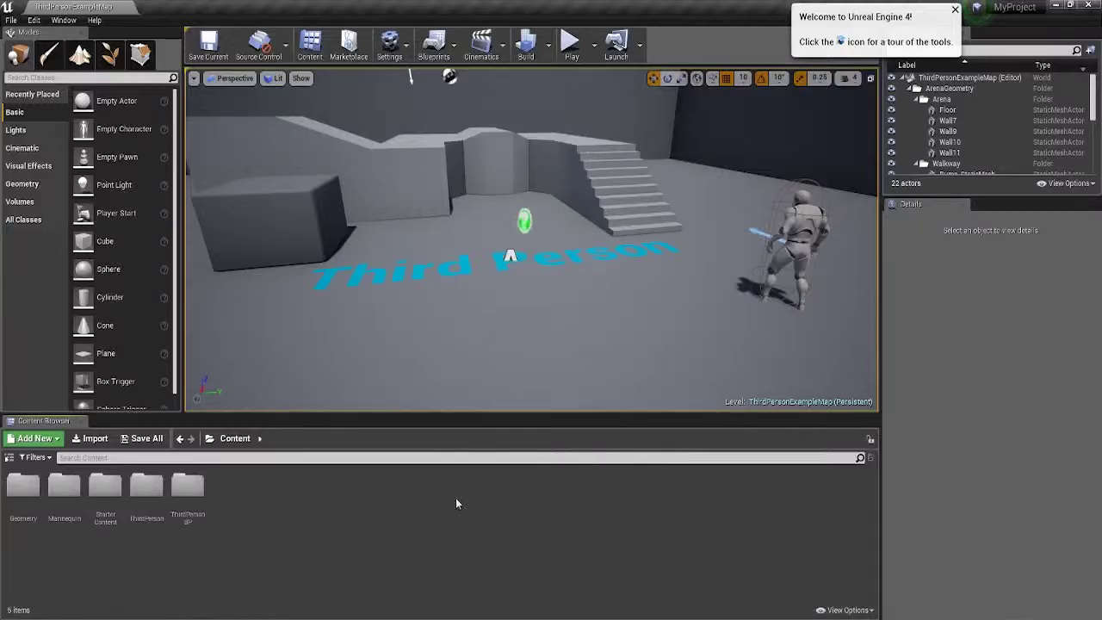
Step: Import Pidgeon.fbx into the Content Browser with its skeleton and animation
{"action": "left_click", "coordinate": [95, 438]}
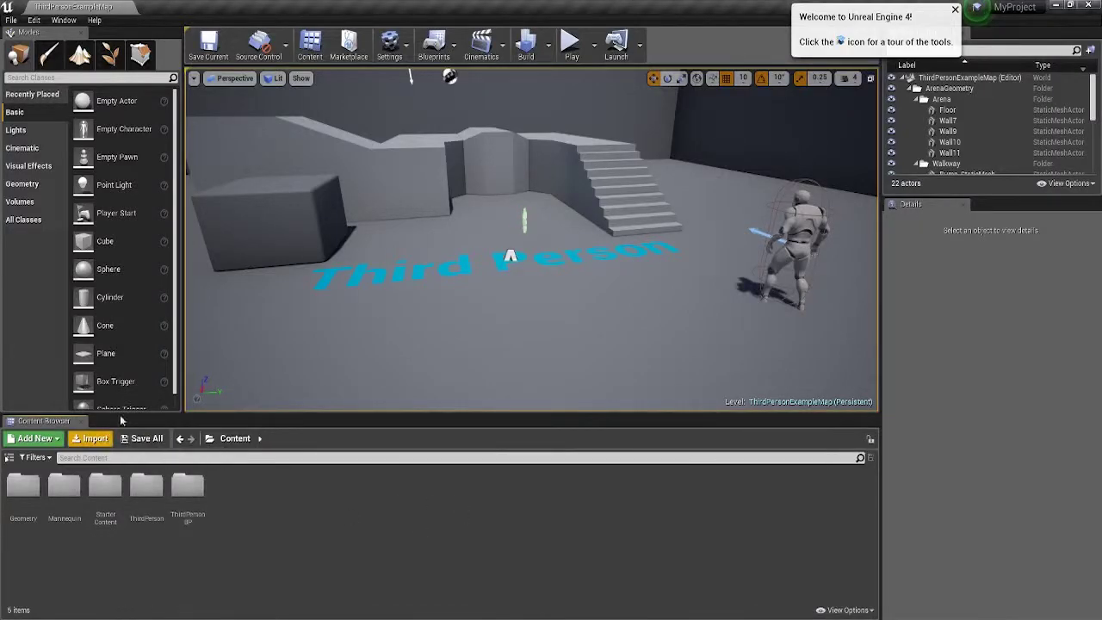
{"action": "left_click", "coordinate": [130, 81]}
{"action": "left_click", "coordinate": [454, 339]}
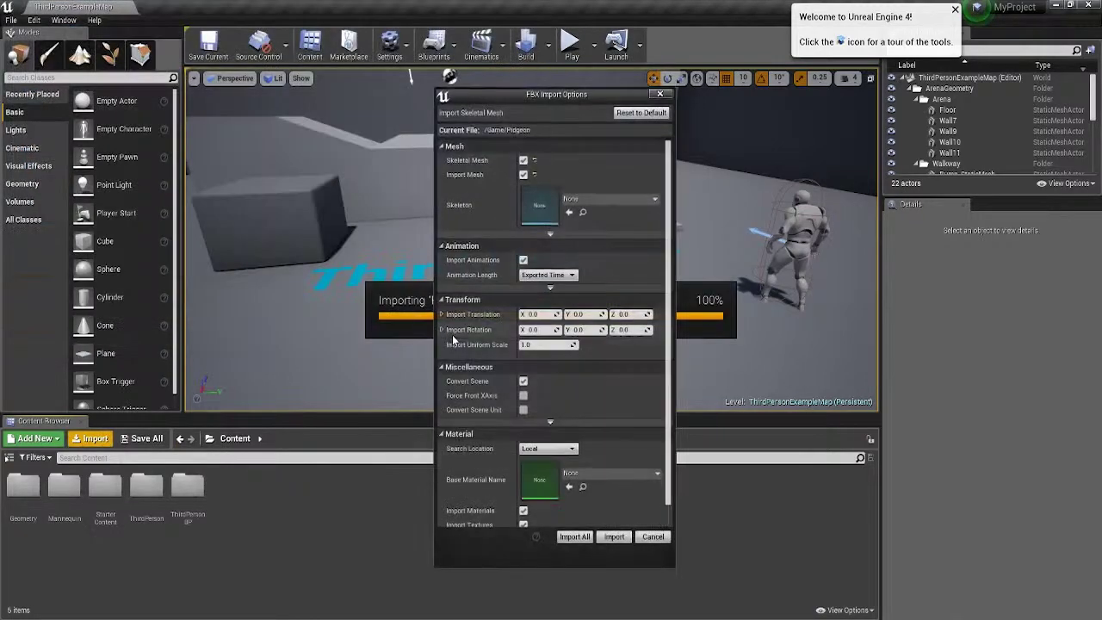
{"action": "left_click", "coordinate": [570, 603]}
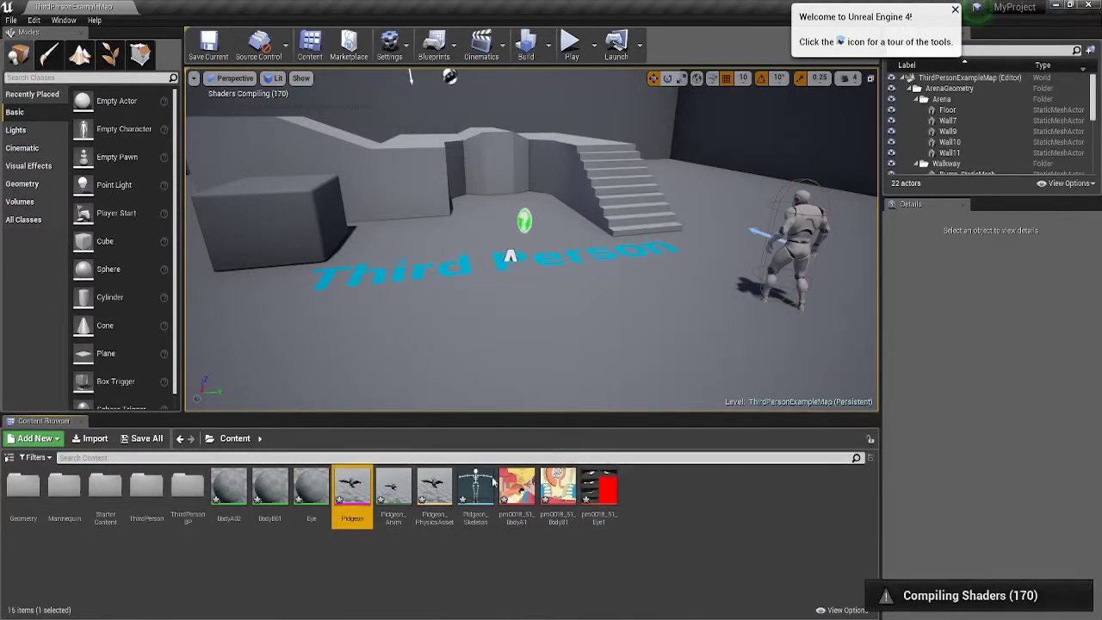
Step: Save all the new imported assets and drag the Pidgeon into the level centre
{"action": "left_click", "coordinate": [142, 439]}
{"action": "left_click", "coordinate": [645, 426]}
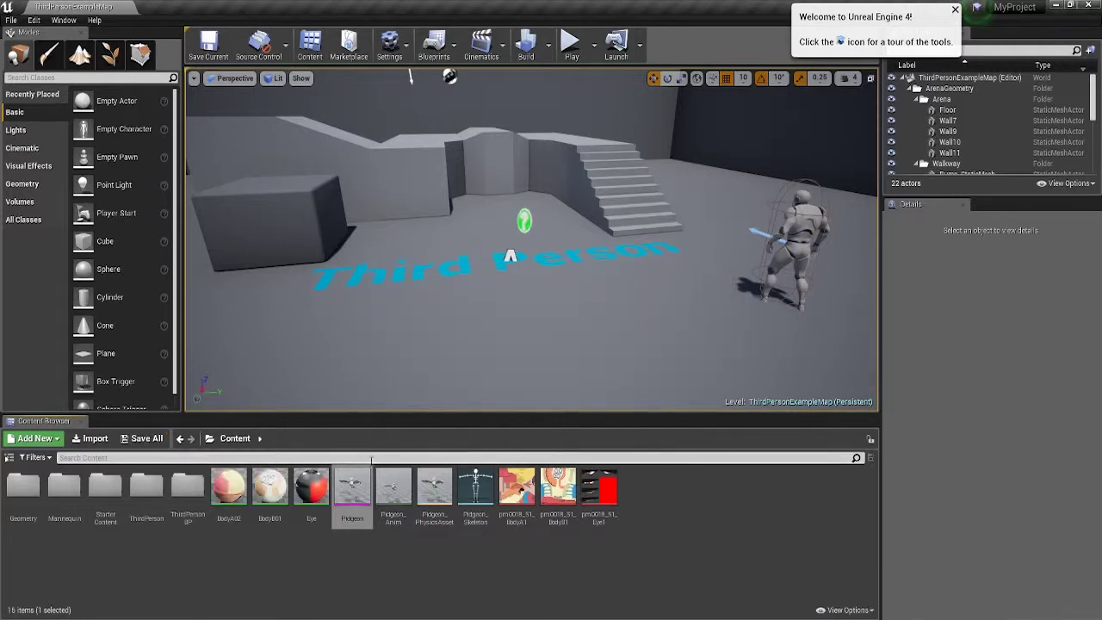
{"action": "left_click_drag", "start_coordinate": [352, 486], "coordinate": [502, 306]}
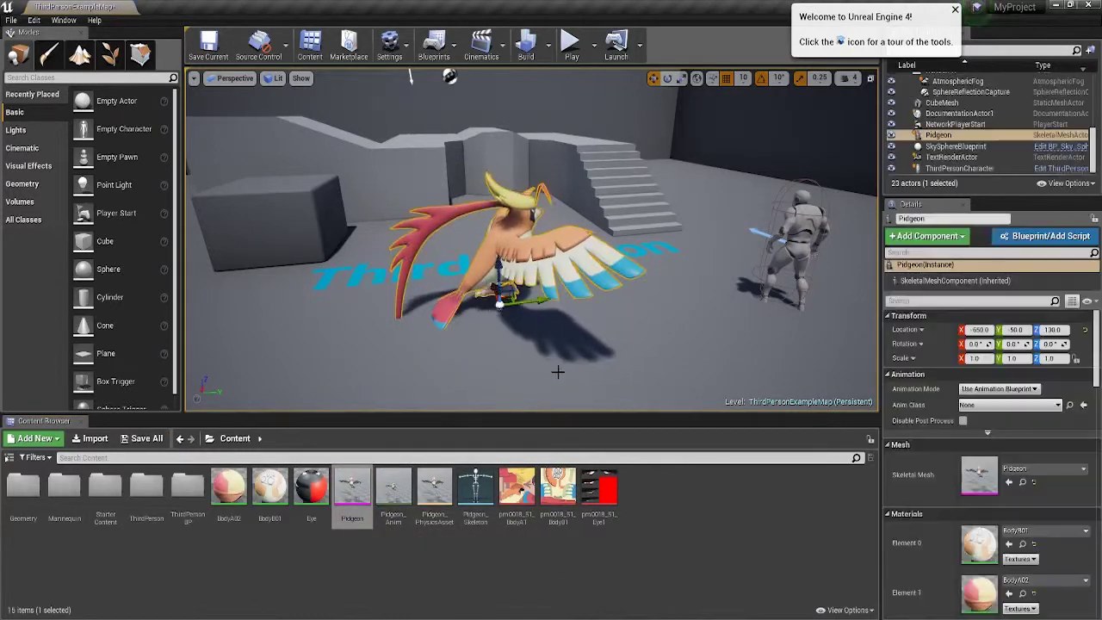
Step: Set Animation Mode to Use Animation Asset with Pidgeon_Anim, then play the level and move the character
{"action": "left_click", "coordinate": [1003, 389]}
{"action": "left_click", "coordinate": [999, 408]}
{"action": "left_click", "coordinate": [1043, 416]}
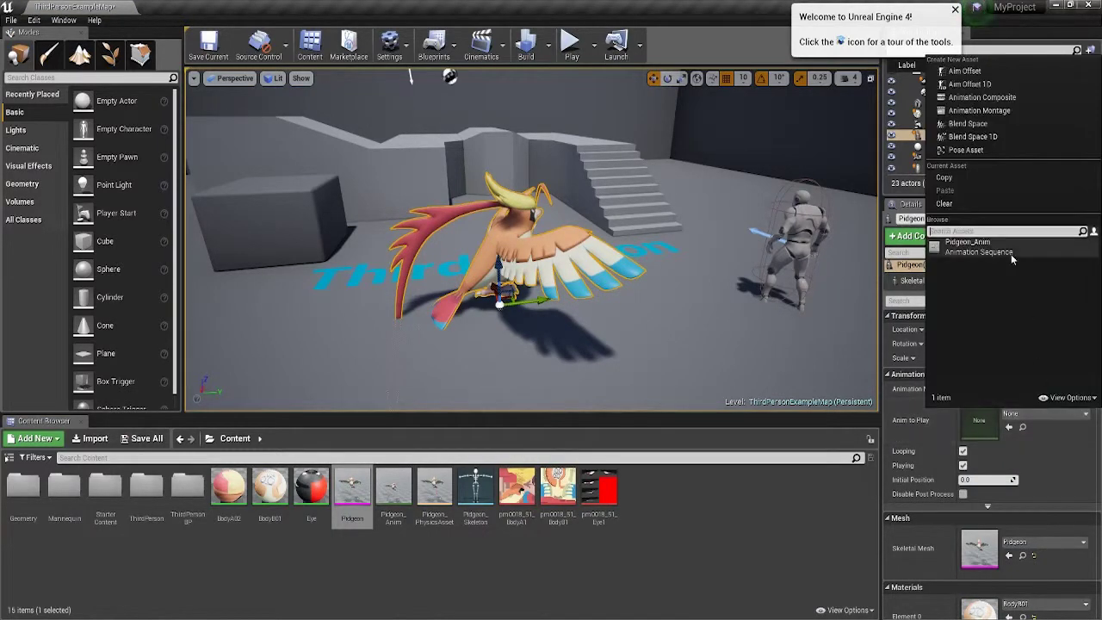
{"action": "left_click", "coordinate": [956, 246]}
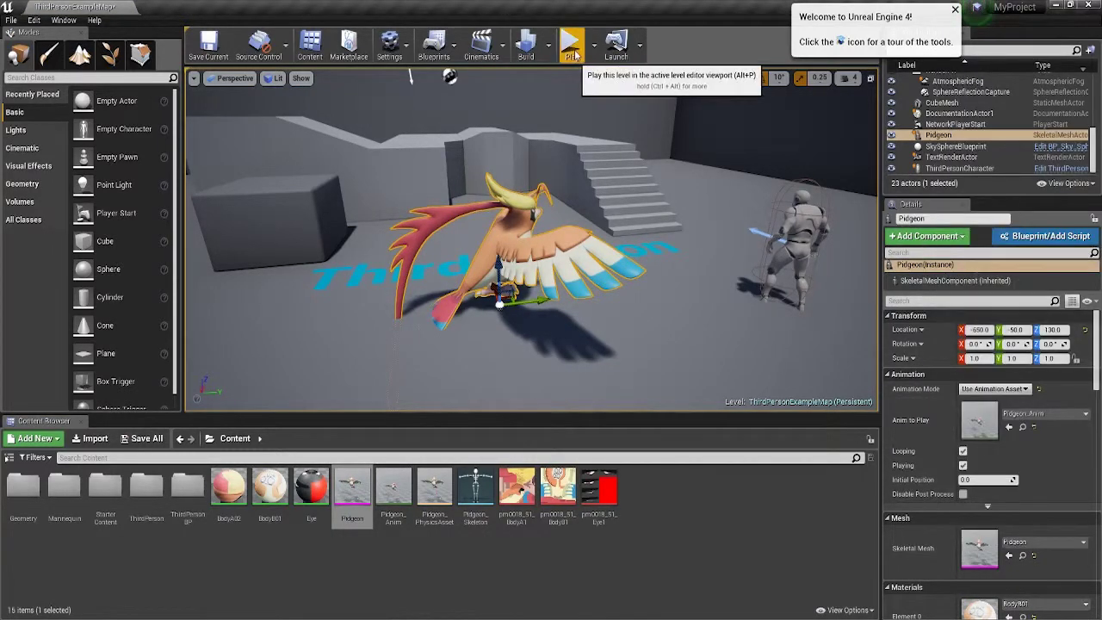
{"action": "left_click", "coordinate": [572, 43]}
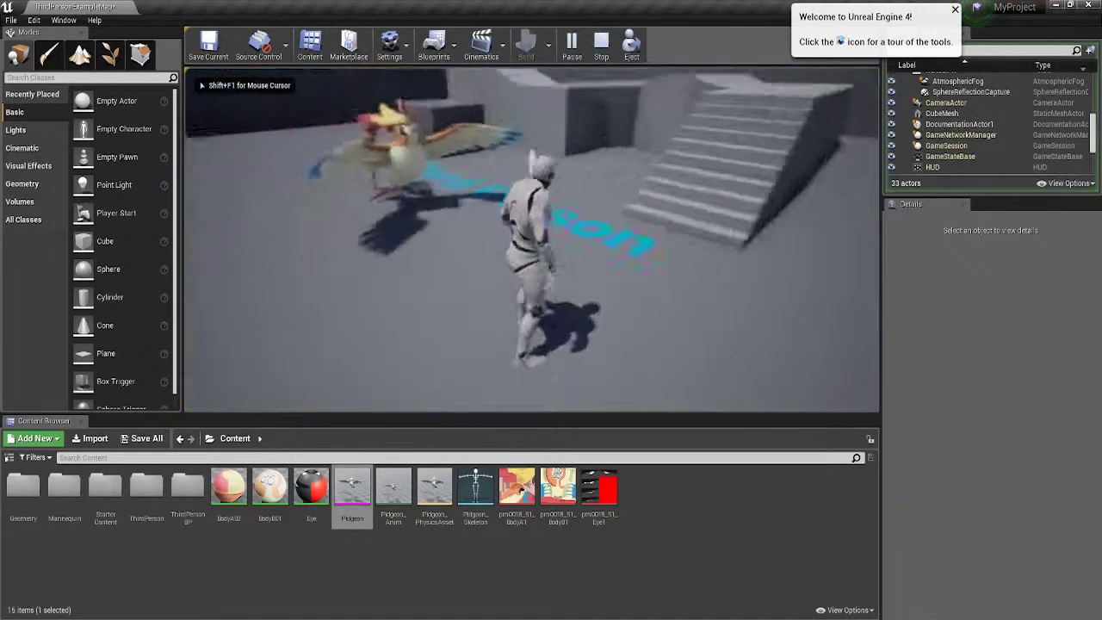
{"action": "key", "text": "a"}
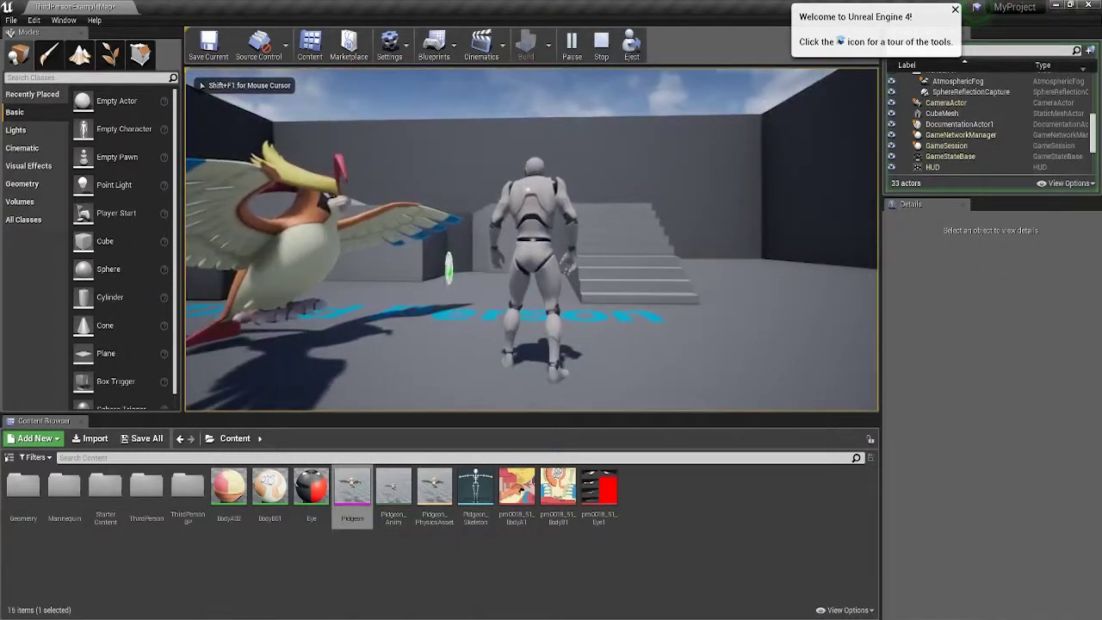